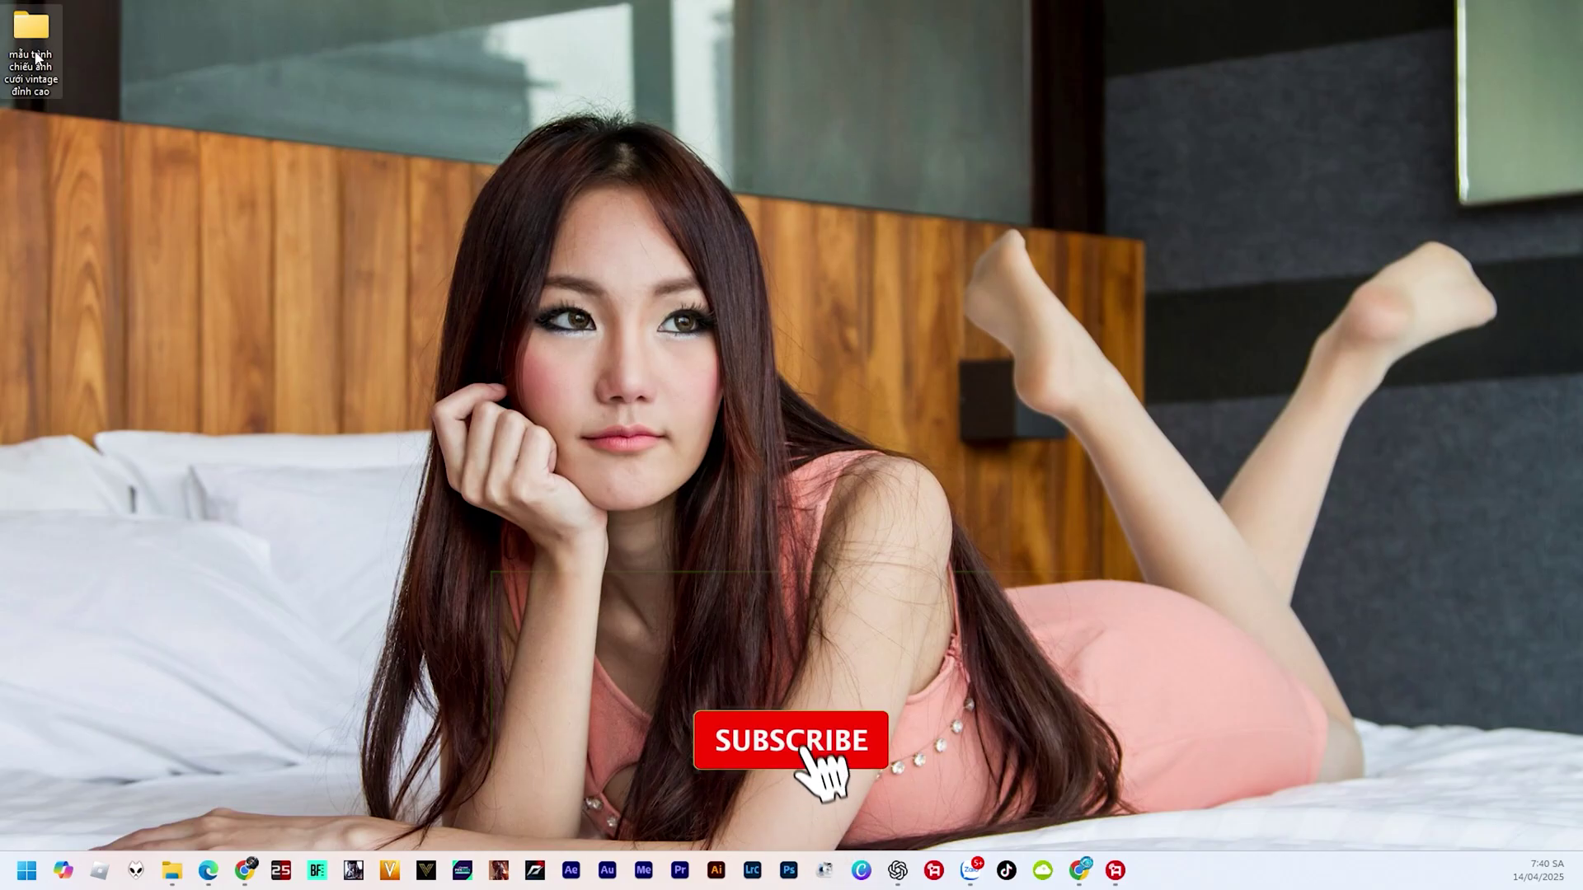
# Delete Photo Slideshow_1 from the template's Premiere Pro Project folder and open Photo Slideshow
pyautogui.doubleClick(32, 41)
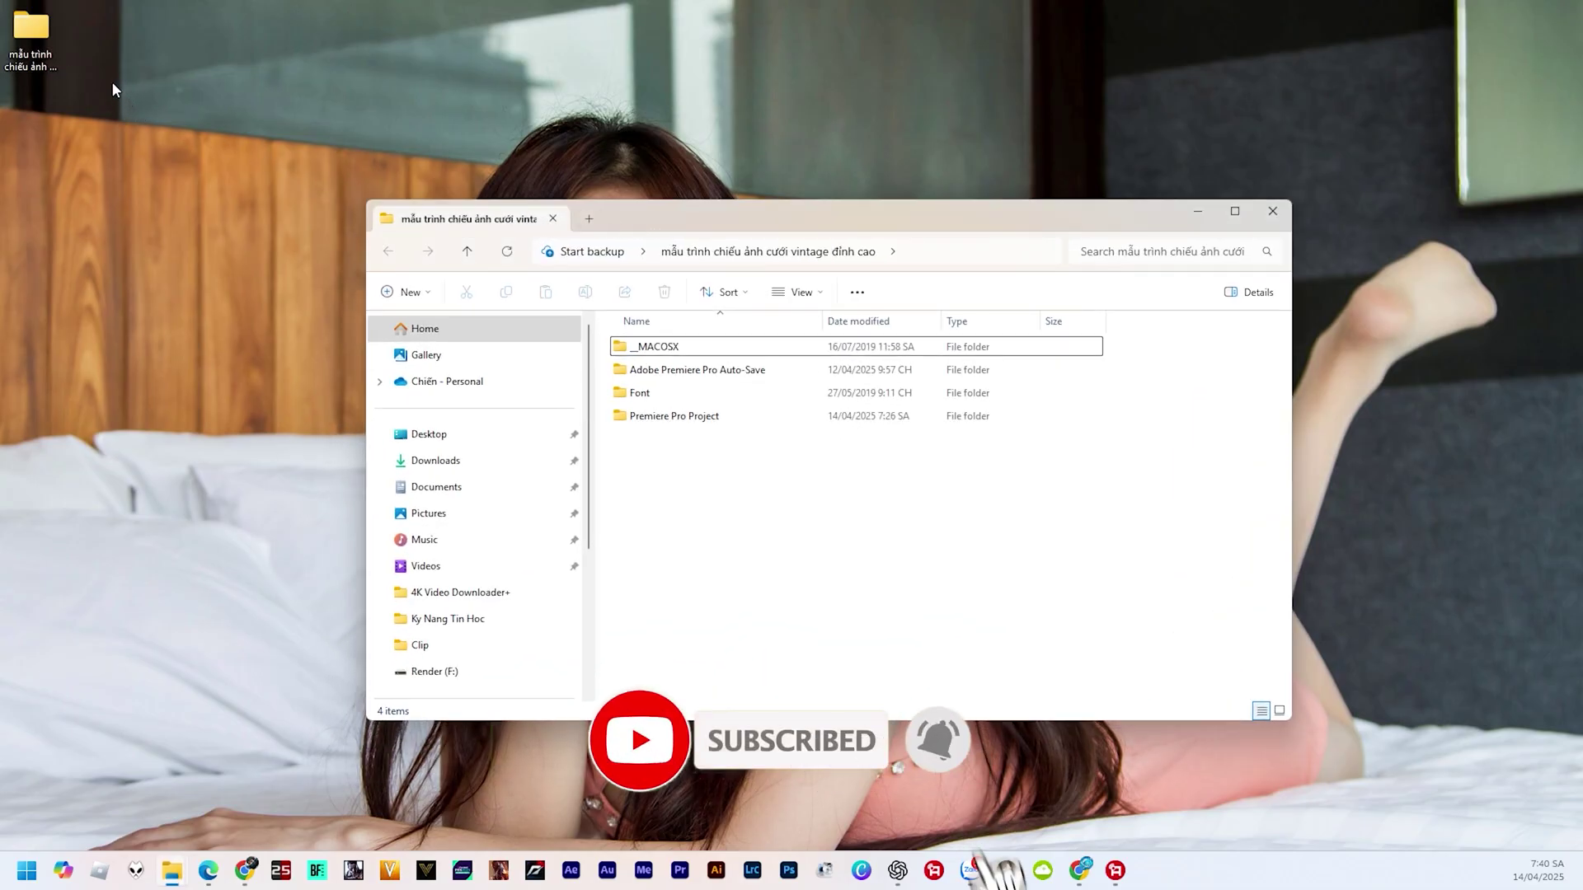
pyautogui.doubleClick(688, 417)
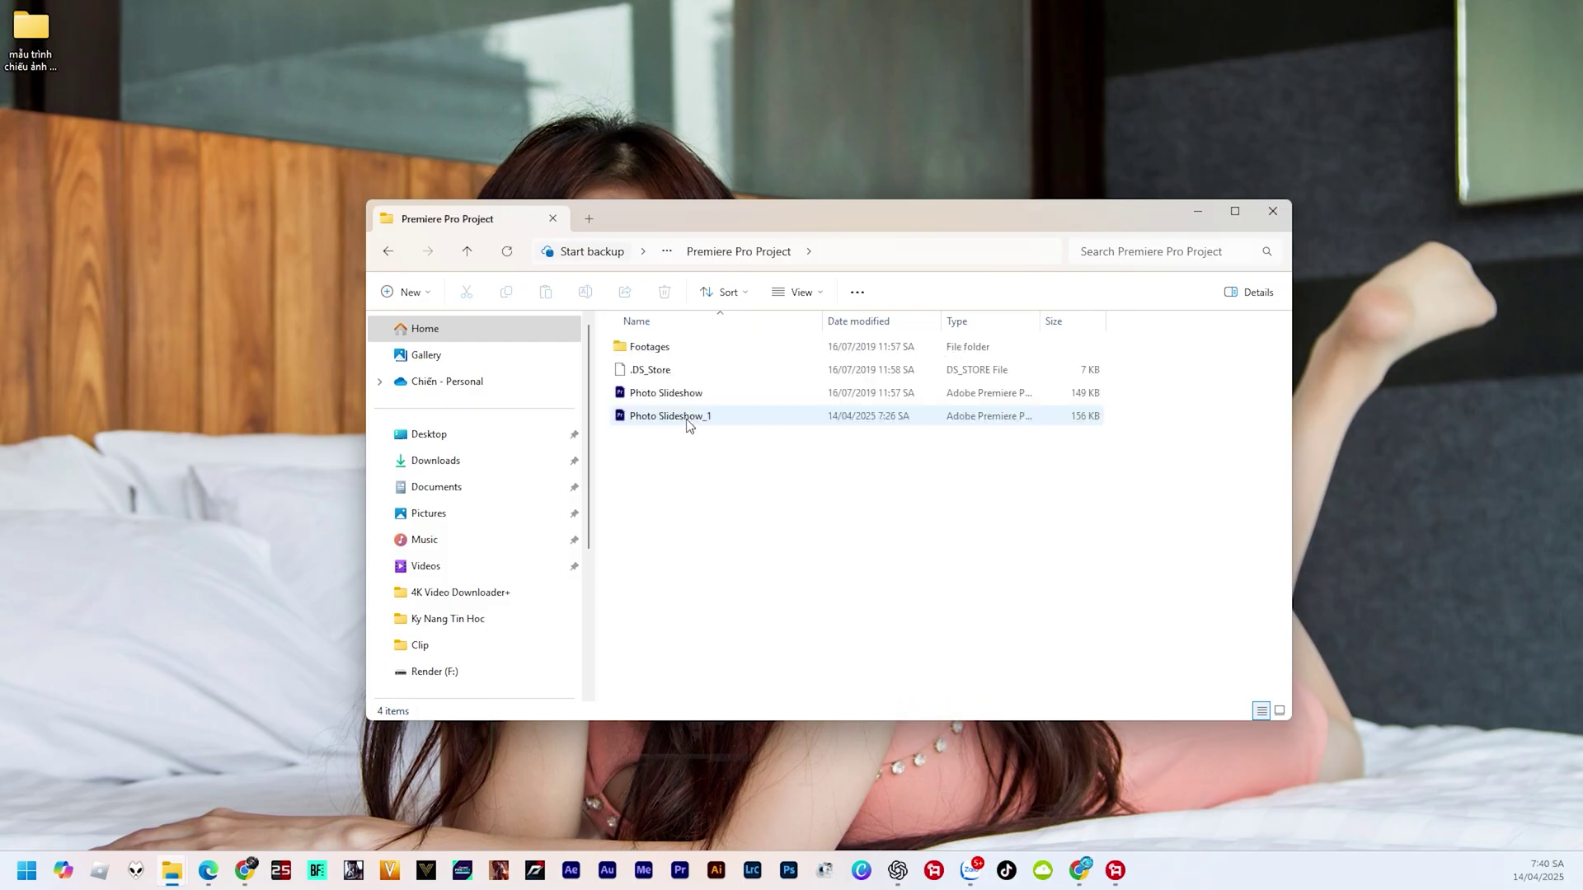
pyautogui.click(689, 422)
pyautogui.press('Delete')
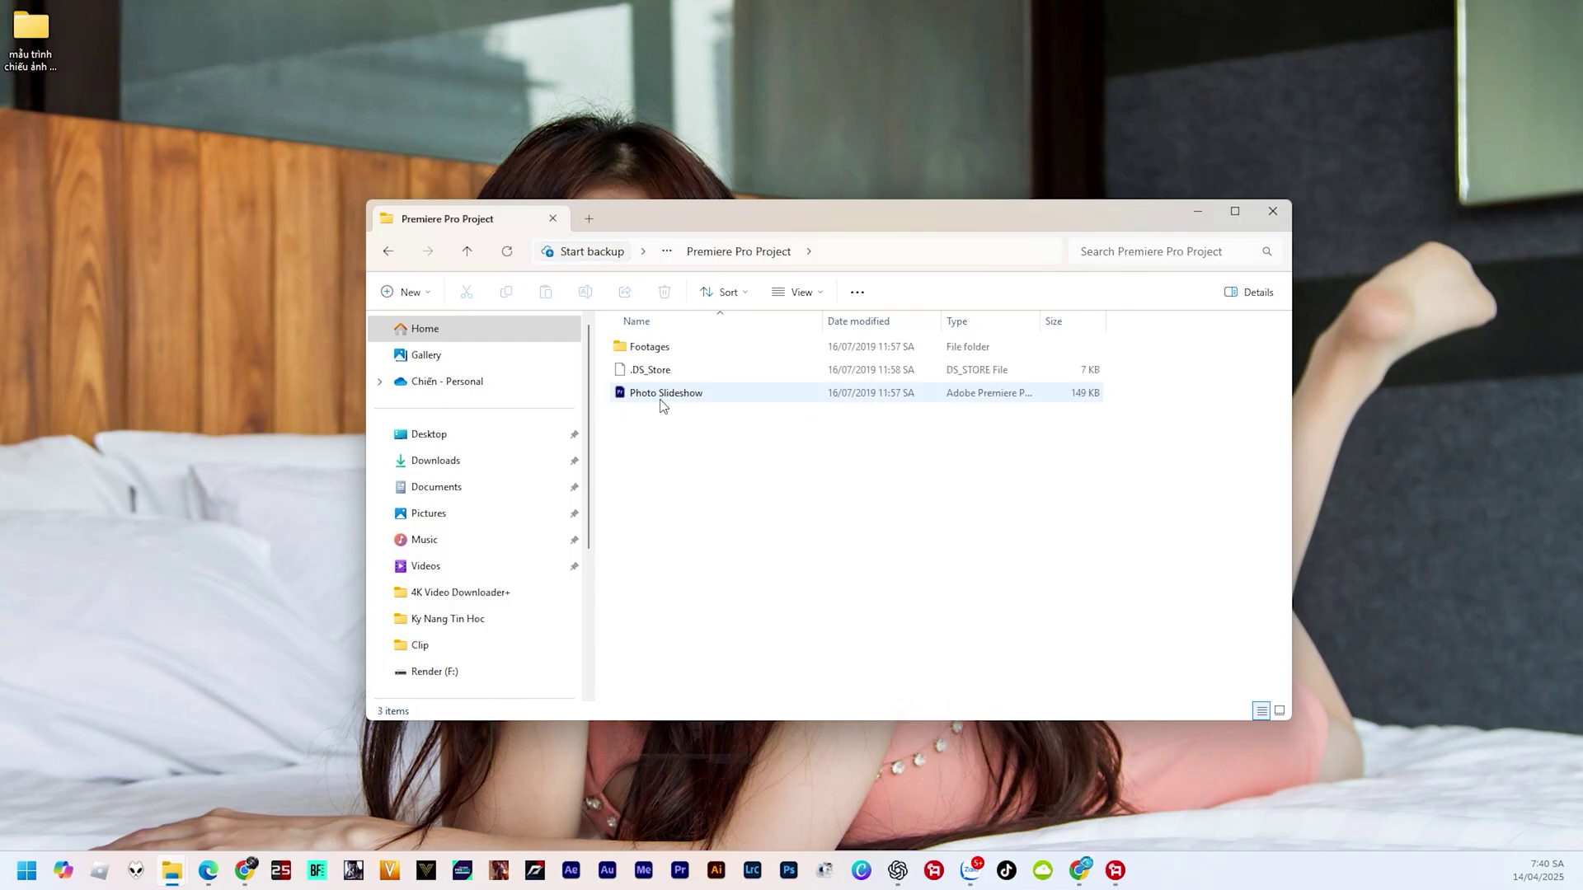
pyautogui.click(669, 401)
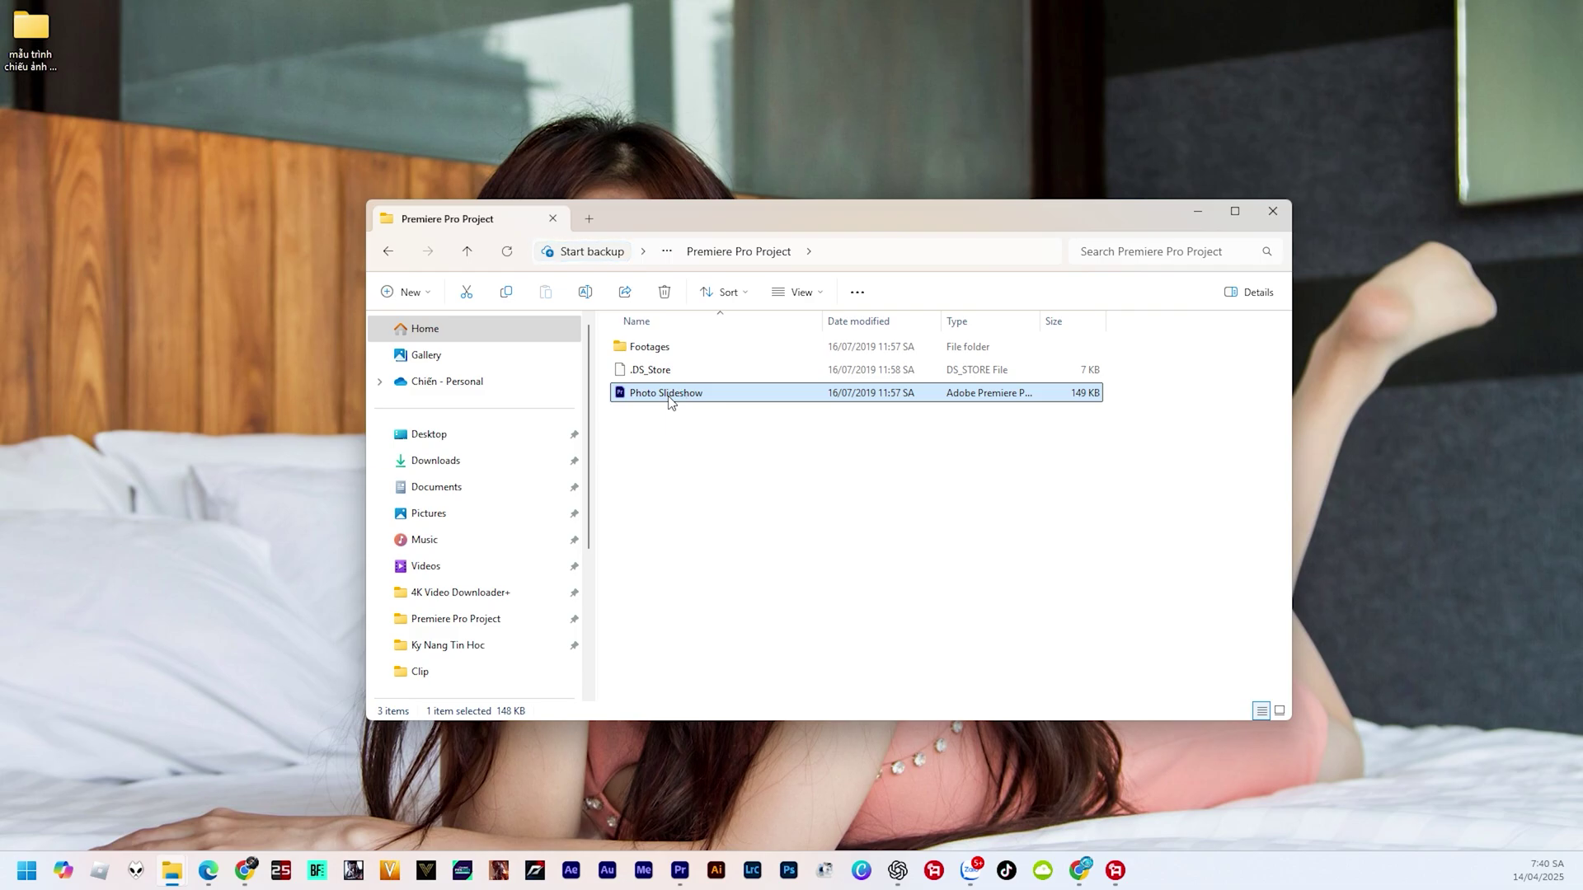
pyautogui.doubleClick(666, 394)
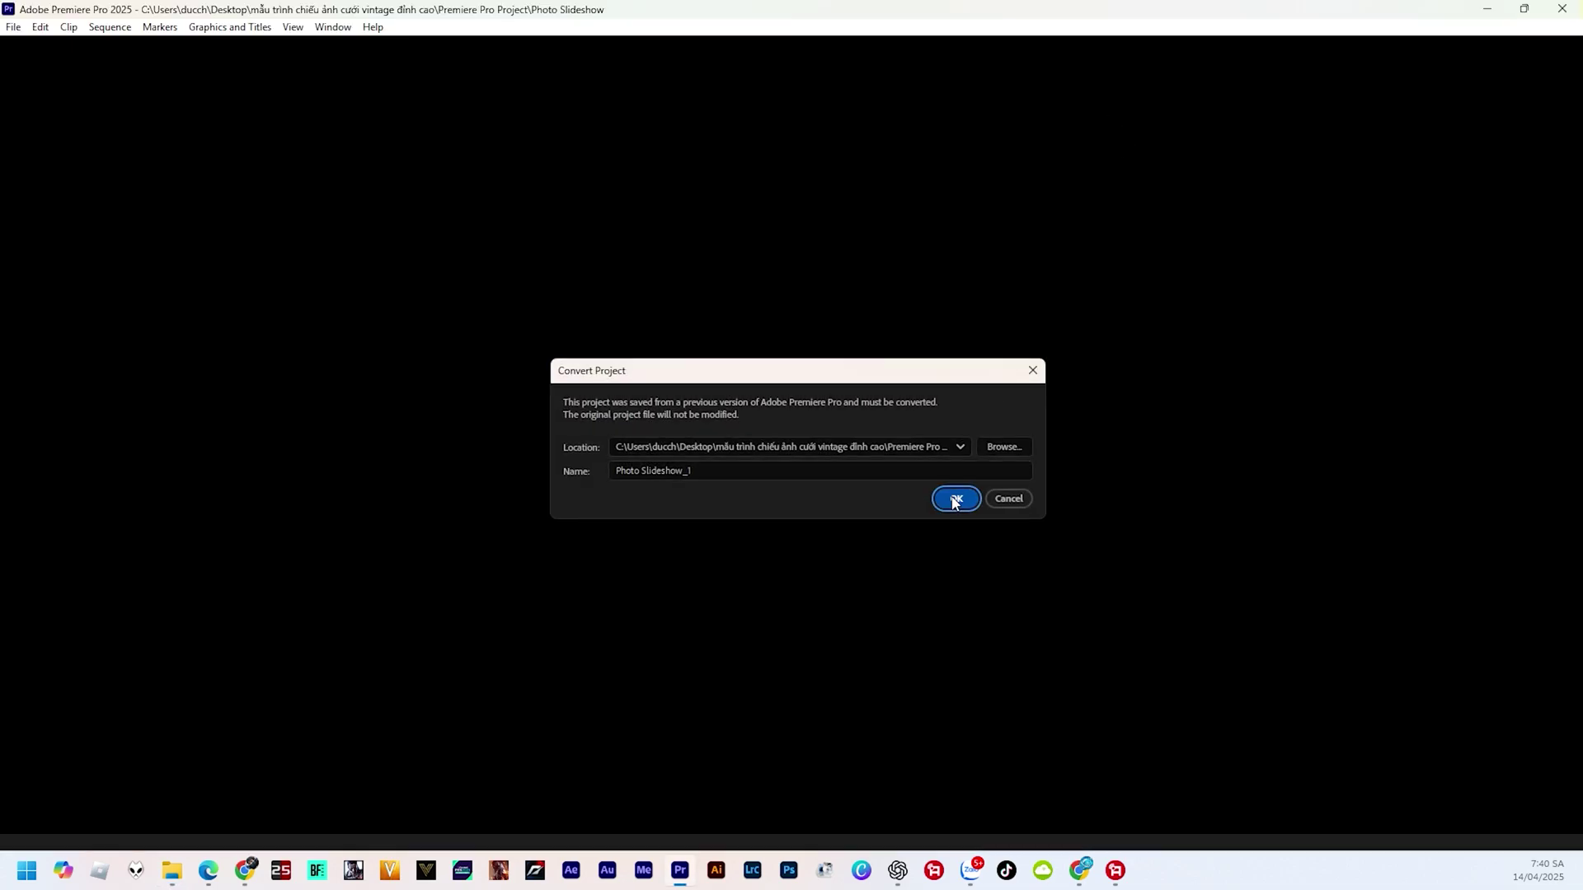
# Convert the project to this version, accept the substituted fonts, and open the nested Scene 01
pyautogui.click(954, 502)
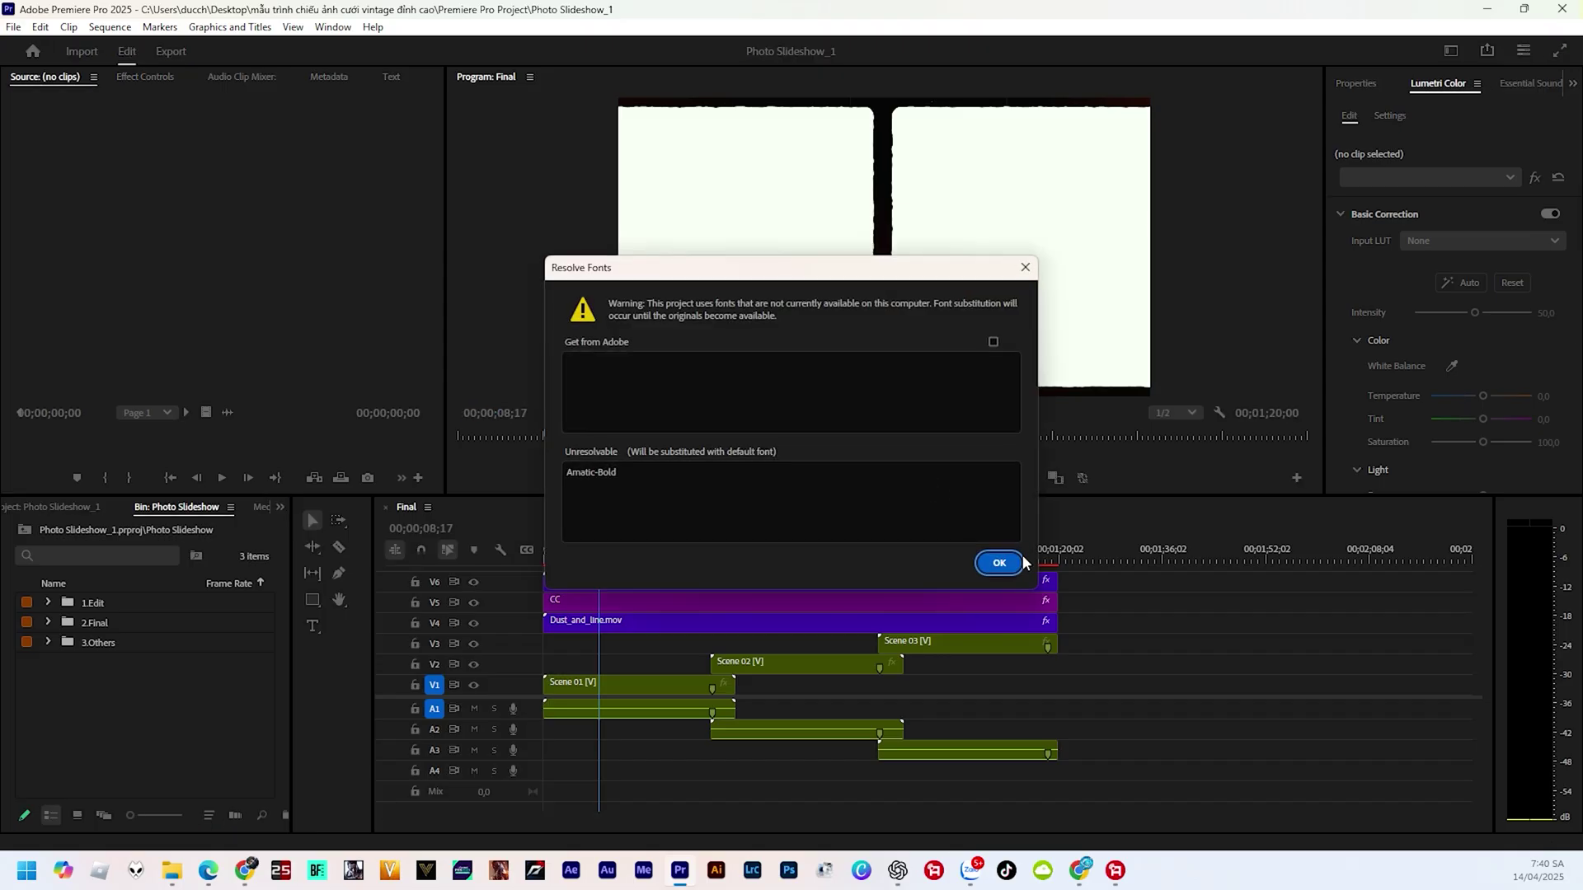
pyautogui.click(1001, 563)
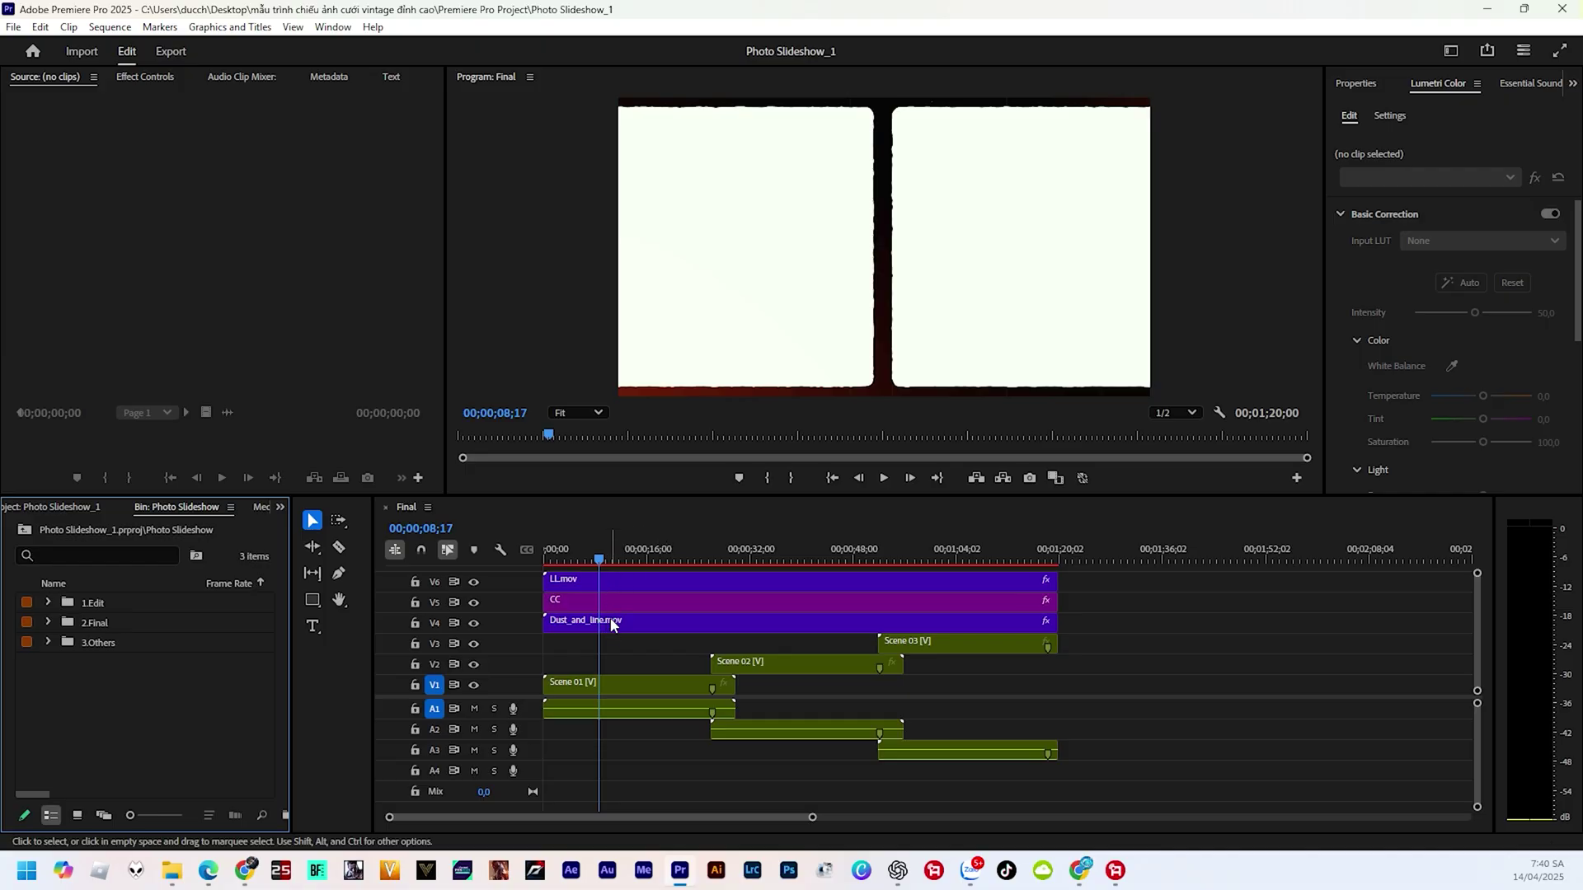
pyautogui.click(606, 681)
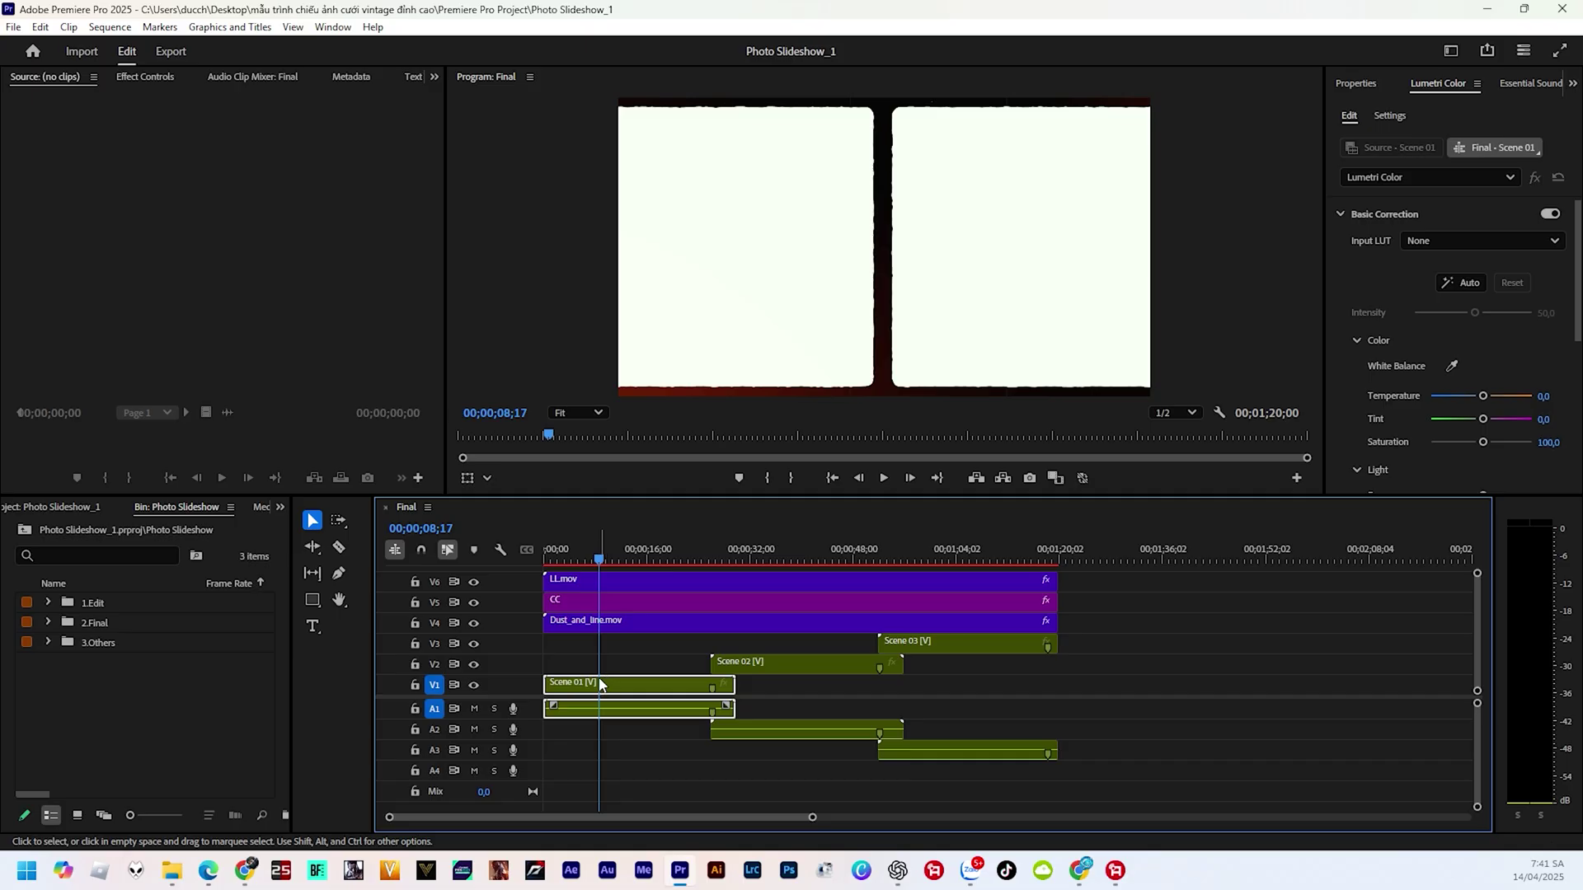
pyautogui.doubleClick(601, 684)
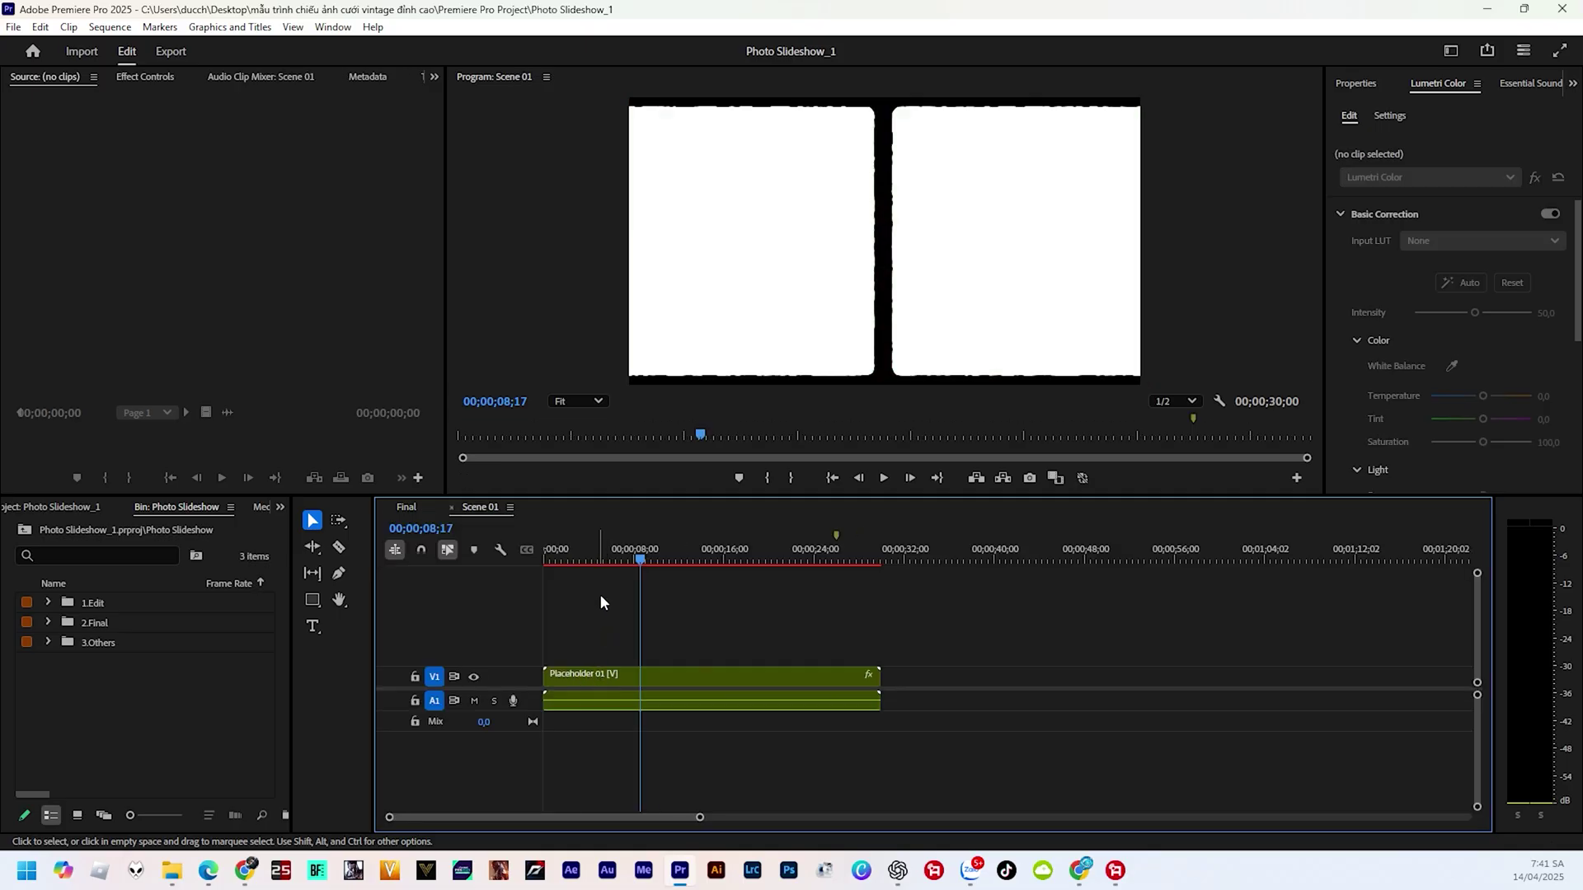
# Drill from Final through Scene 01 into the nested Placeholder 01 sequence, then bring up the Import dialog
pyautogui.click(411, 512)
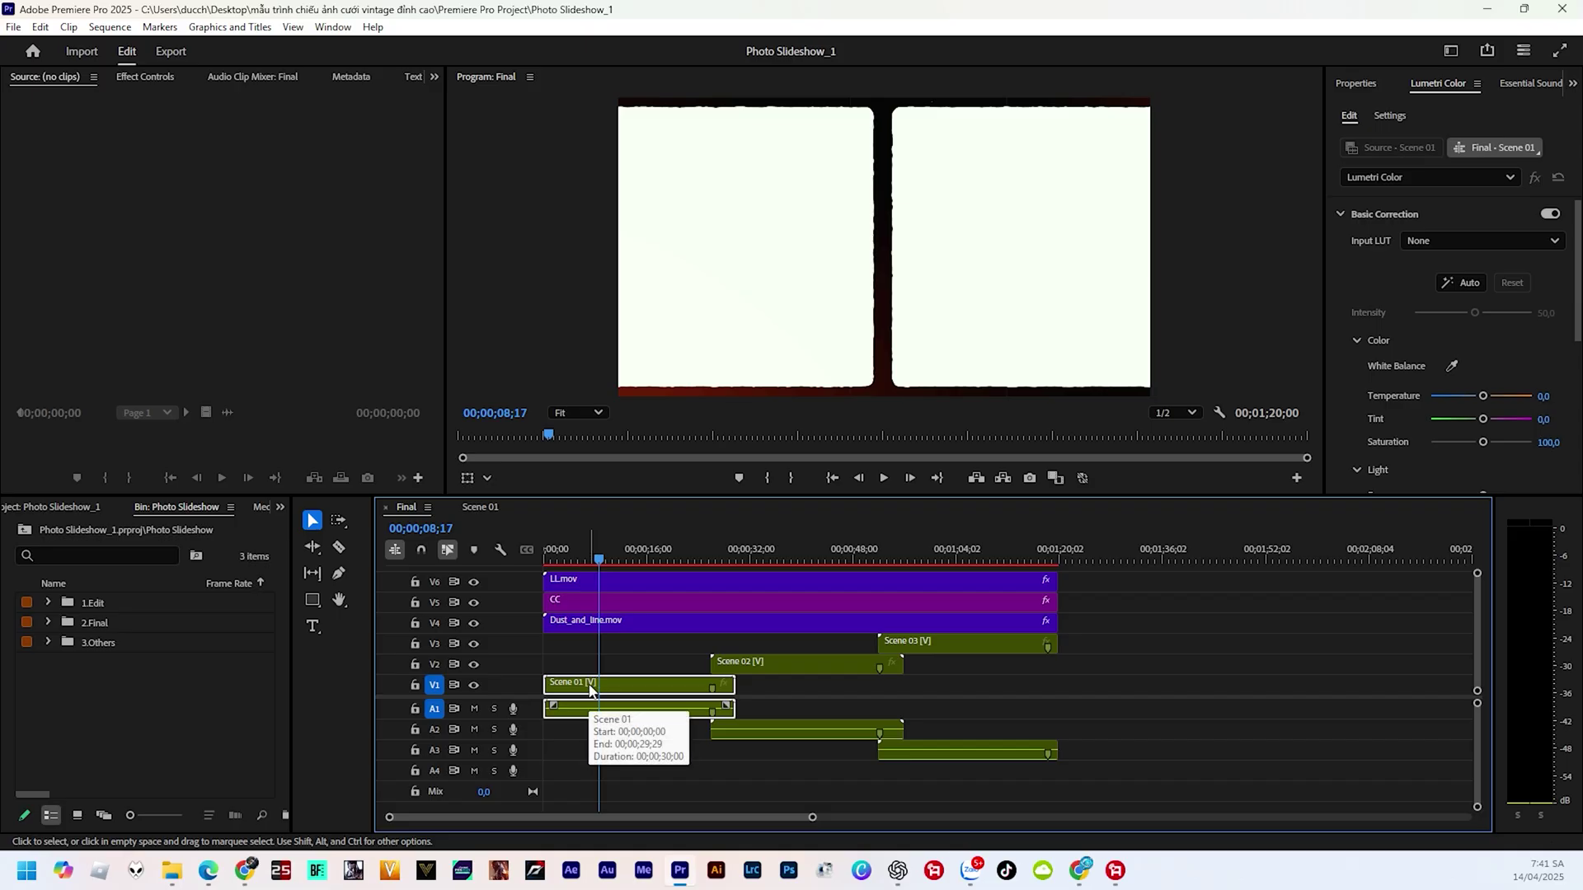
pyautogui.doubleClick(590, 687)
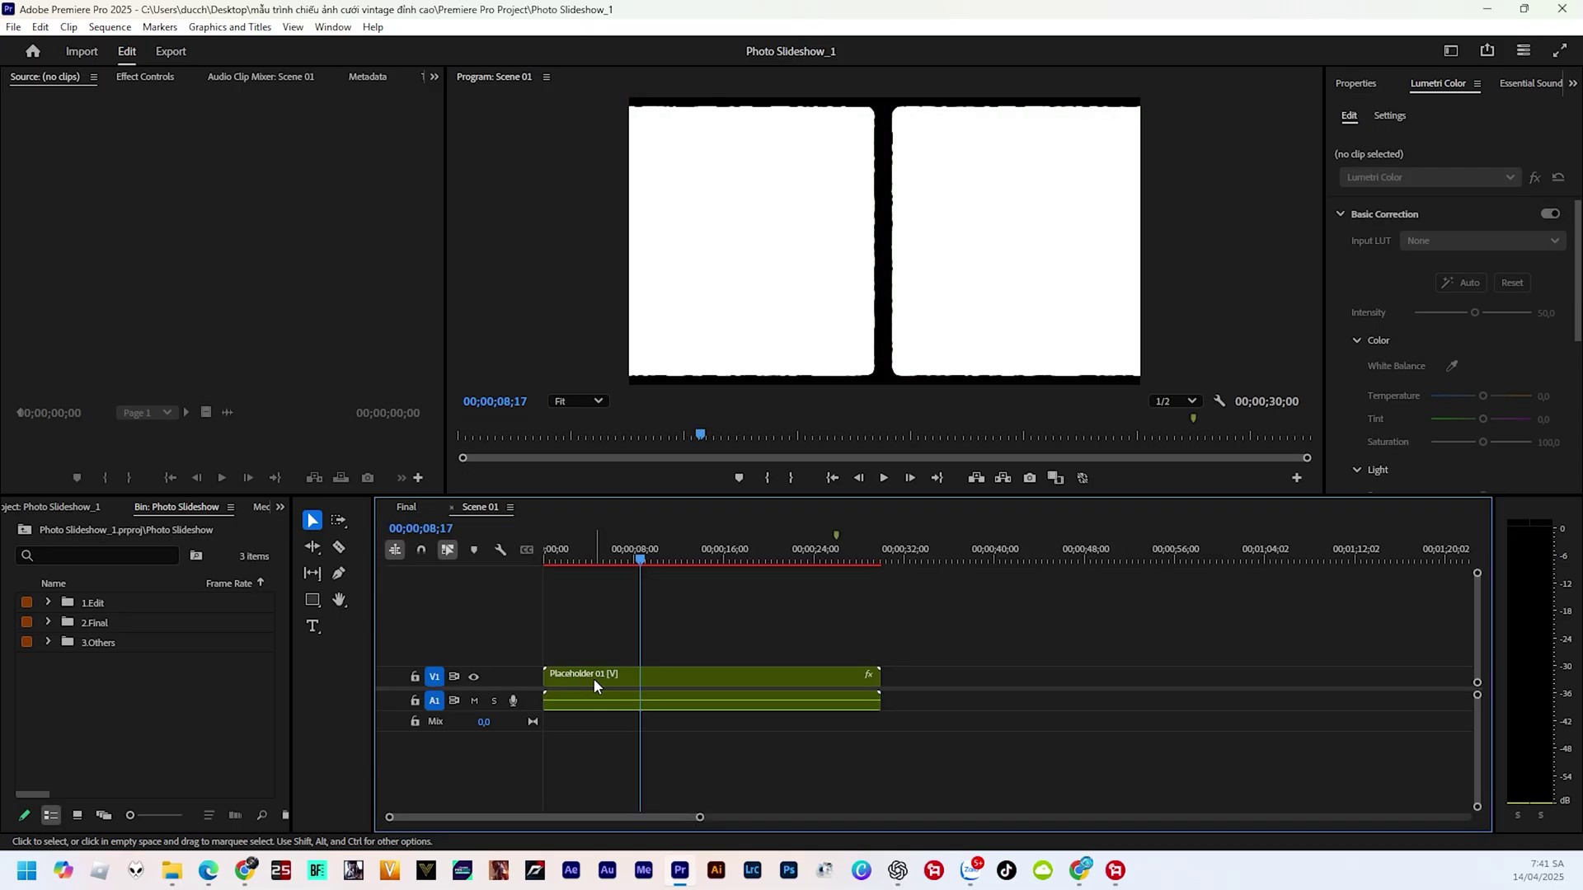
pyautogui.doubleClick(595, 683)
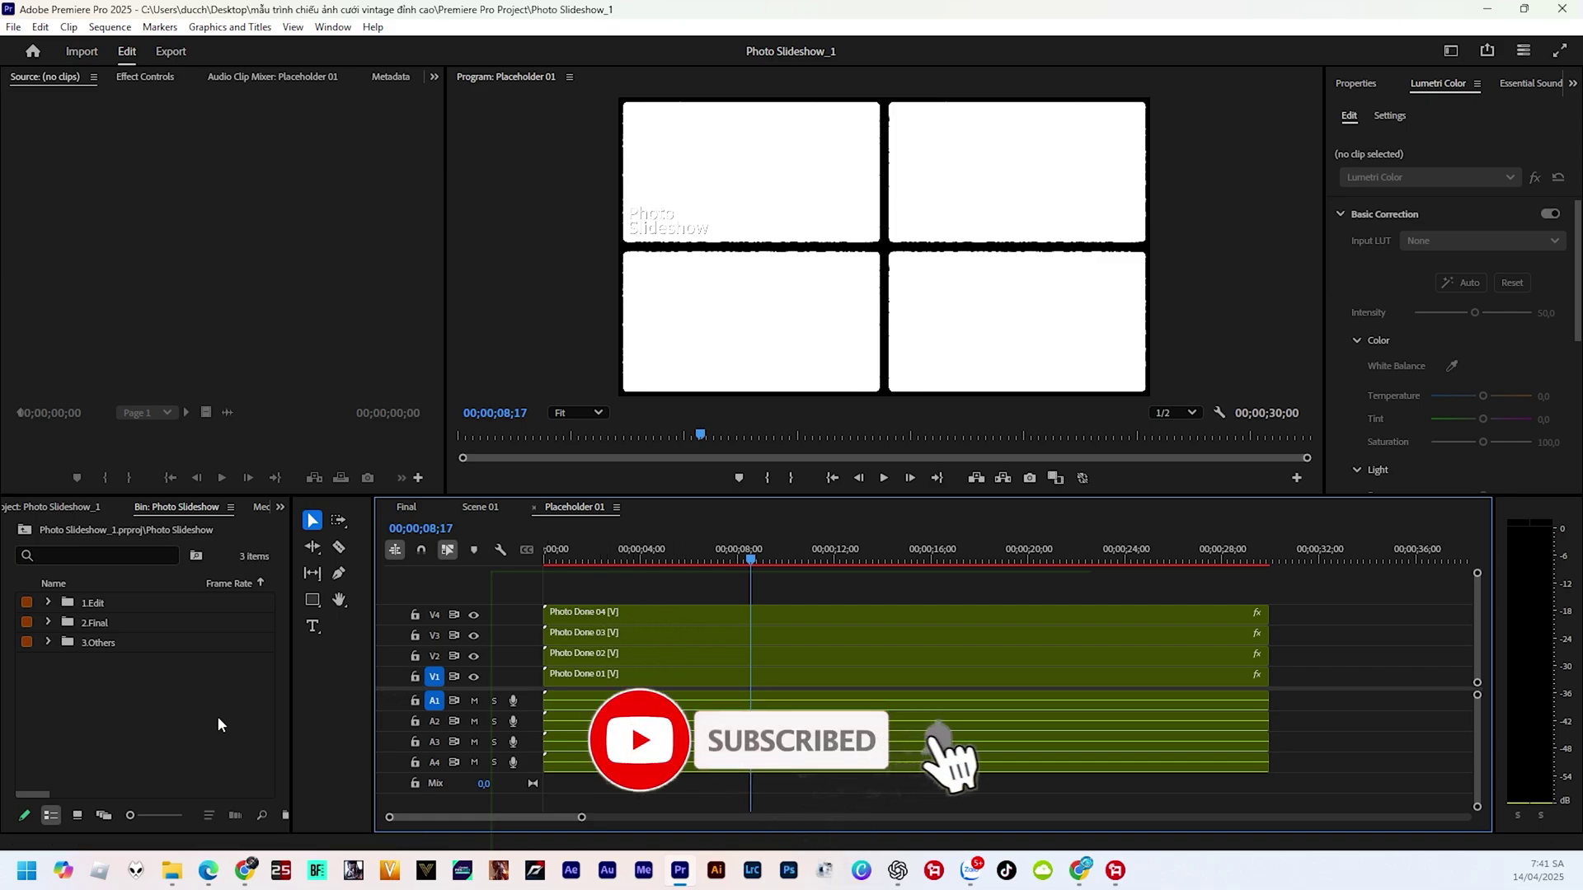
pyautogui.click(117, 698)
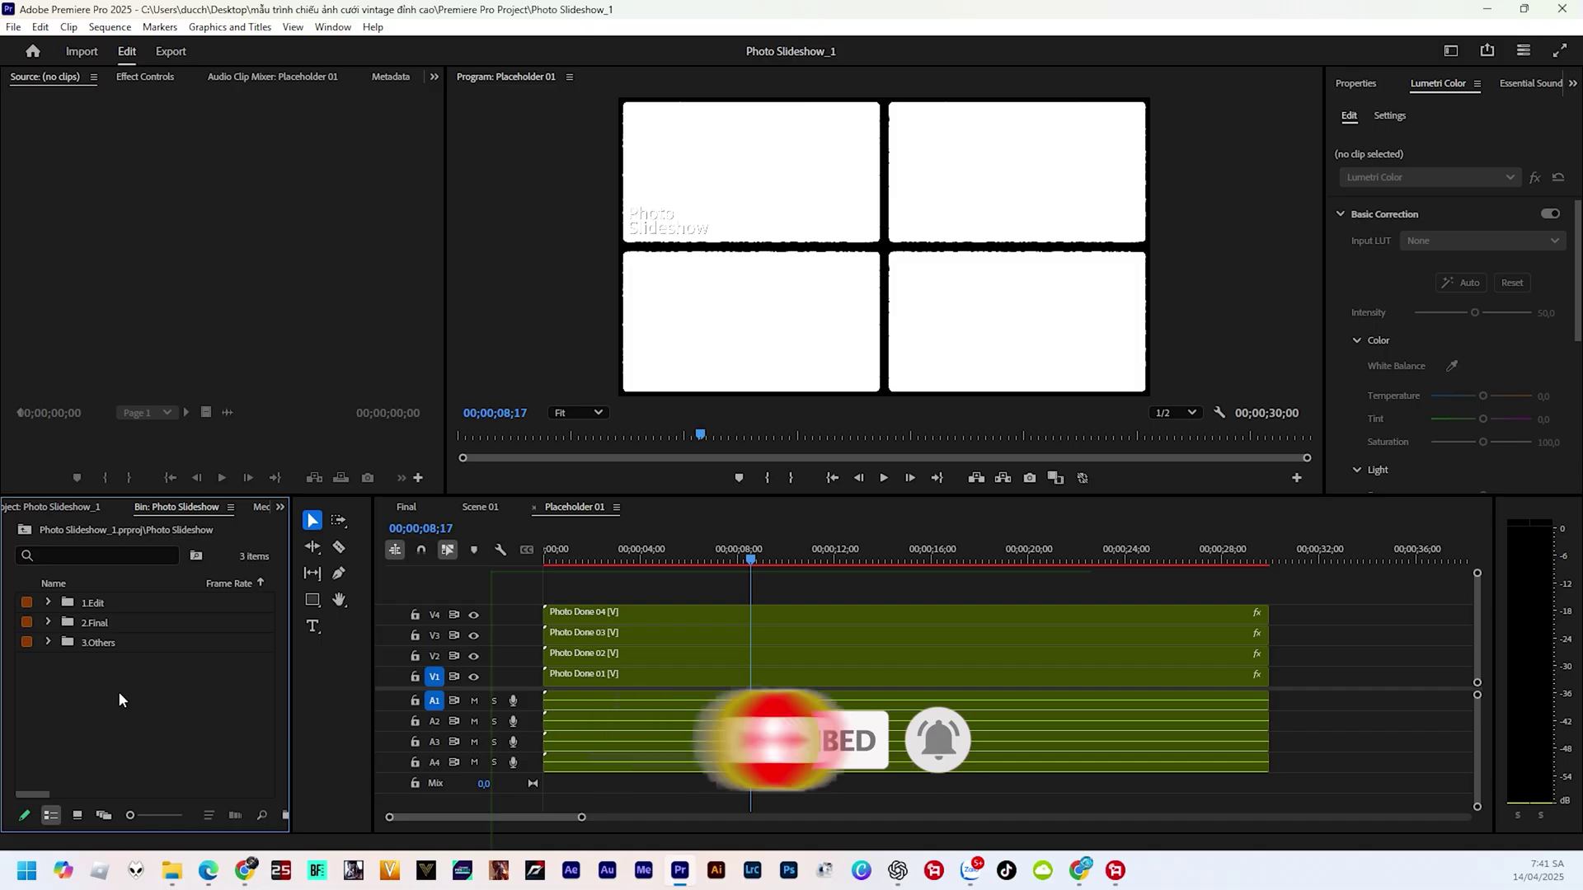
pyautogui.doubleClick(119, 692)
# Import the first eight wedding photos from E:\ALBUM KOREA\7 into the project bin
pyautogui.click(91, 590)
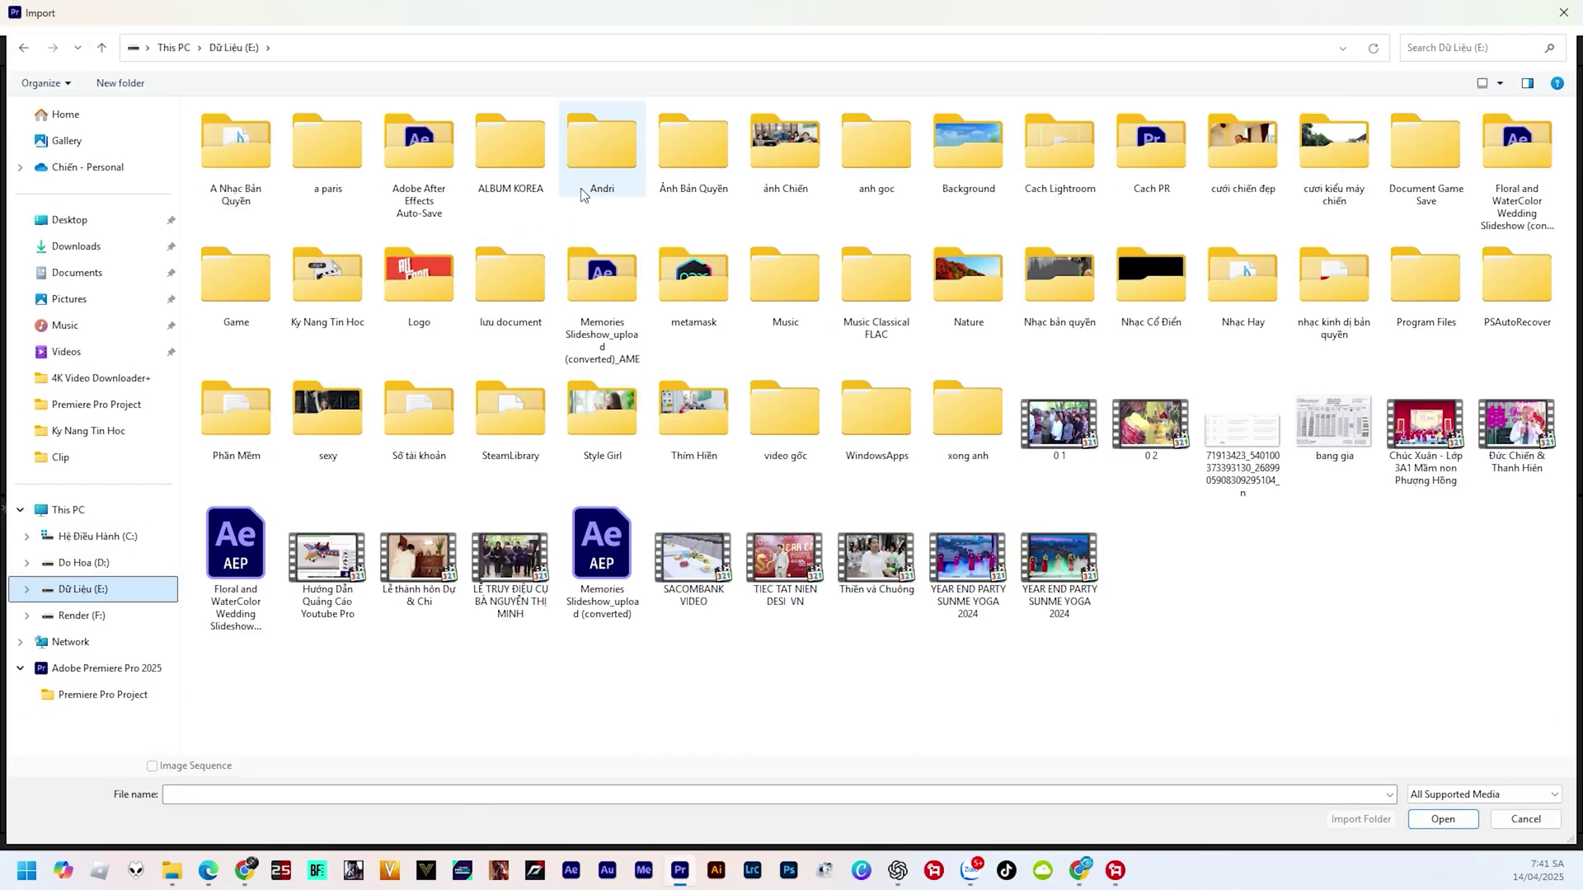
pyautogui.doubleClick(521, 158)
pyautogui.doubleClick(235, 269)
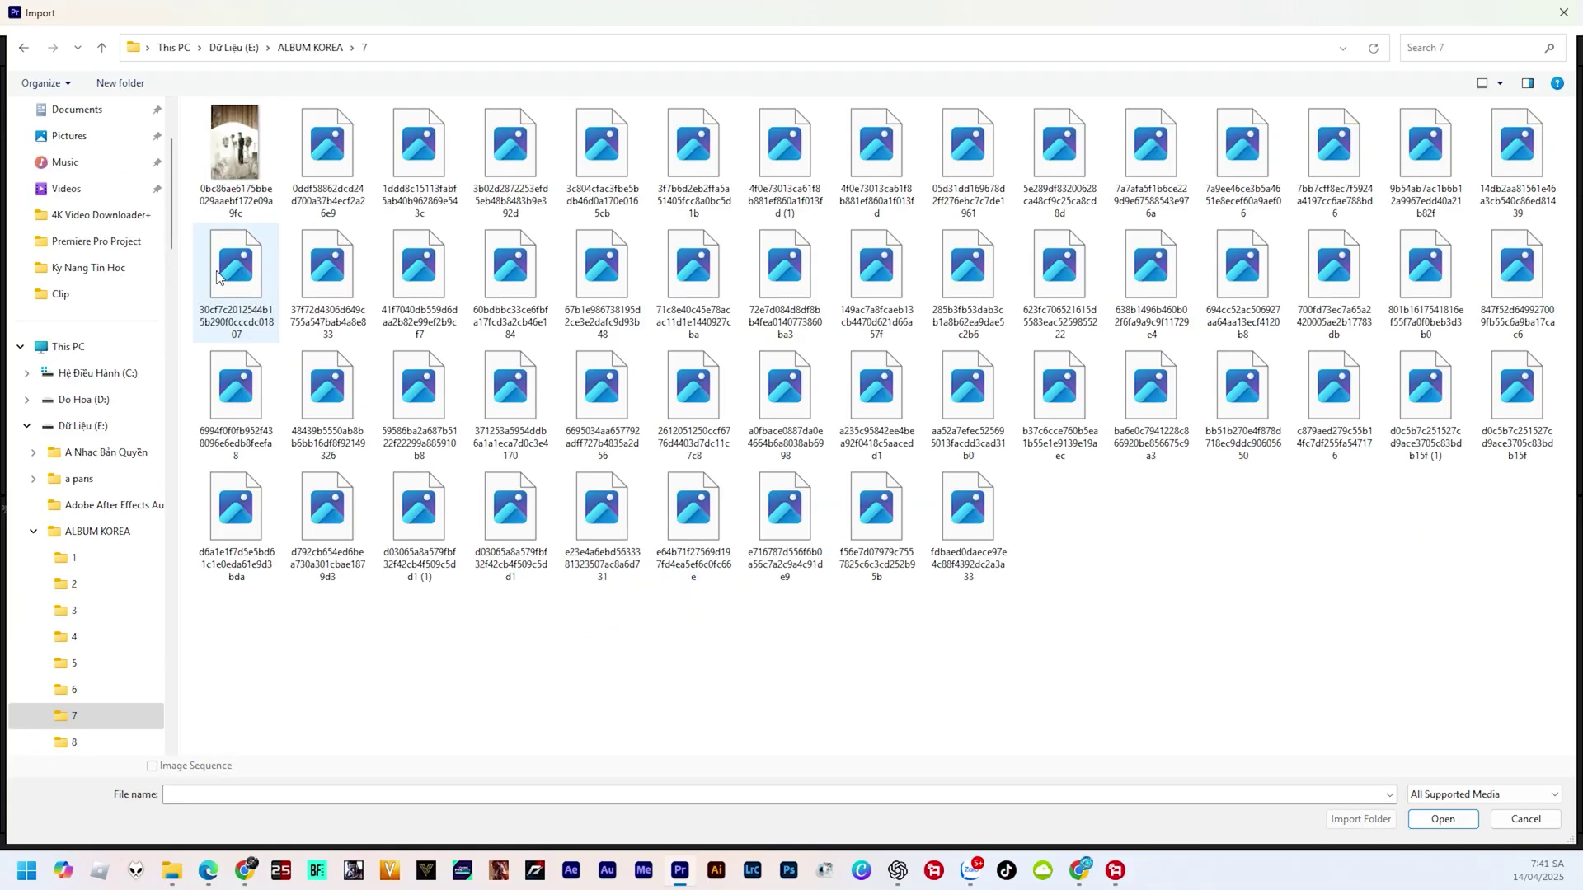
pyautogui.click(602, 152)
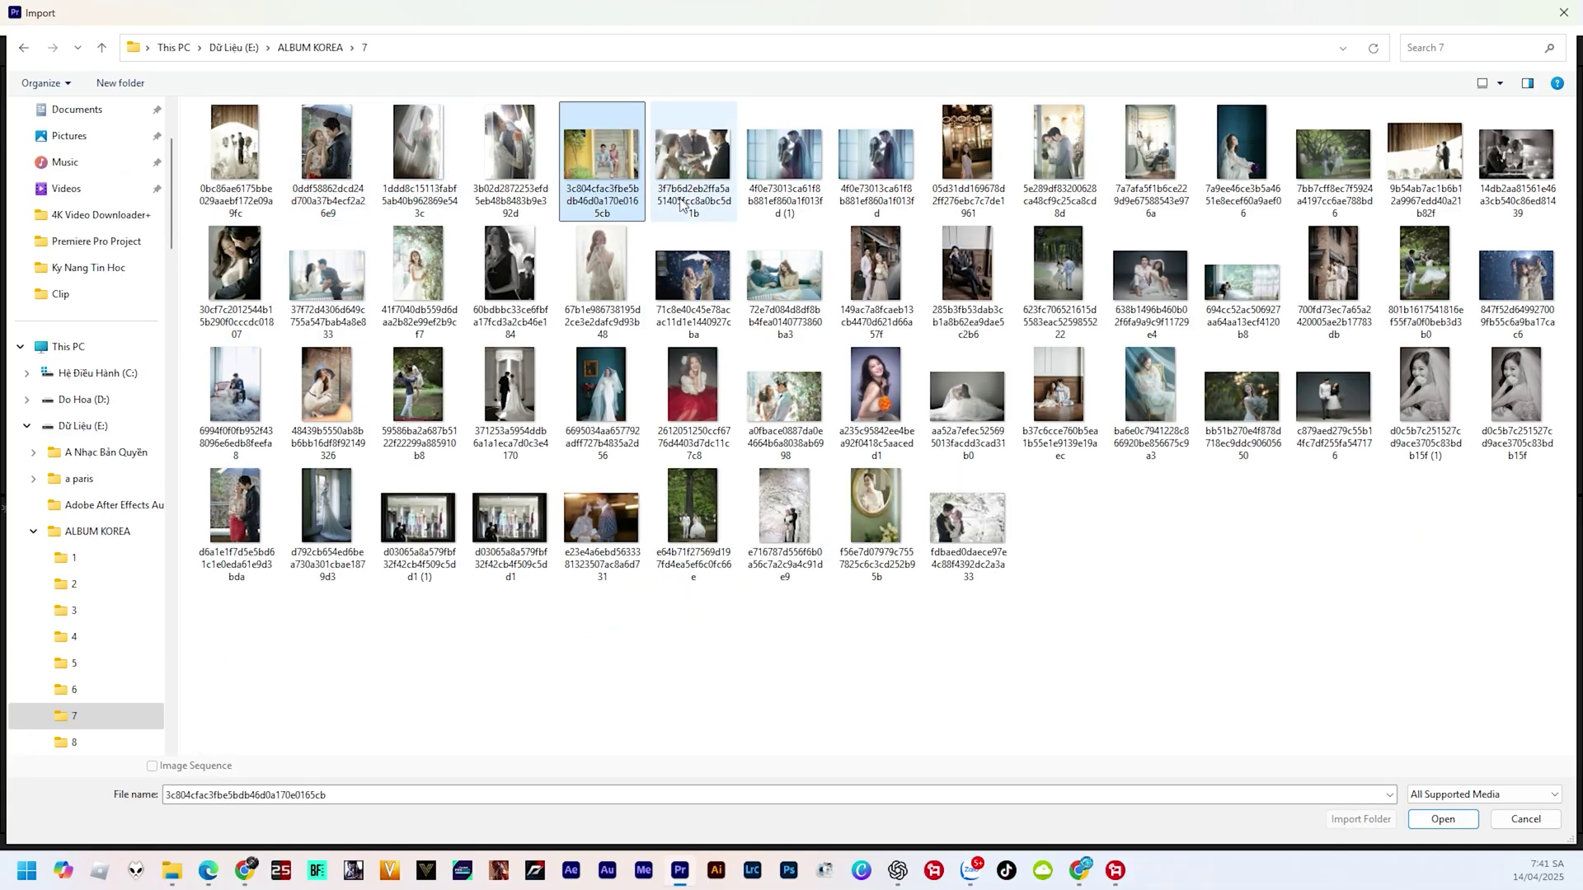
pyautogui.keyDown('shift'); pyautogui.click(1241, 157); pyautogui.keyUp('shift')
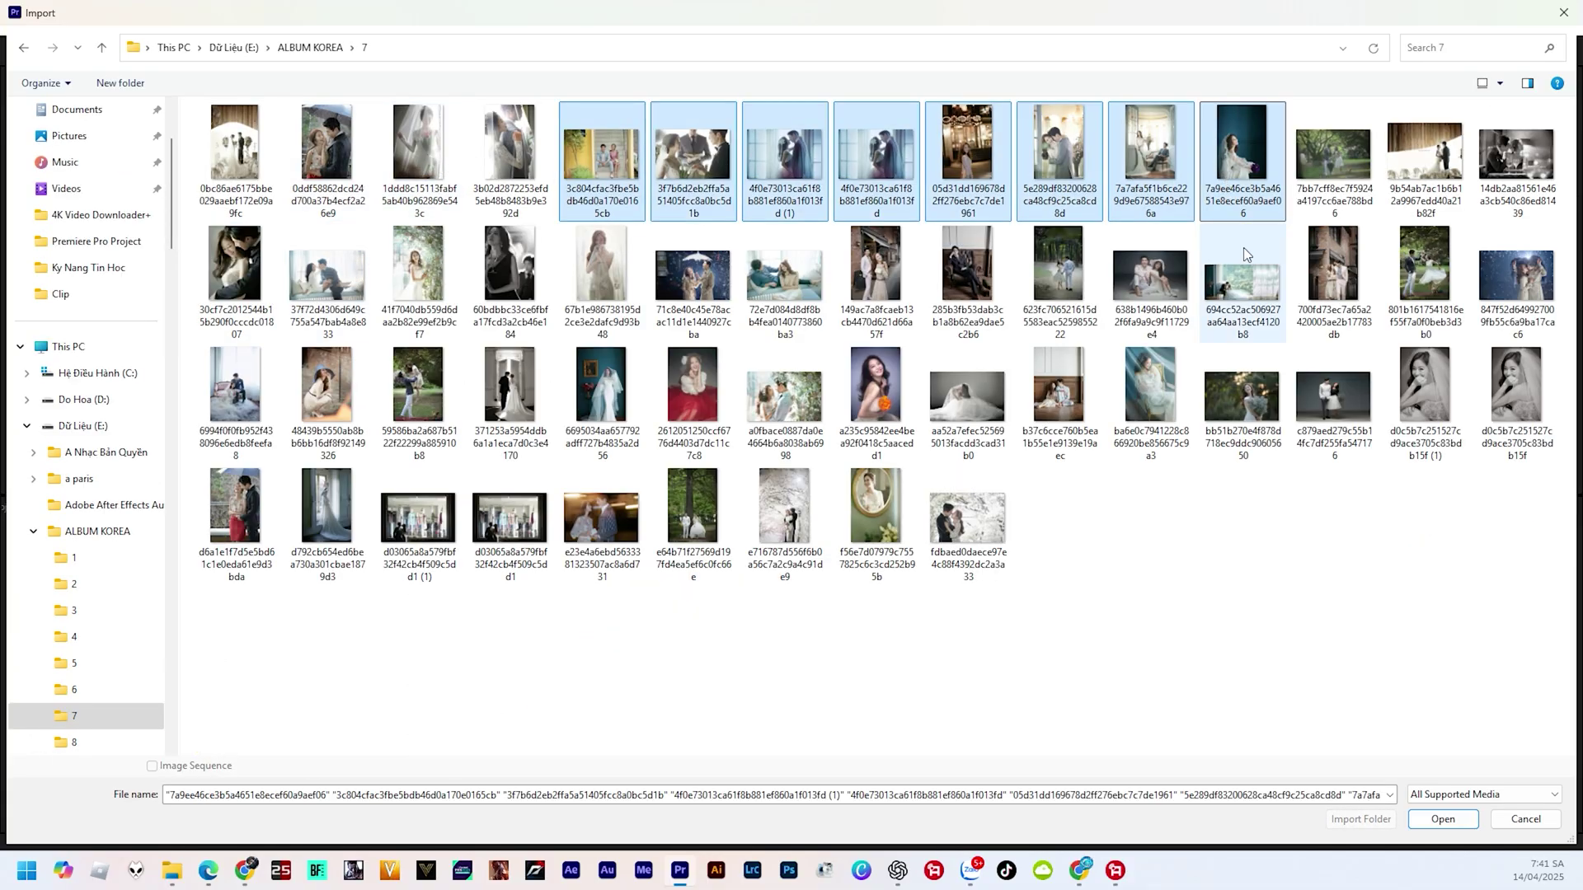
pyautogui.click(1429, 820)
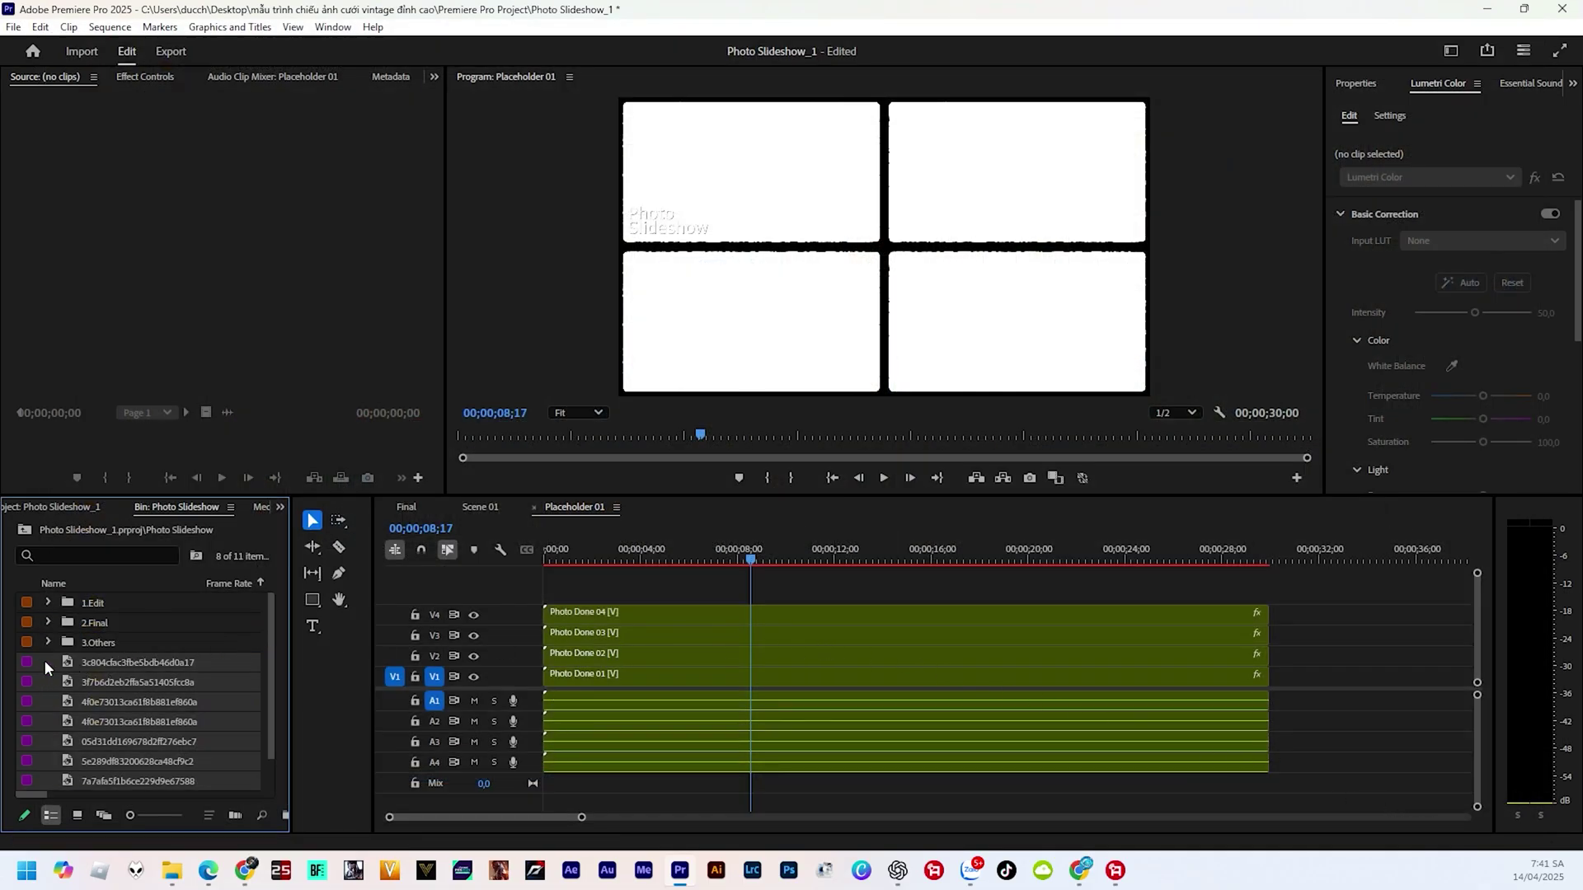
# Drill into Photo Done 01's empty Photo 01 sequence and place the first photo, lengthened to about 13s
pyautogui.click(605, 674)
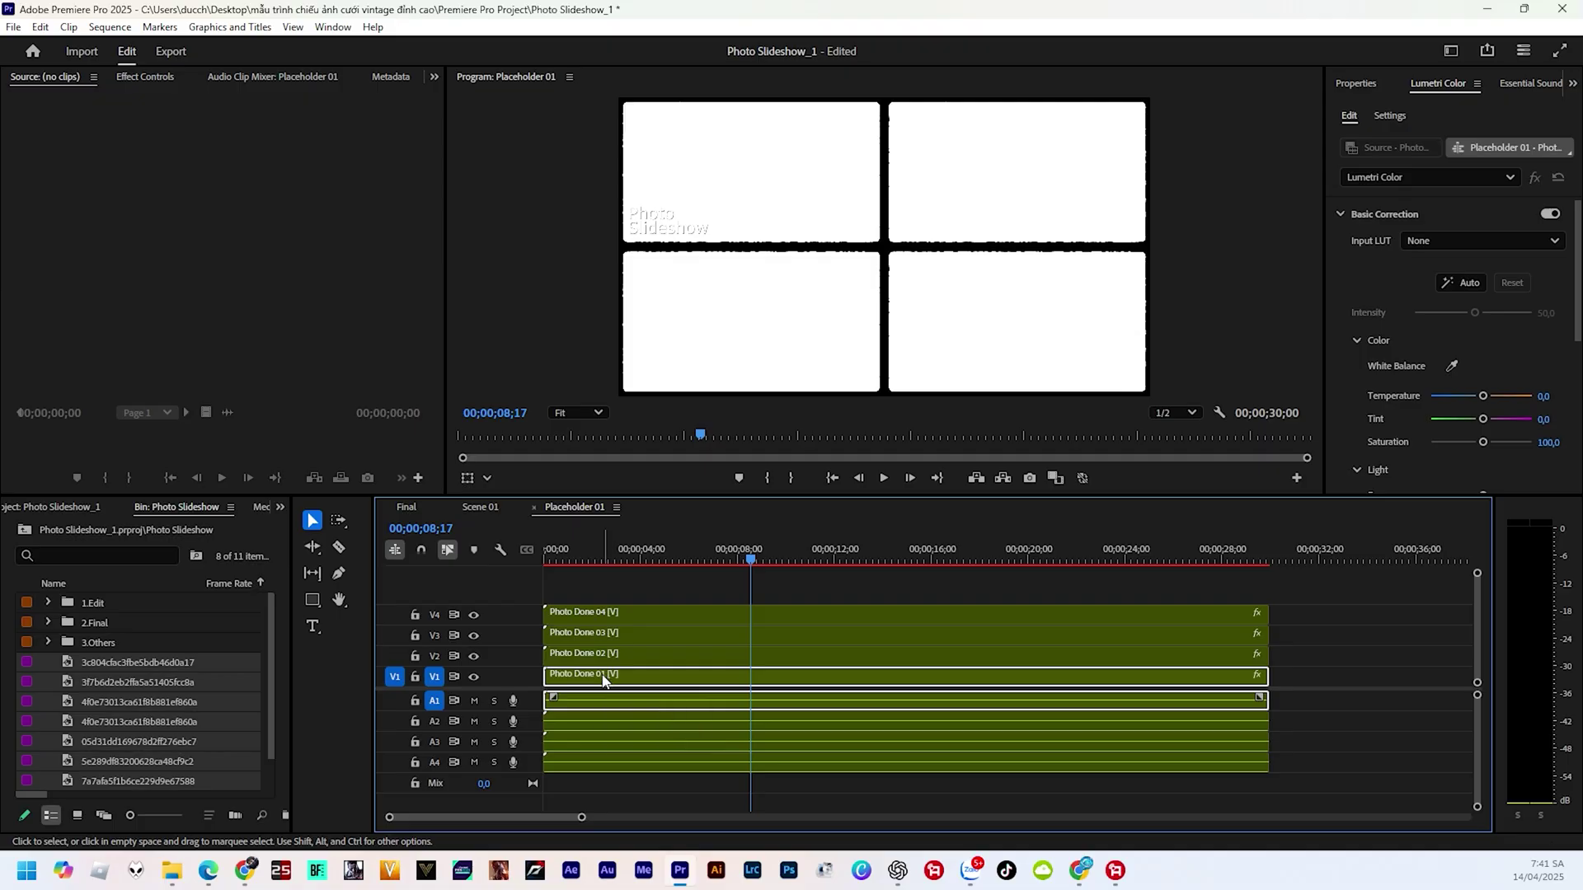
pyautogui.doubleClick(603, 675)
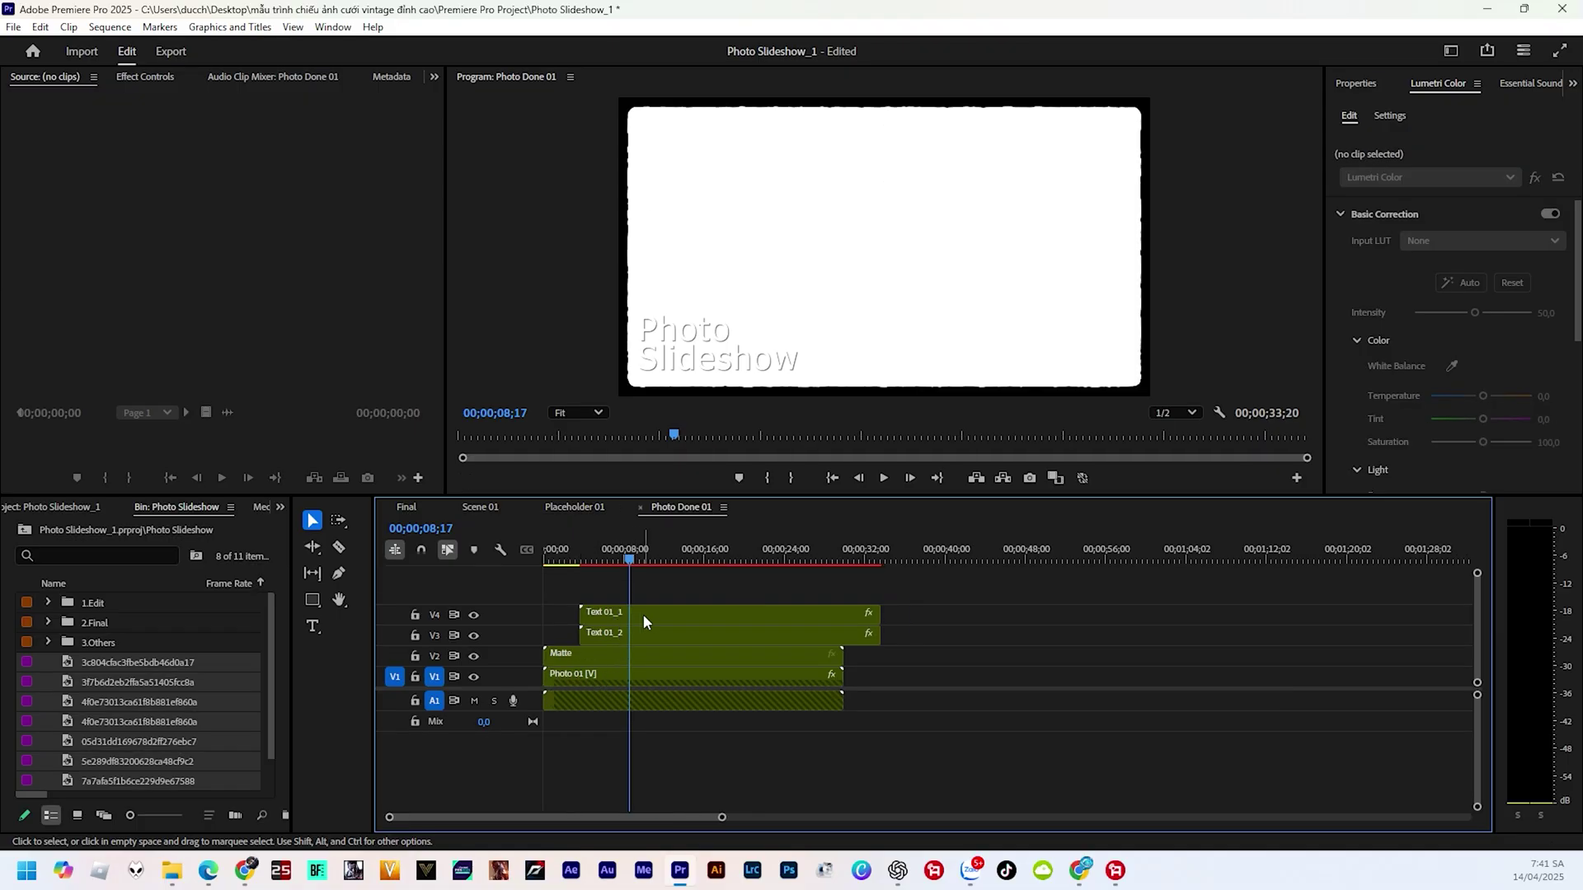
pyautogui.doubleClick(587, 675)
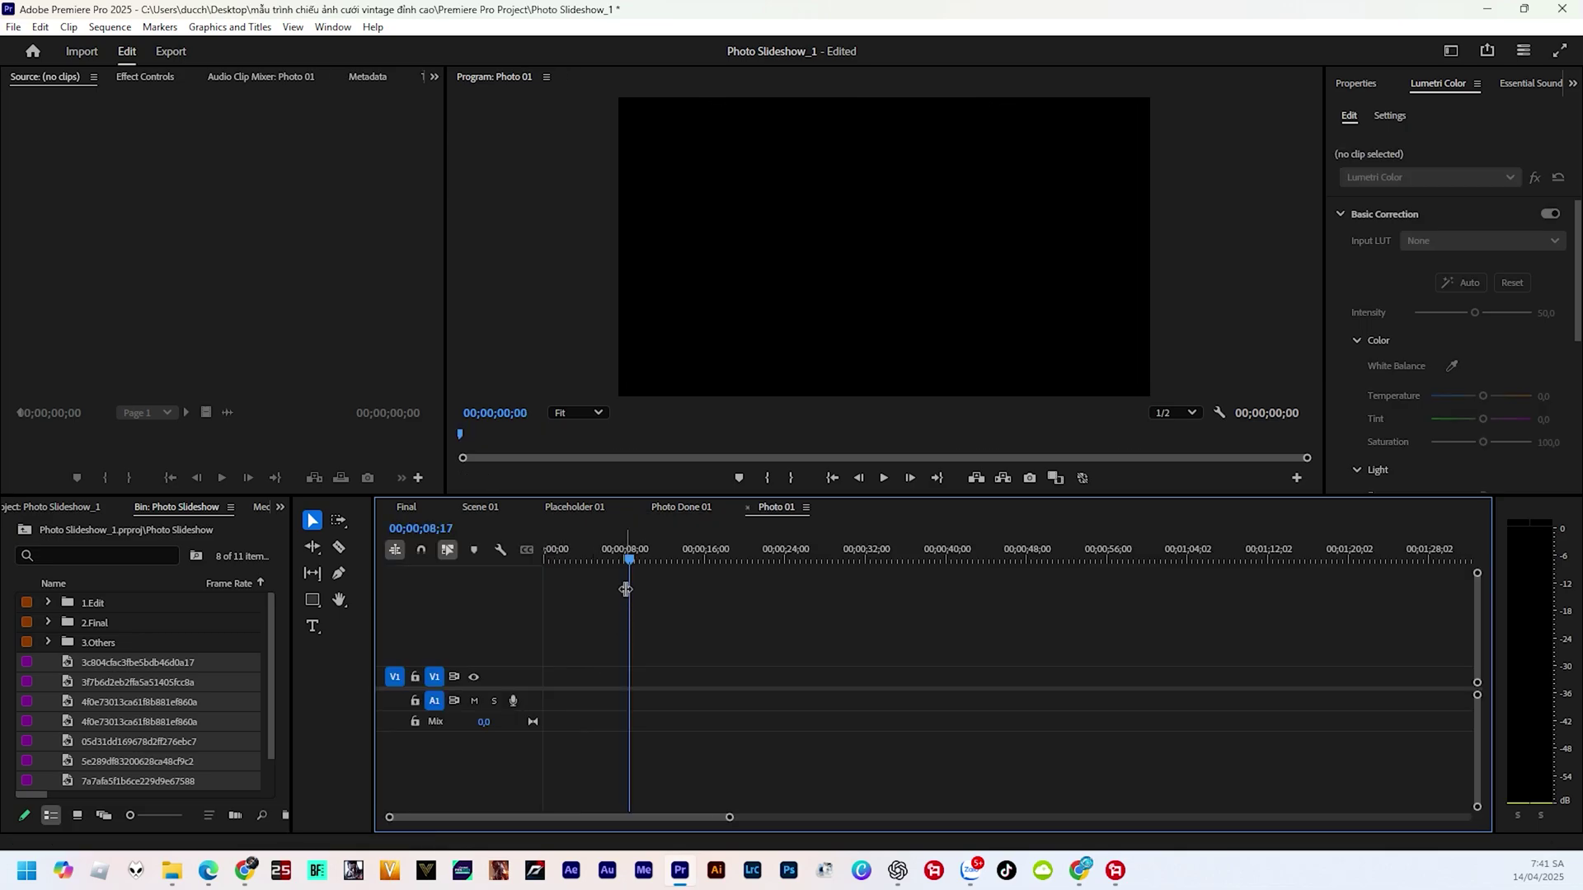
pyautogui.click(25, 669)
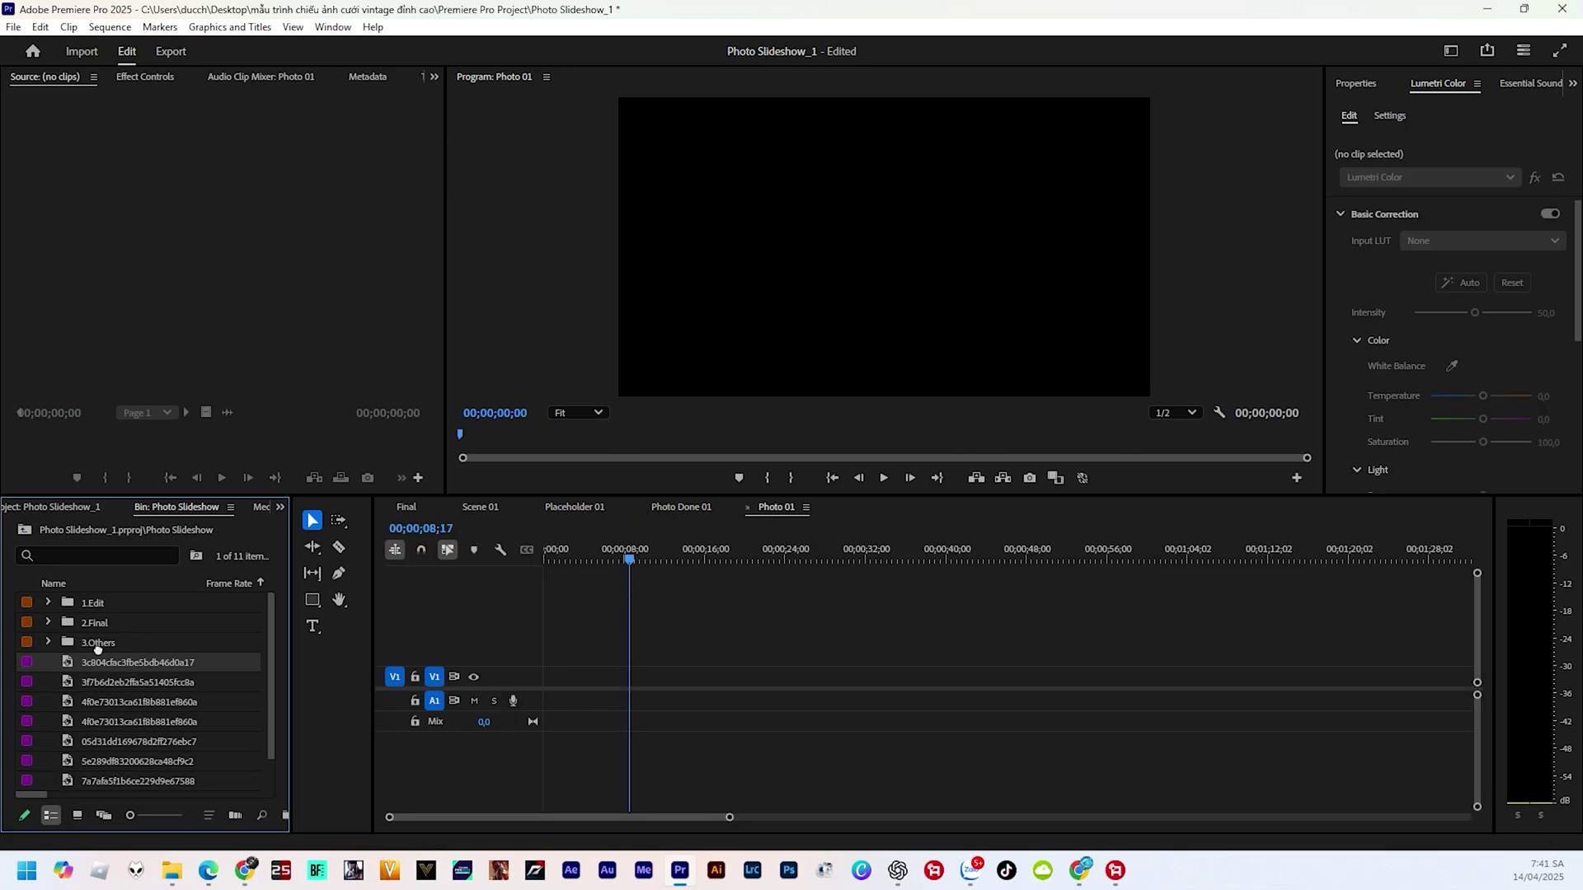
pyautogui.moveTo(72, 655); pyautogui.dragTo(688, 677)
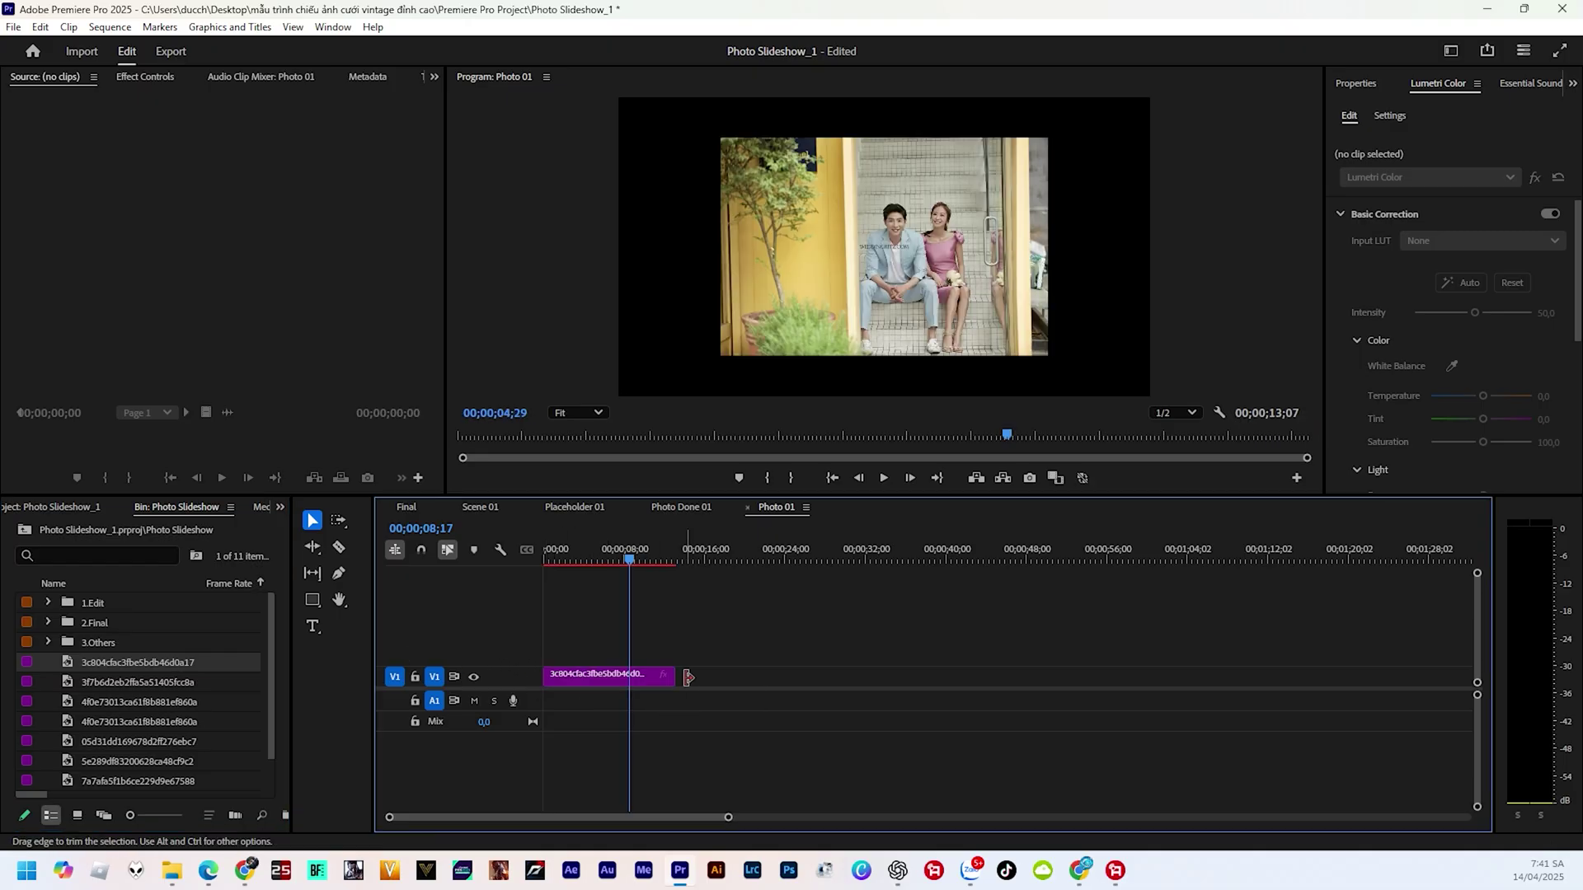
# Scale the couple-on-steps photo to frame size, then enlarge it and nudge it up to fill the frame
pyautogui.rightClick(637, 683)
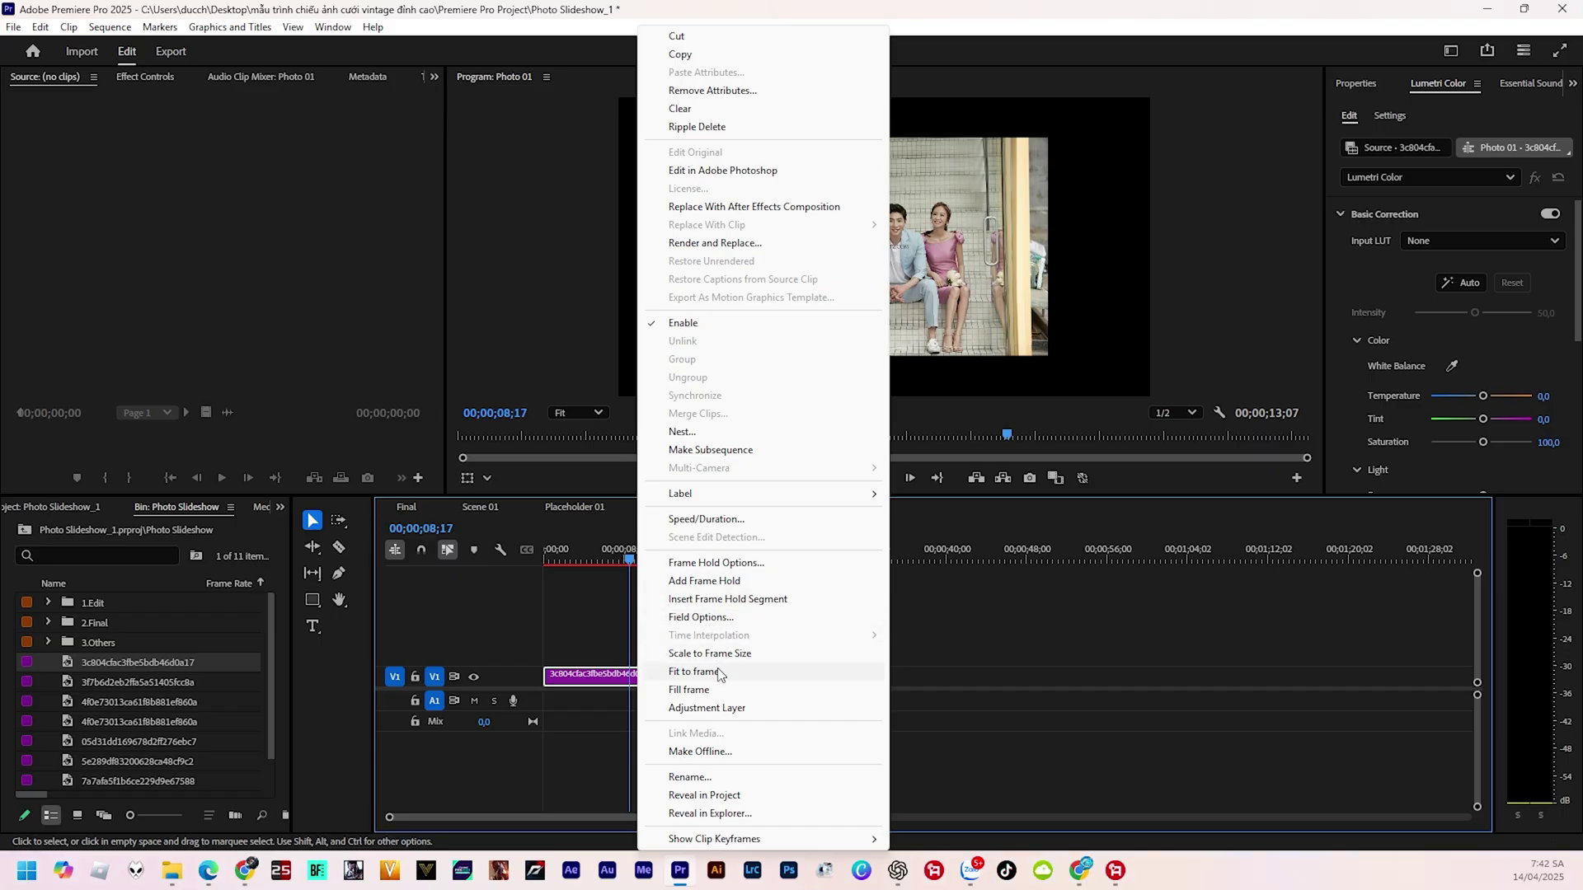
pyautogui.click(707, 653)
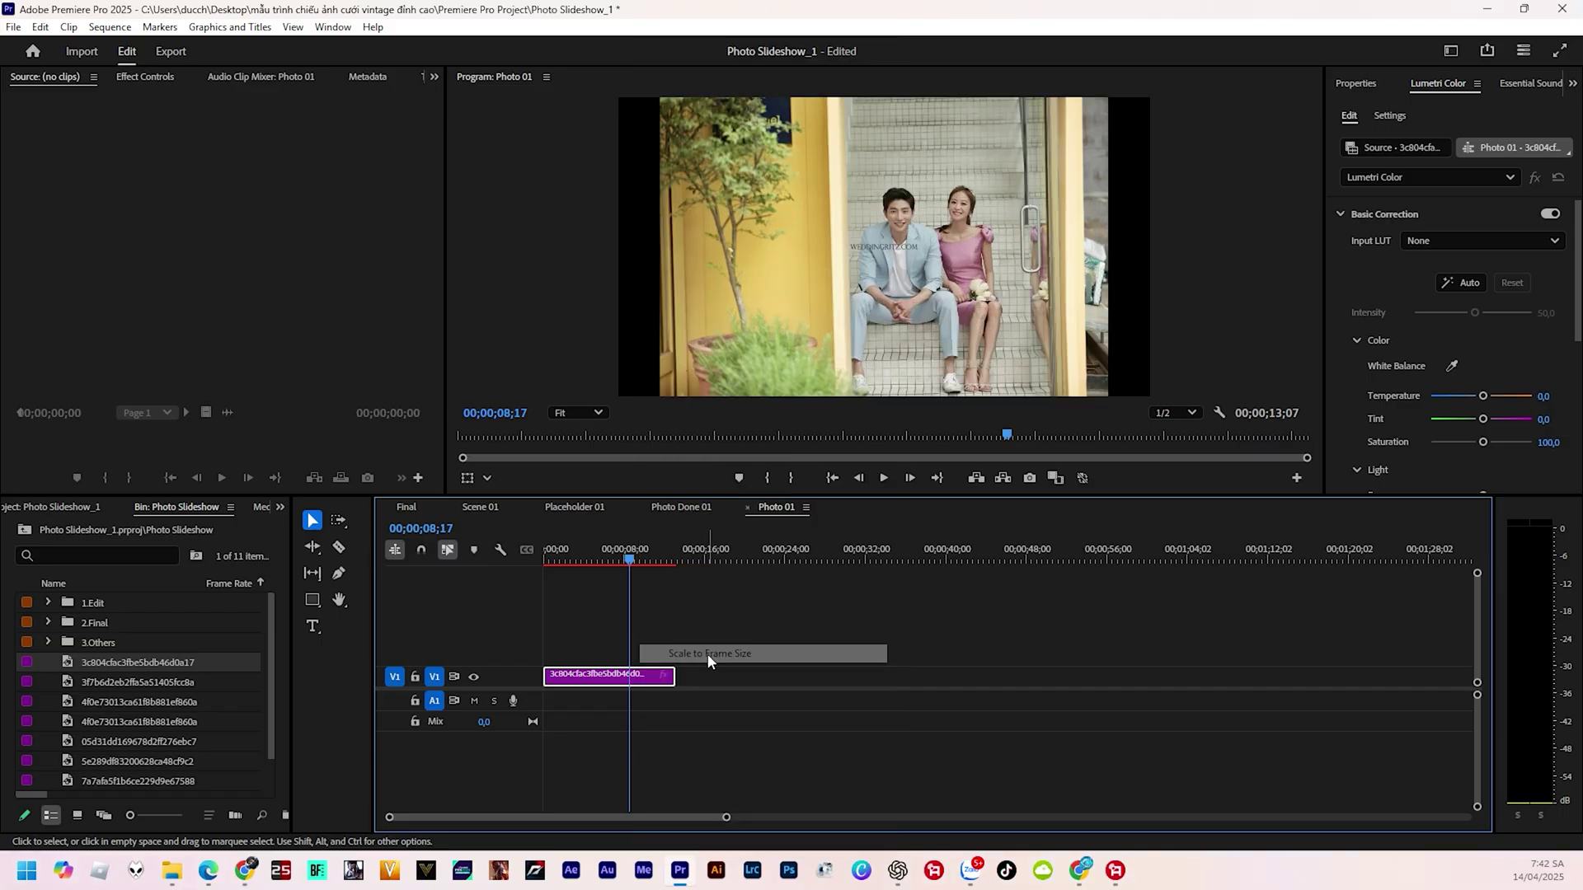
pyautogui.click(847, 346)
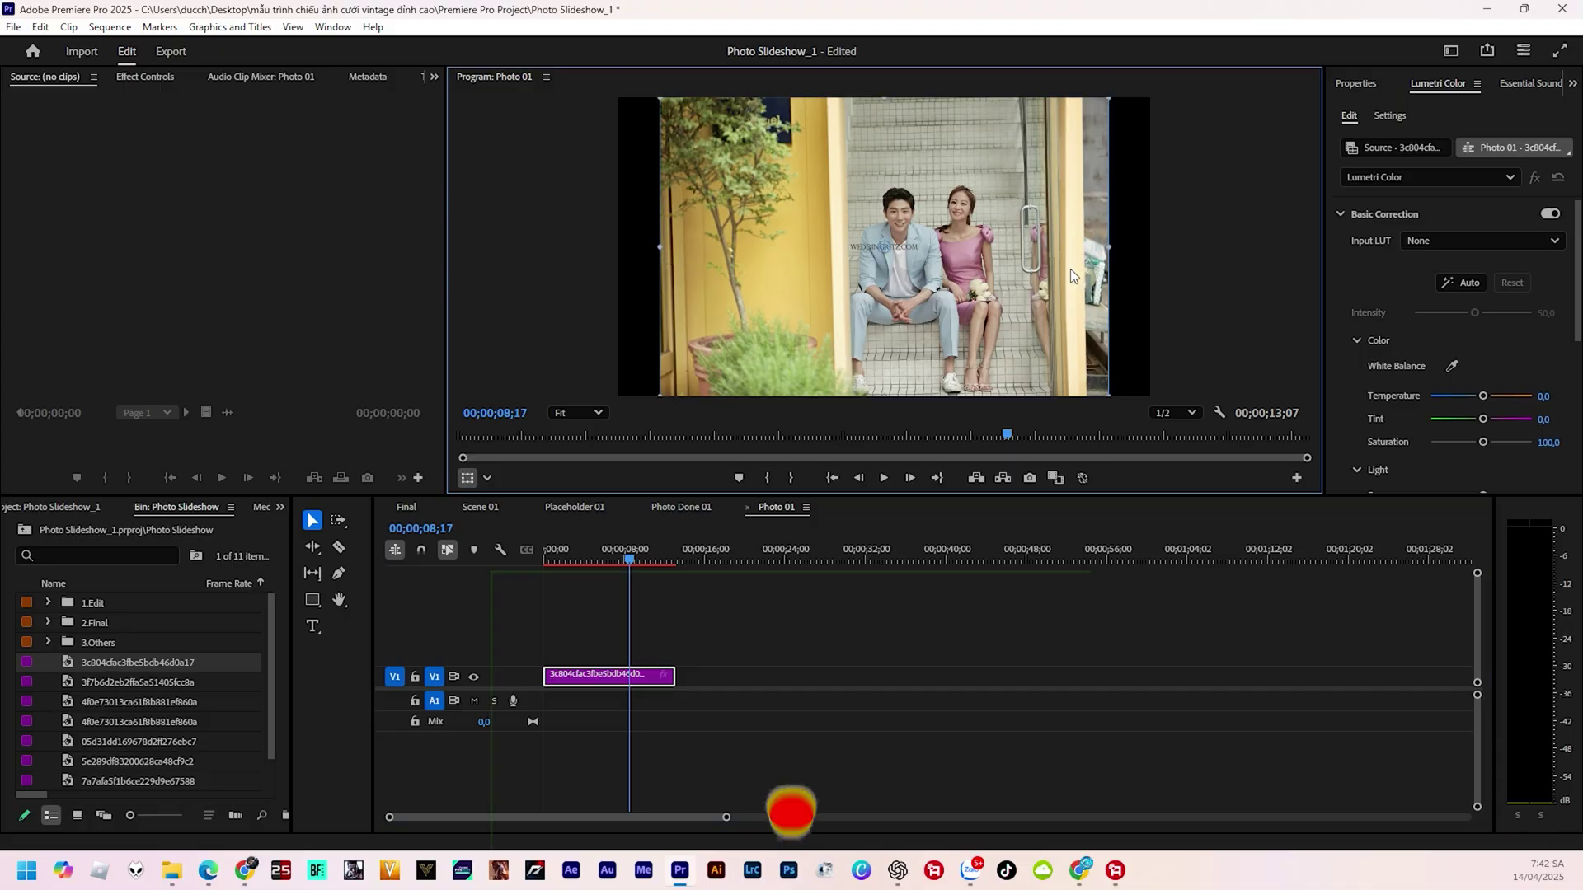
pyautogui.moveTo(1108, 246)
pyautogui.mouseDown()
pyautogui.moveTo(1191, 250)
pyautogui.moveTo(1157, 259)
pyautogui.mouseUp()
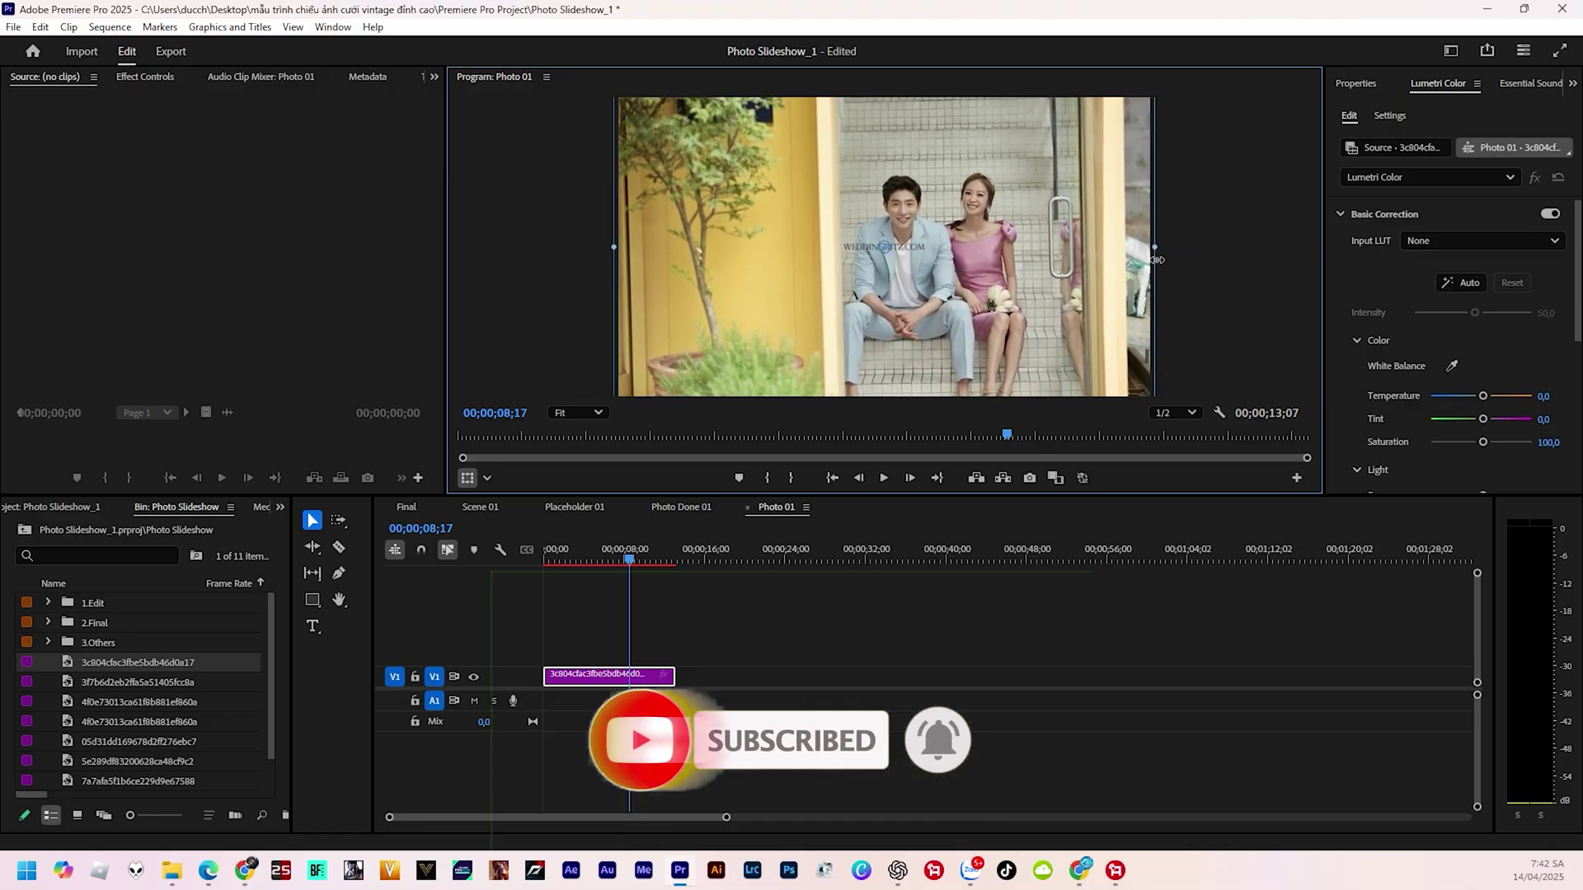
pyautogui.moveTo(1101, 279); pyautogui.dragTo(1096, 252)
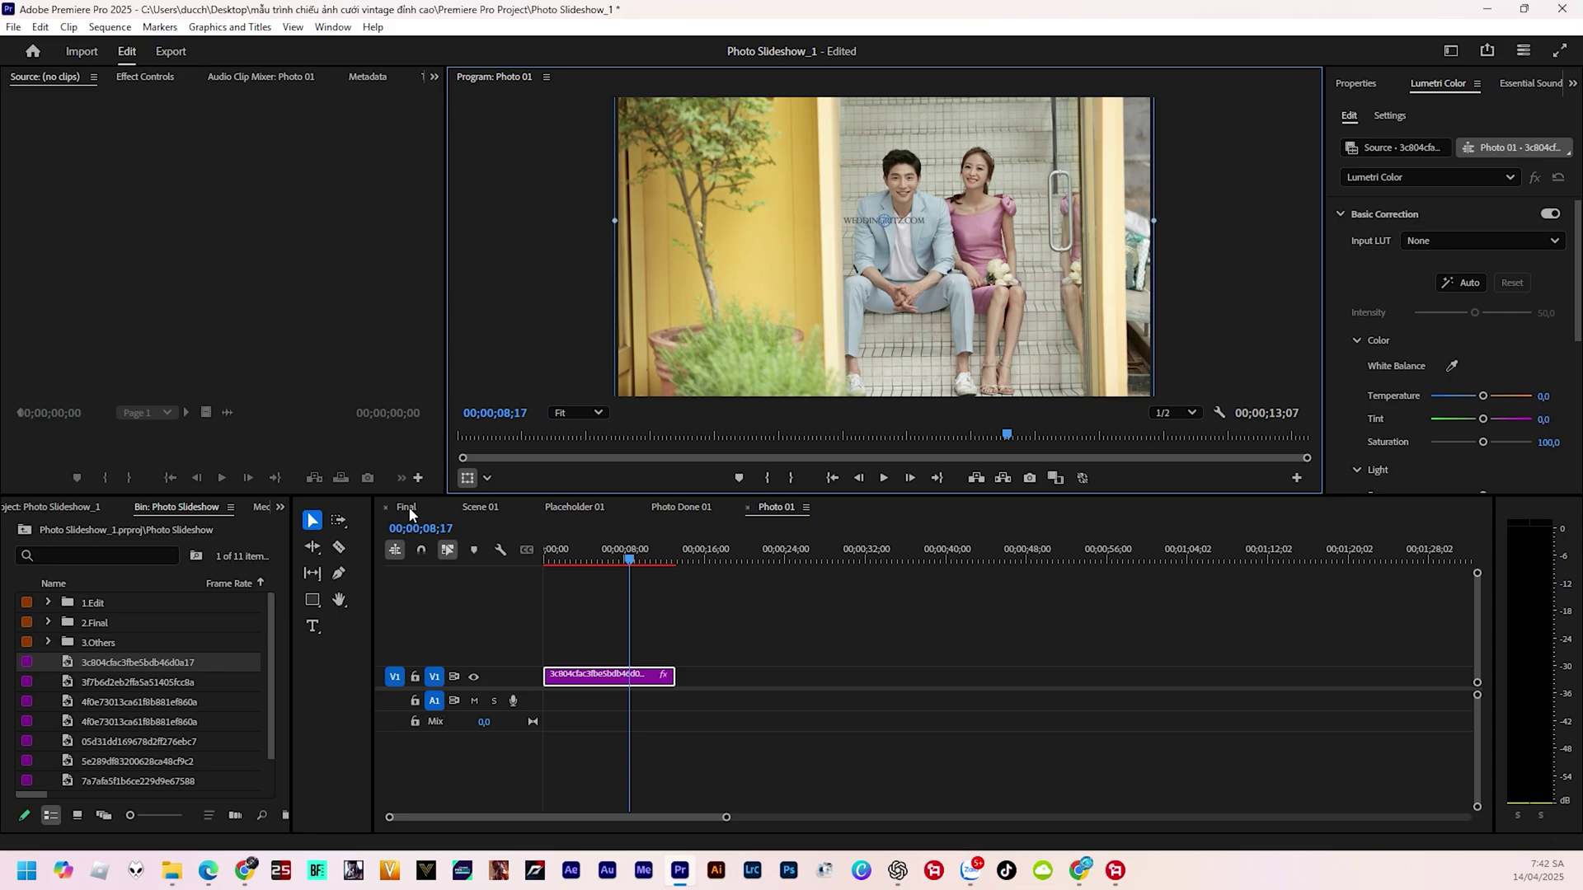
# Navigate from Final through Scene 01, Placeholder 01 and Photo Done 02 into the empty Photo 02 sequence
pyautogui.click(480, 508)
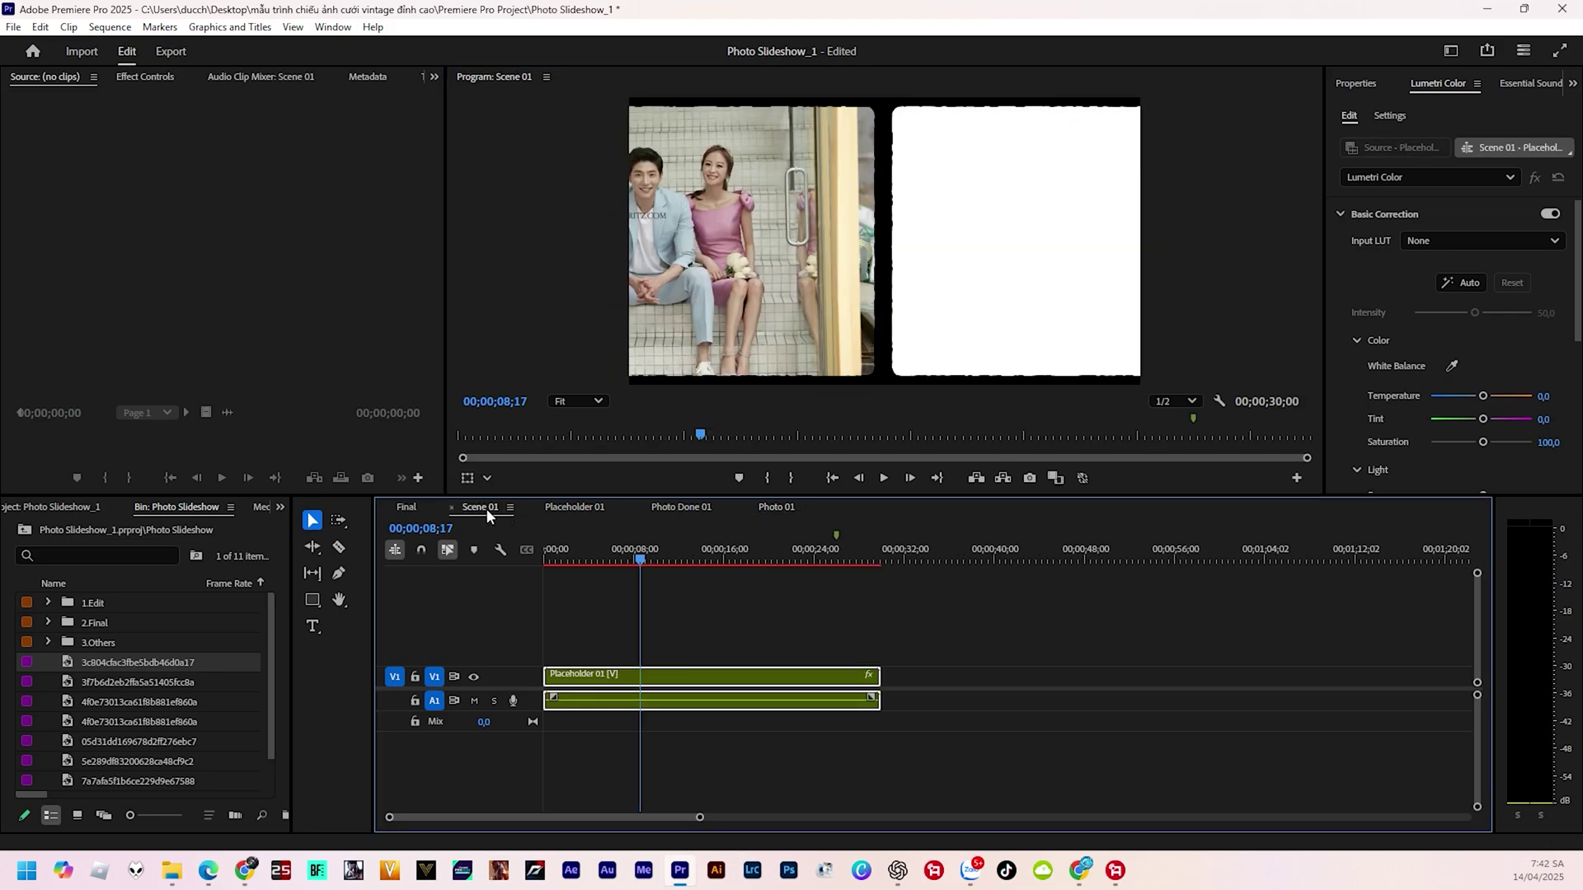
pyautogui.click(401, 506)
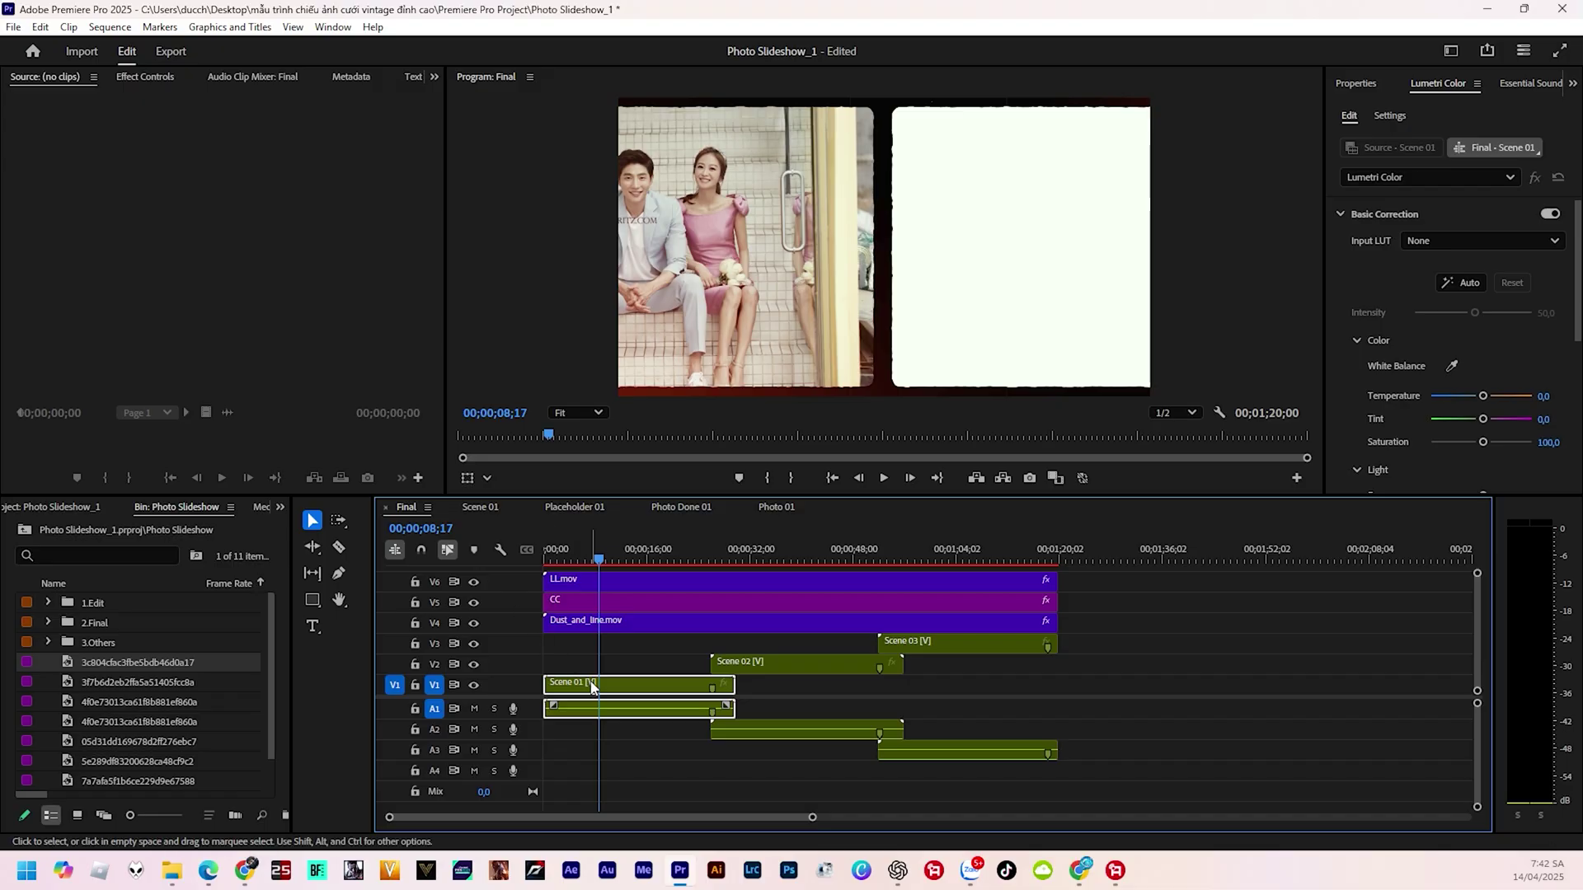
pyautogui.doubleClick(591, 684)
pyautogui.doubleClick(599, 678)
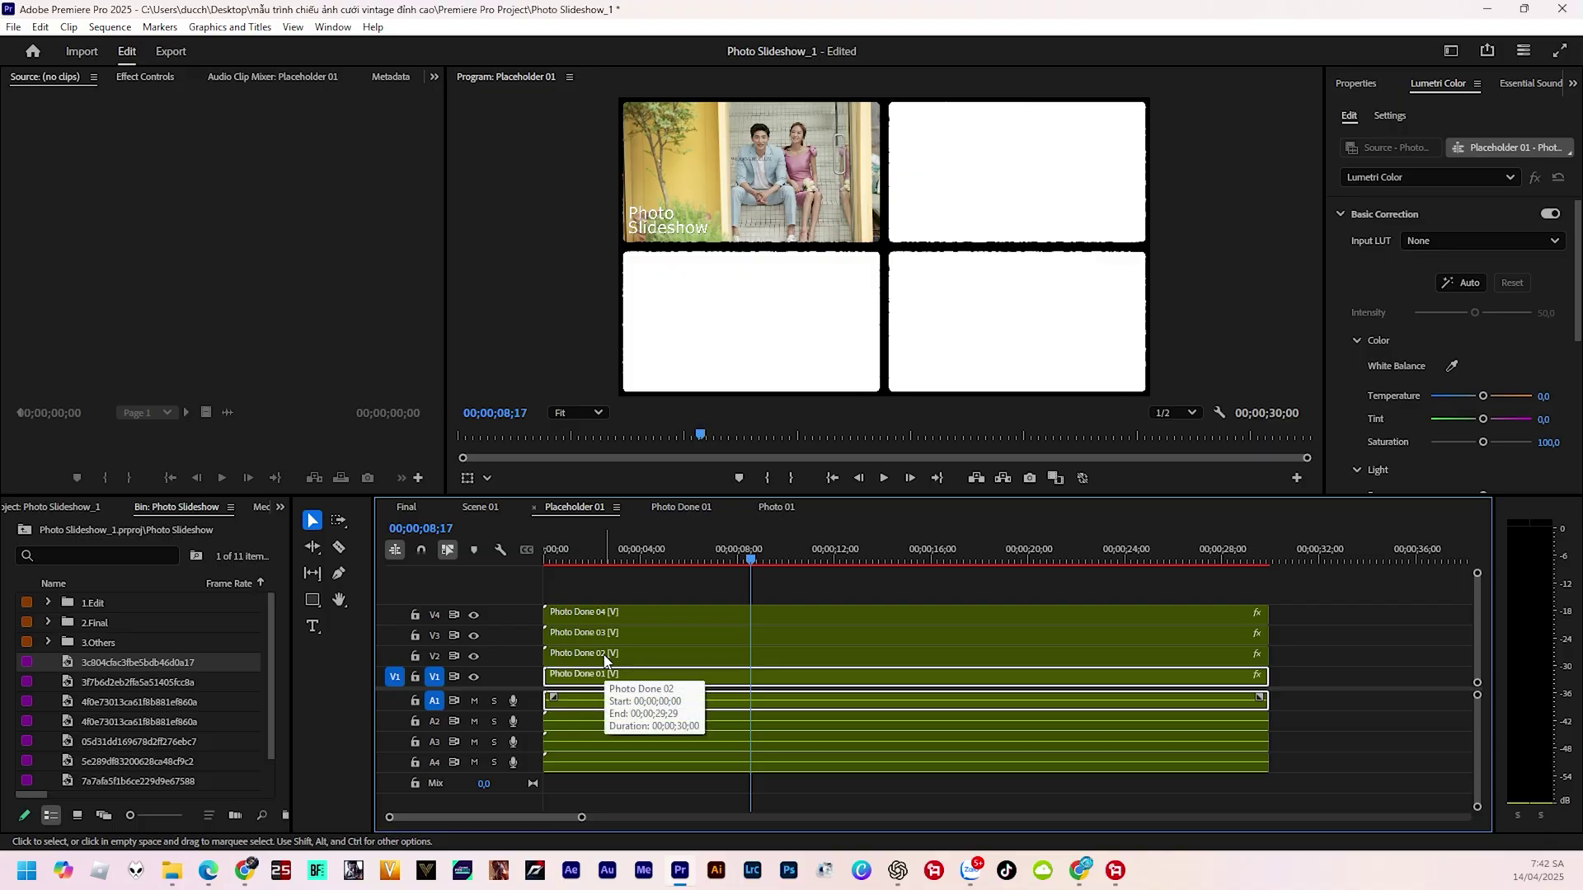
pyautogui.doubleClick(604, 656)
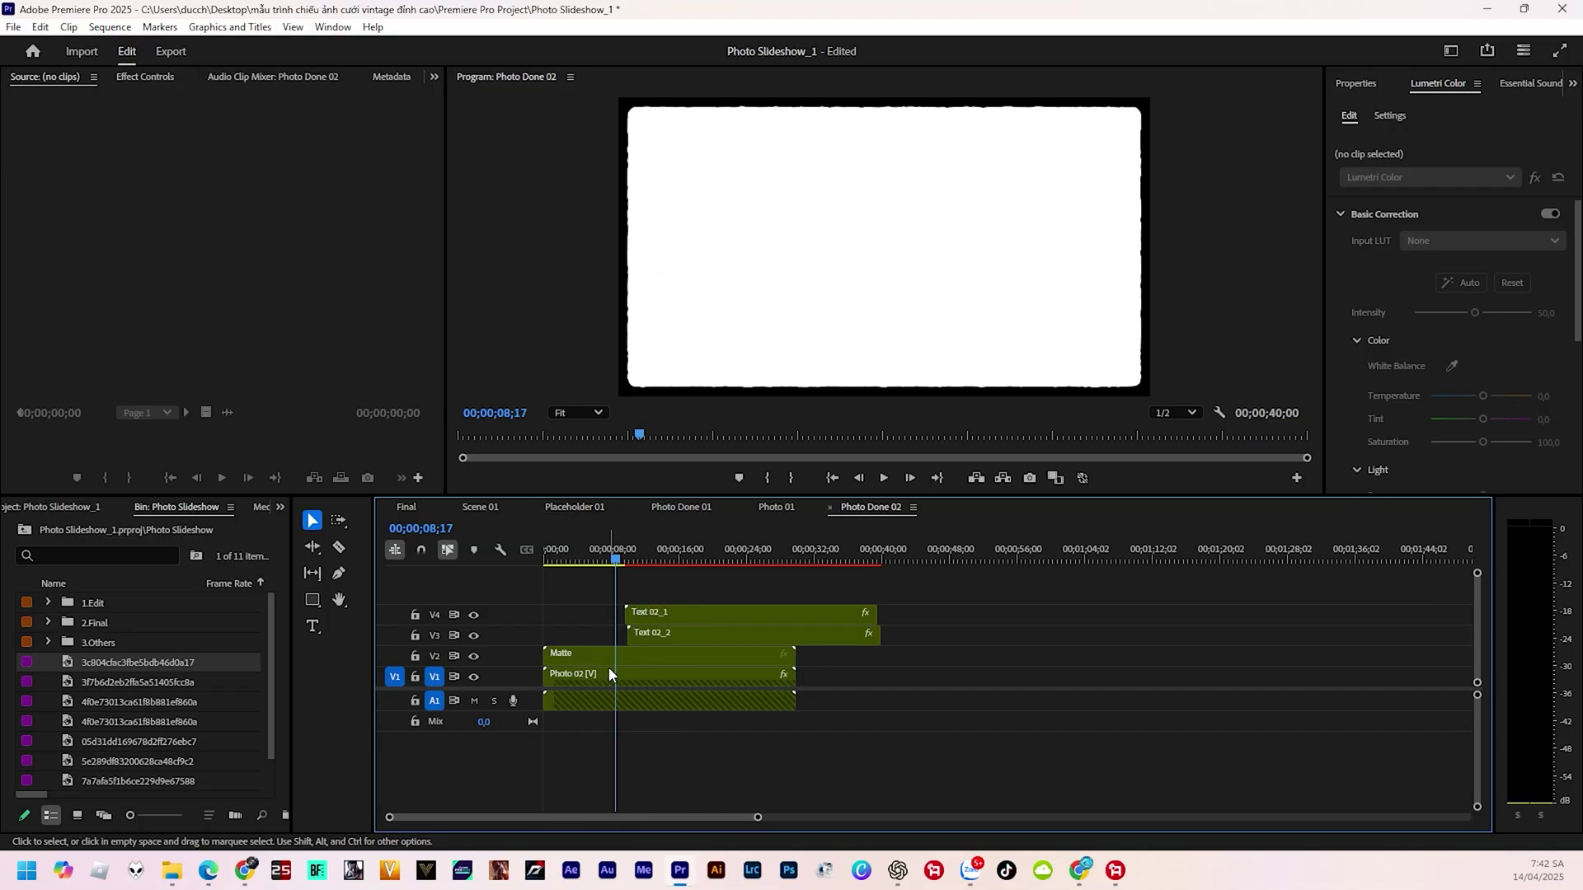
pyautogui.doubleClick(608, 671)
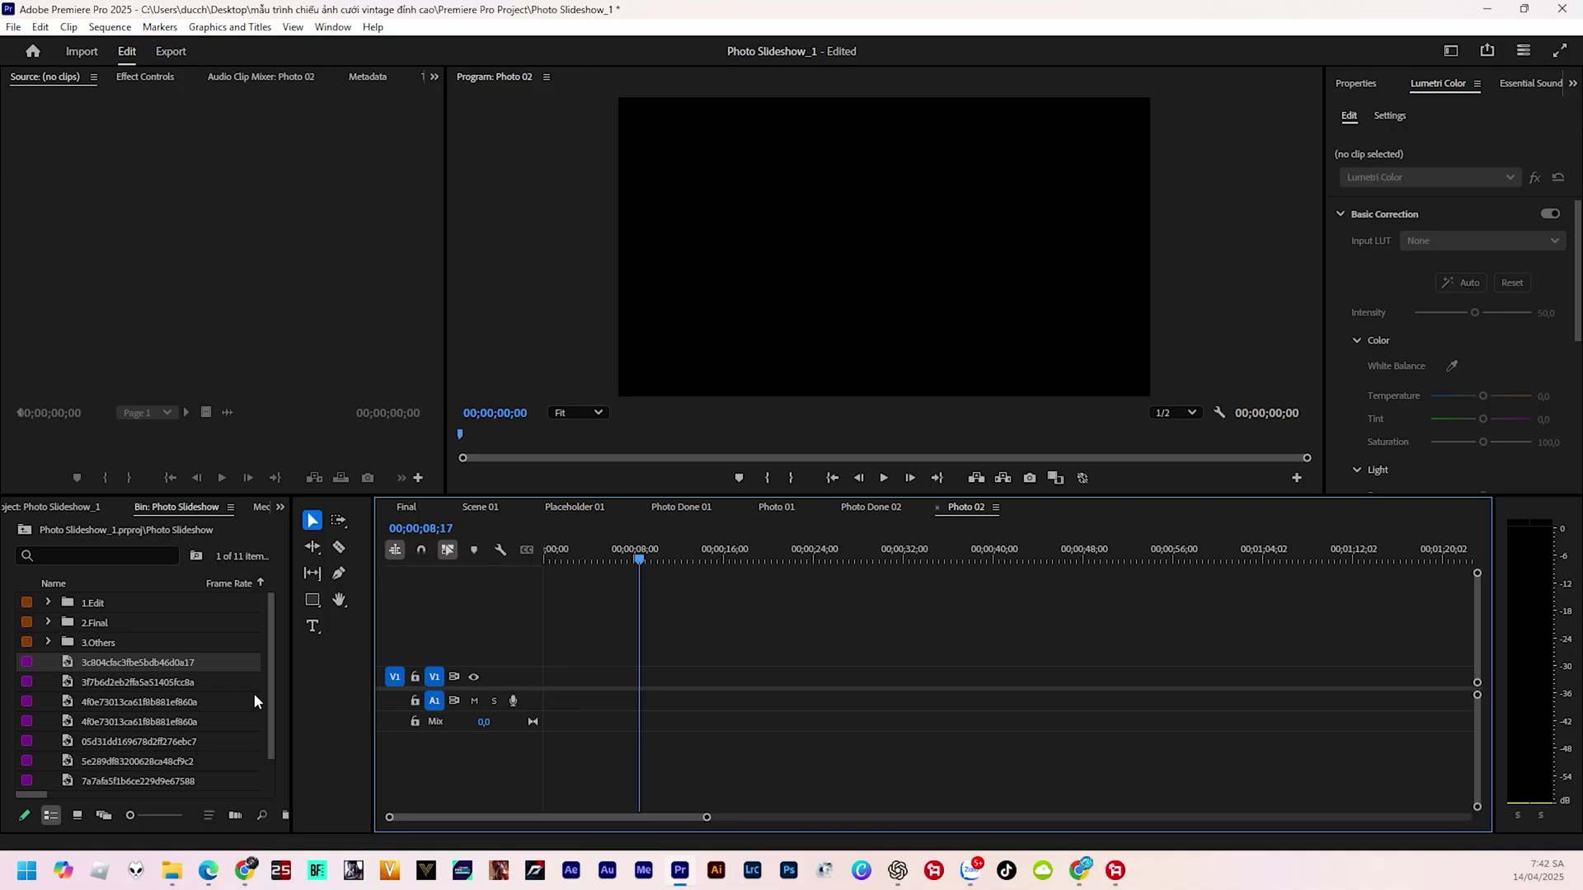
# Place the ring-exchange photo in Photo 02, scaled to frame size and stretched to fill the width
pyautogui.click(24, 682)
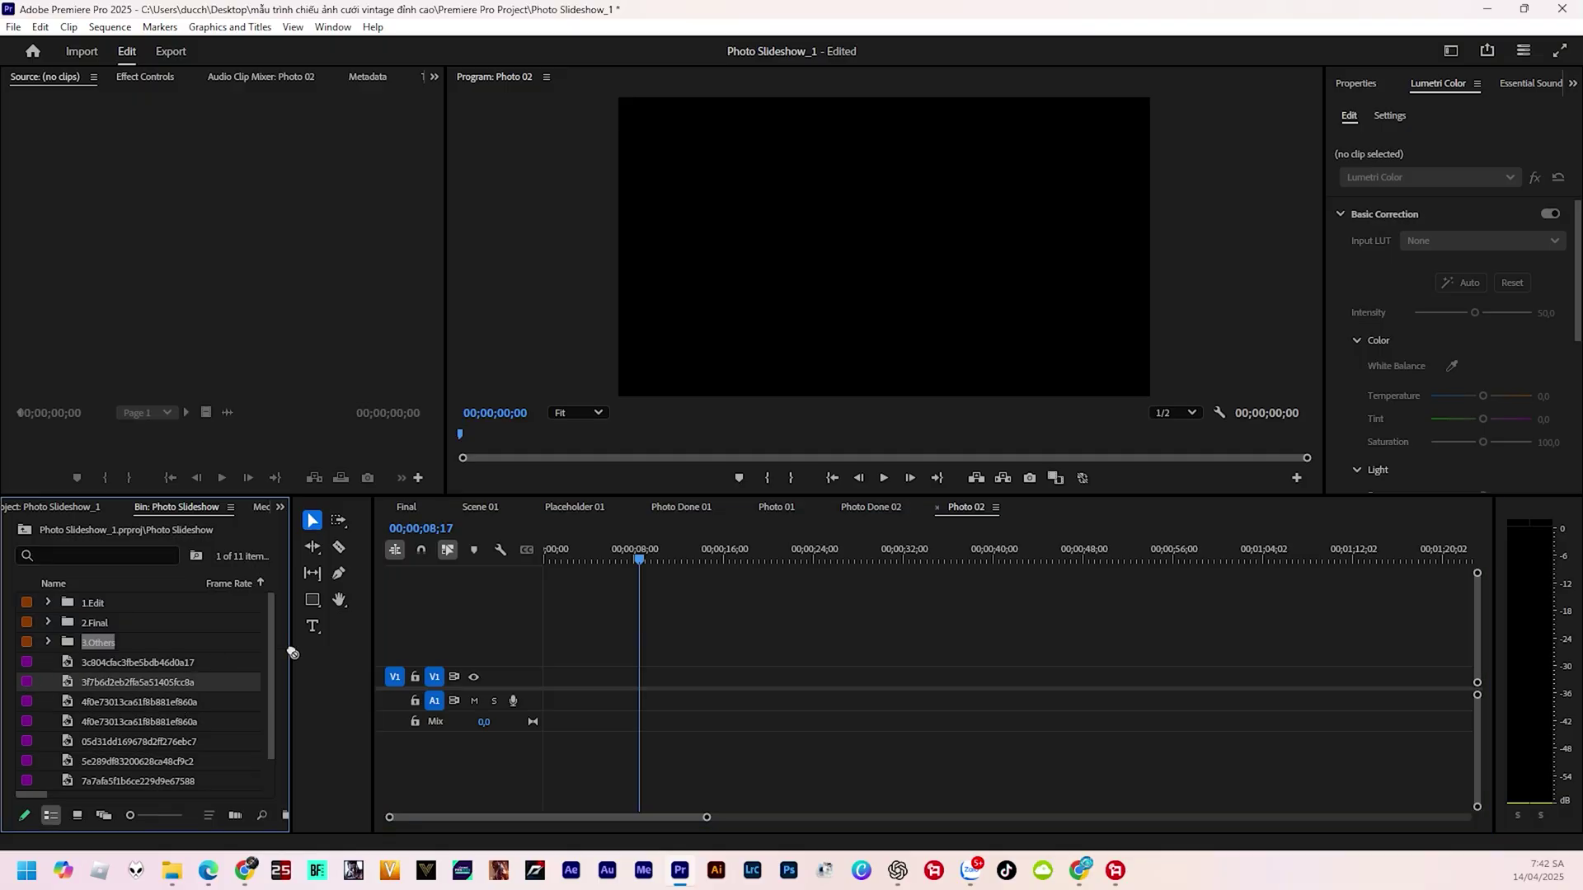
pyautogui.moveTo(28, 680); pyautogui.dragTo(665, 676)
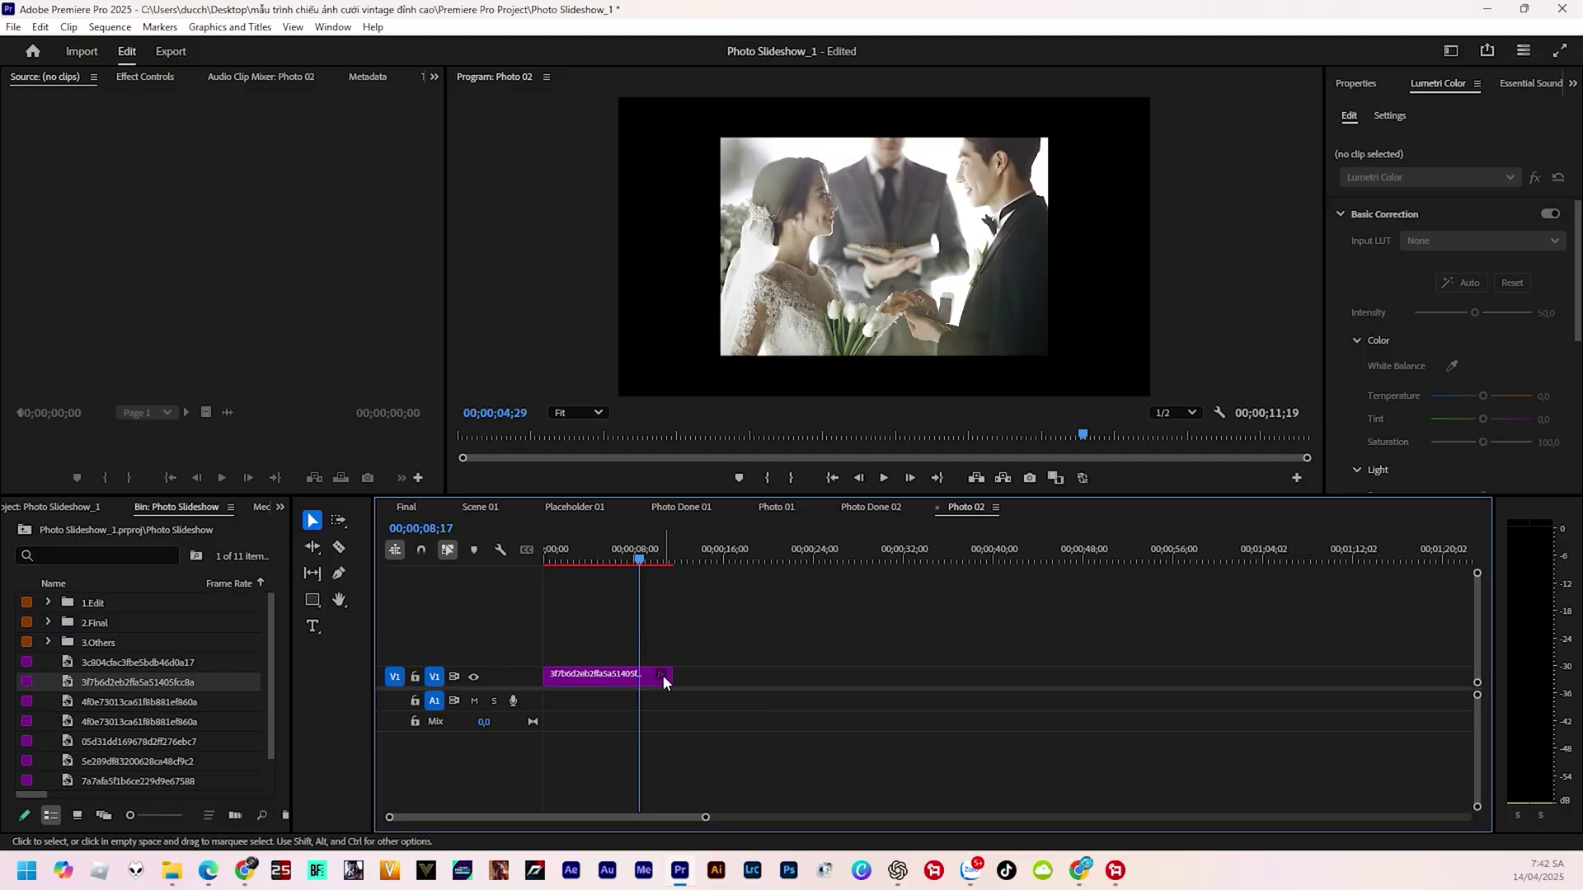
pyautogui.rightClick(649, 676)
pyautogui.click(722, 660)
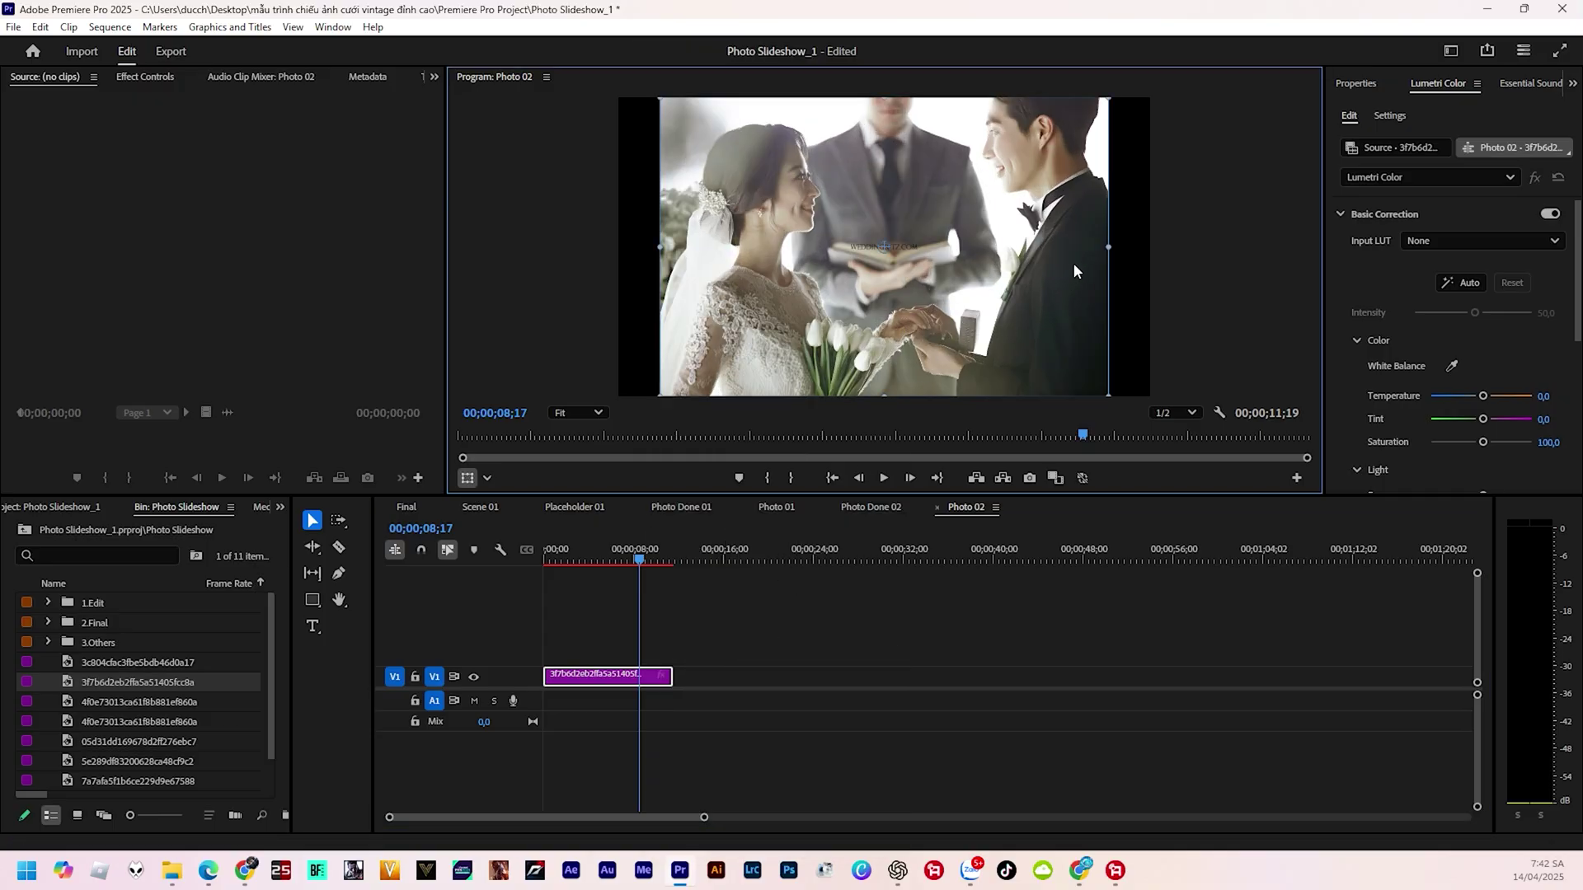
pyautogui.moveTo(1109, 247); pyautogui.dragTo(1153, 247)
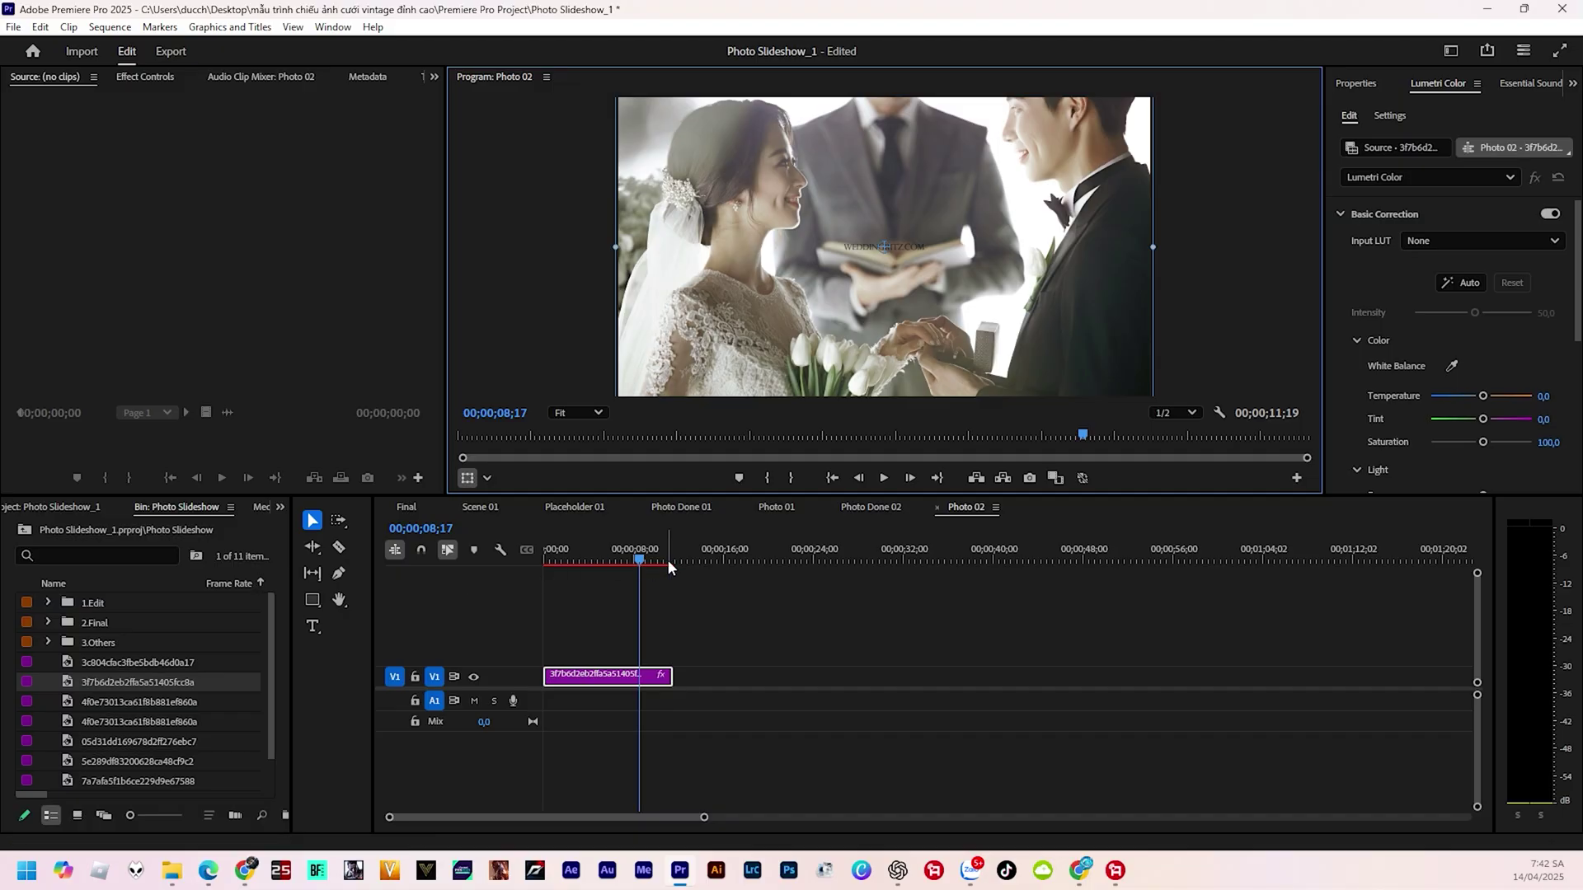
# Return to Placeholder 01 and open the nested Photo Done 03 sequence, selecting its Photo 03 clip
pyautogui.click(478, 508)
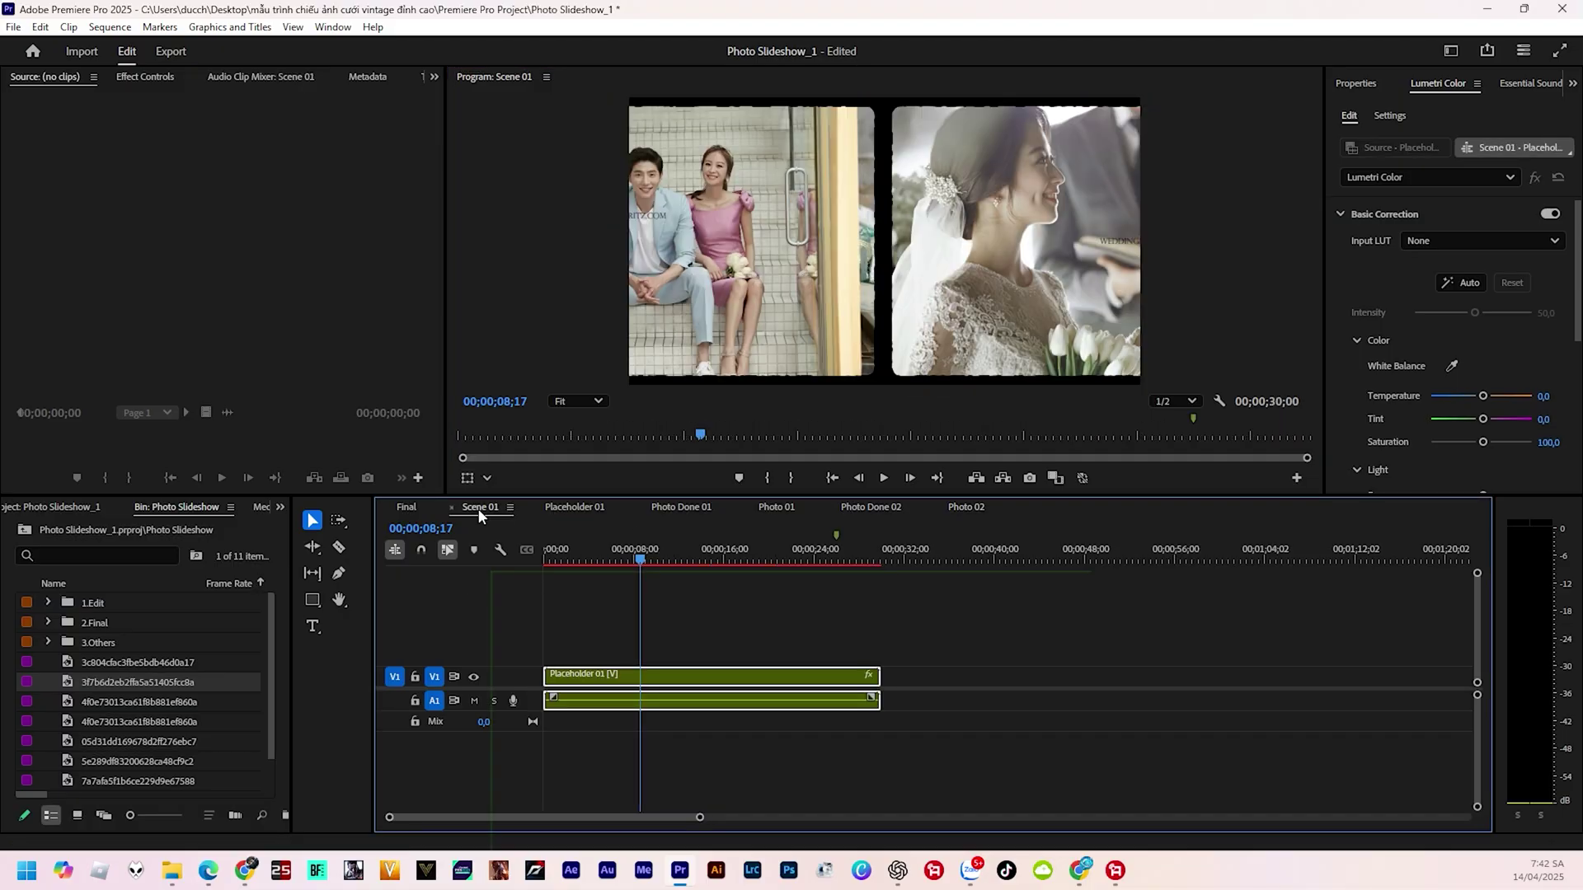
pyautogui.click(551, 506)
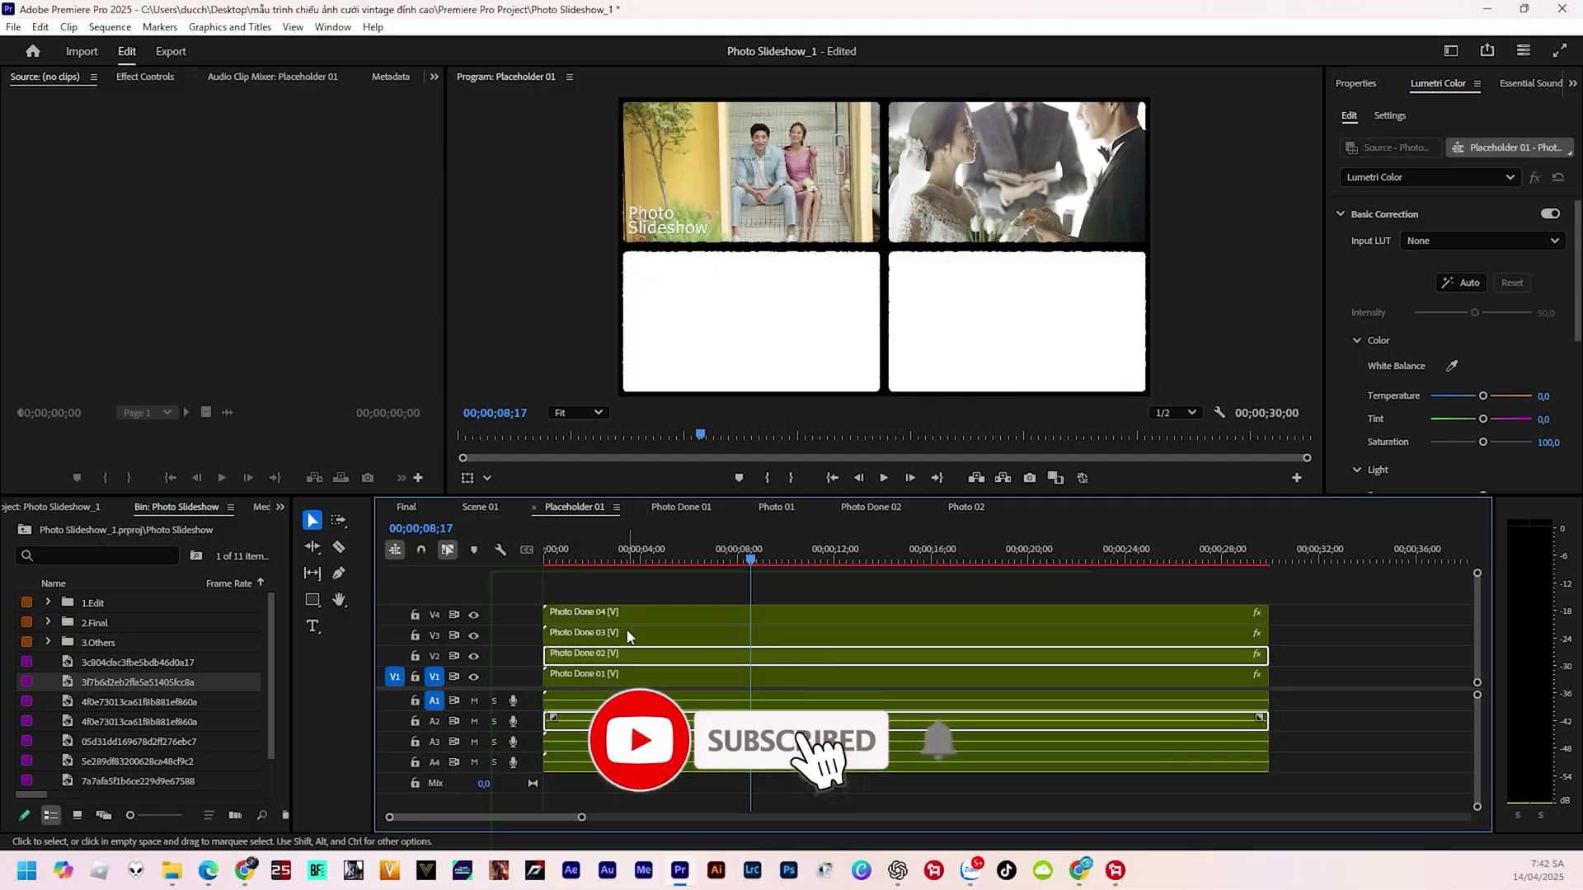
pyautogui.moveTo(611, 638); pyautogui.dragTo(615, 639)
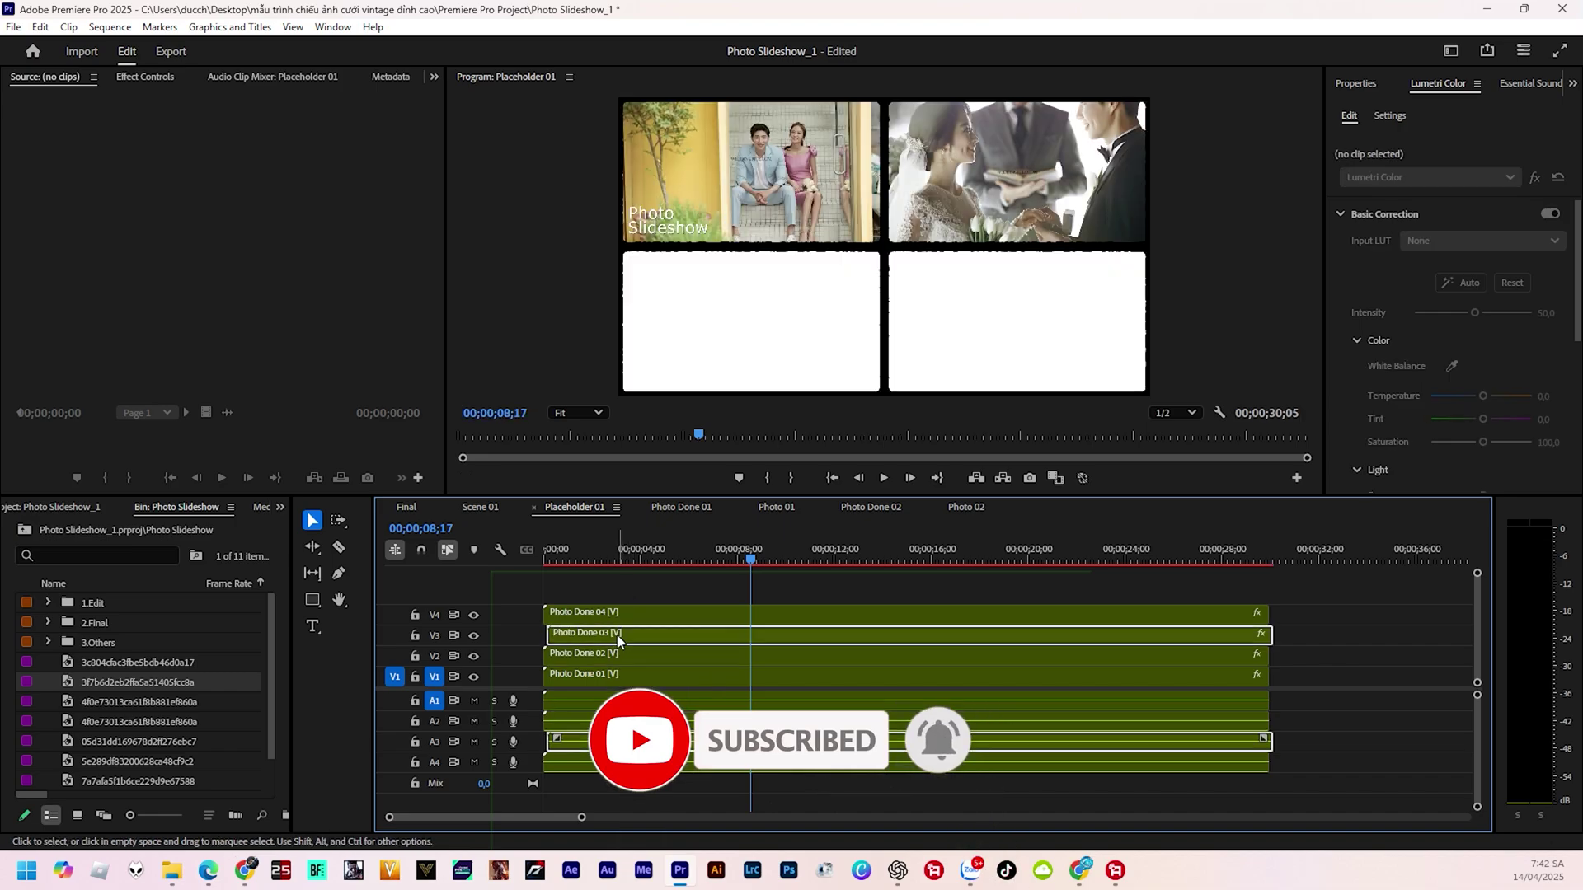
pyautogui.doubleClick(617, 633)
pyautogui.click(590, 678)
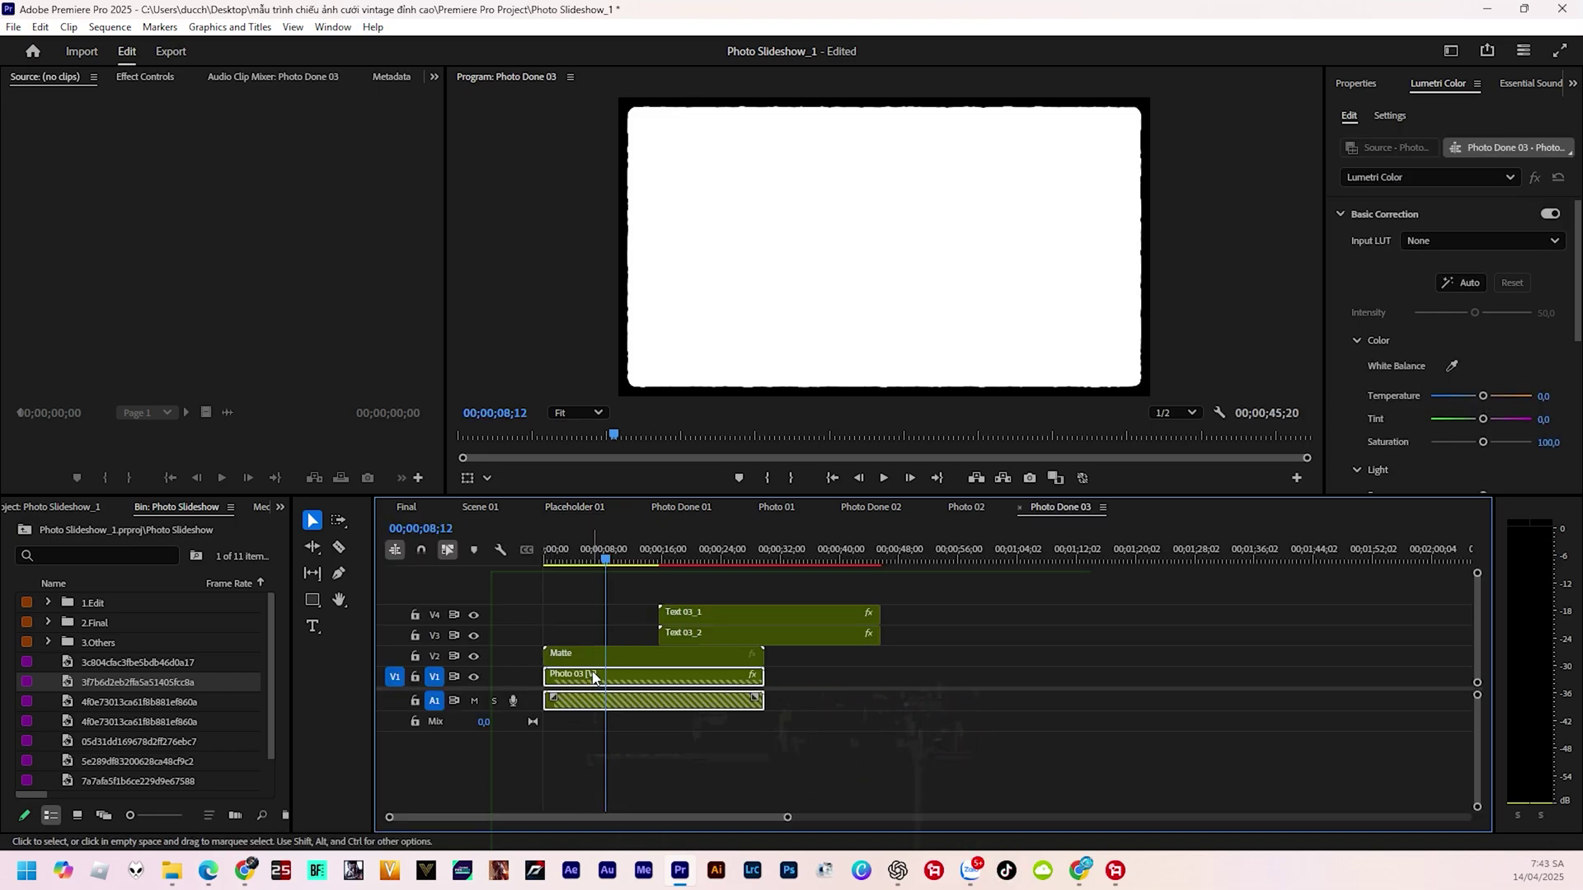
# Place the couple-by-the-window photo in Photo 03, scaled to frame size and stretched to fill the width
pyautogui.doubleClick(668, 674)
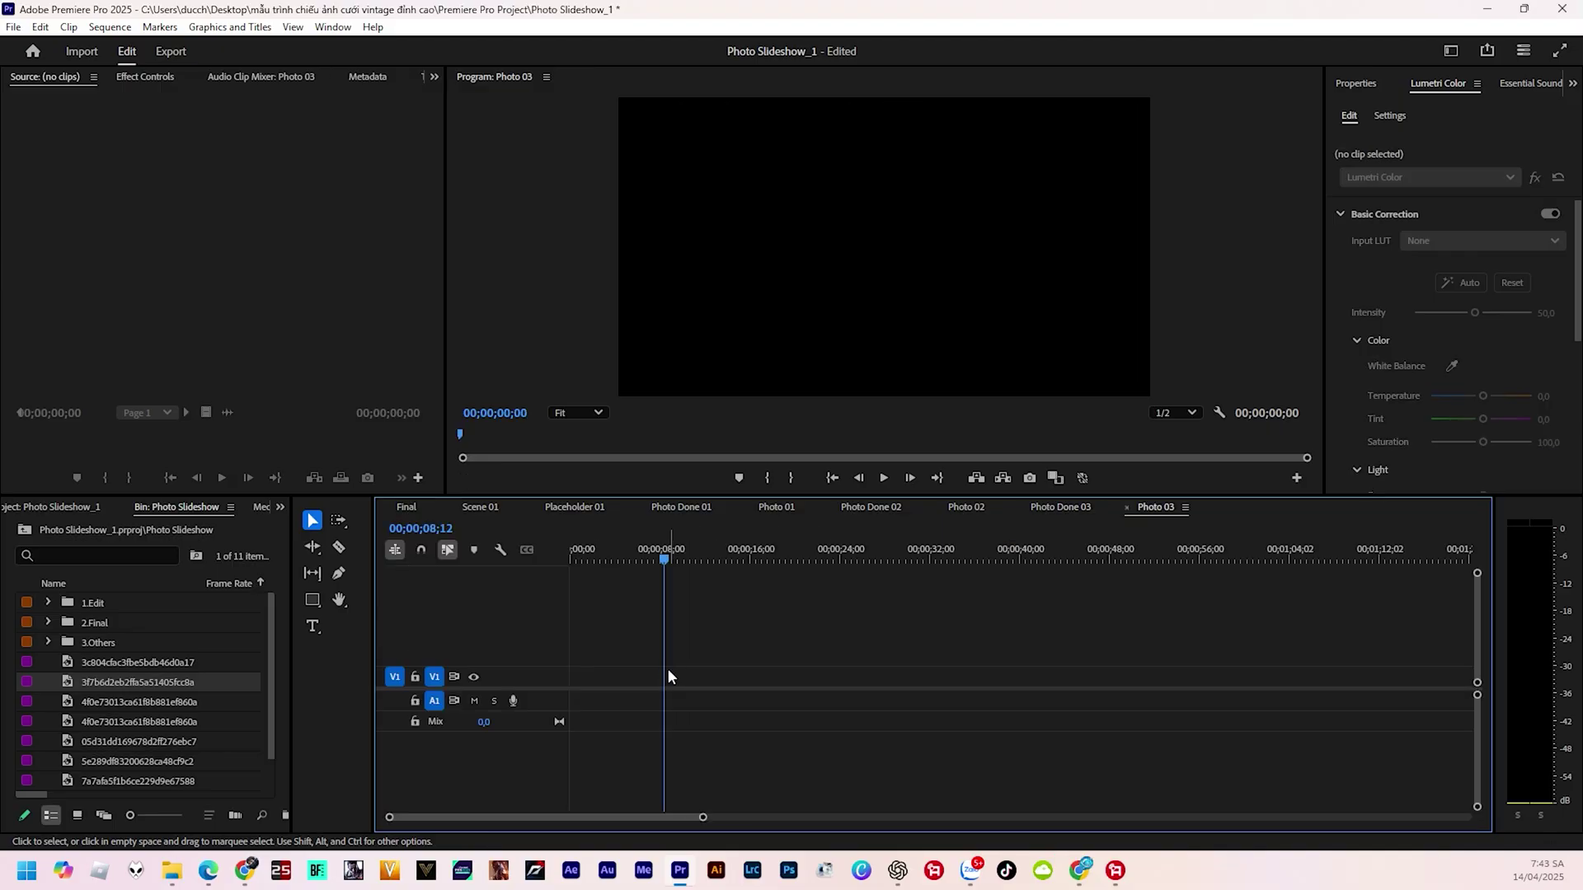
pyautogui.click(27, 703)
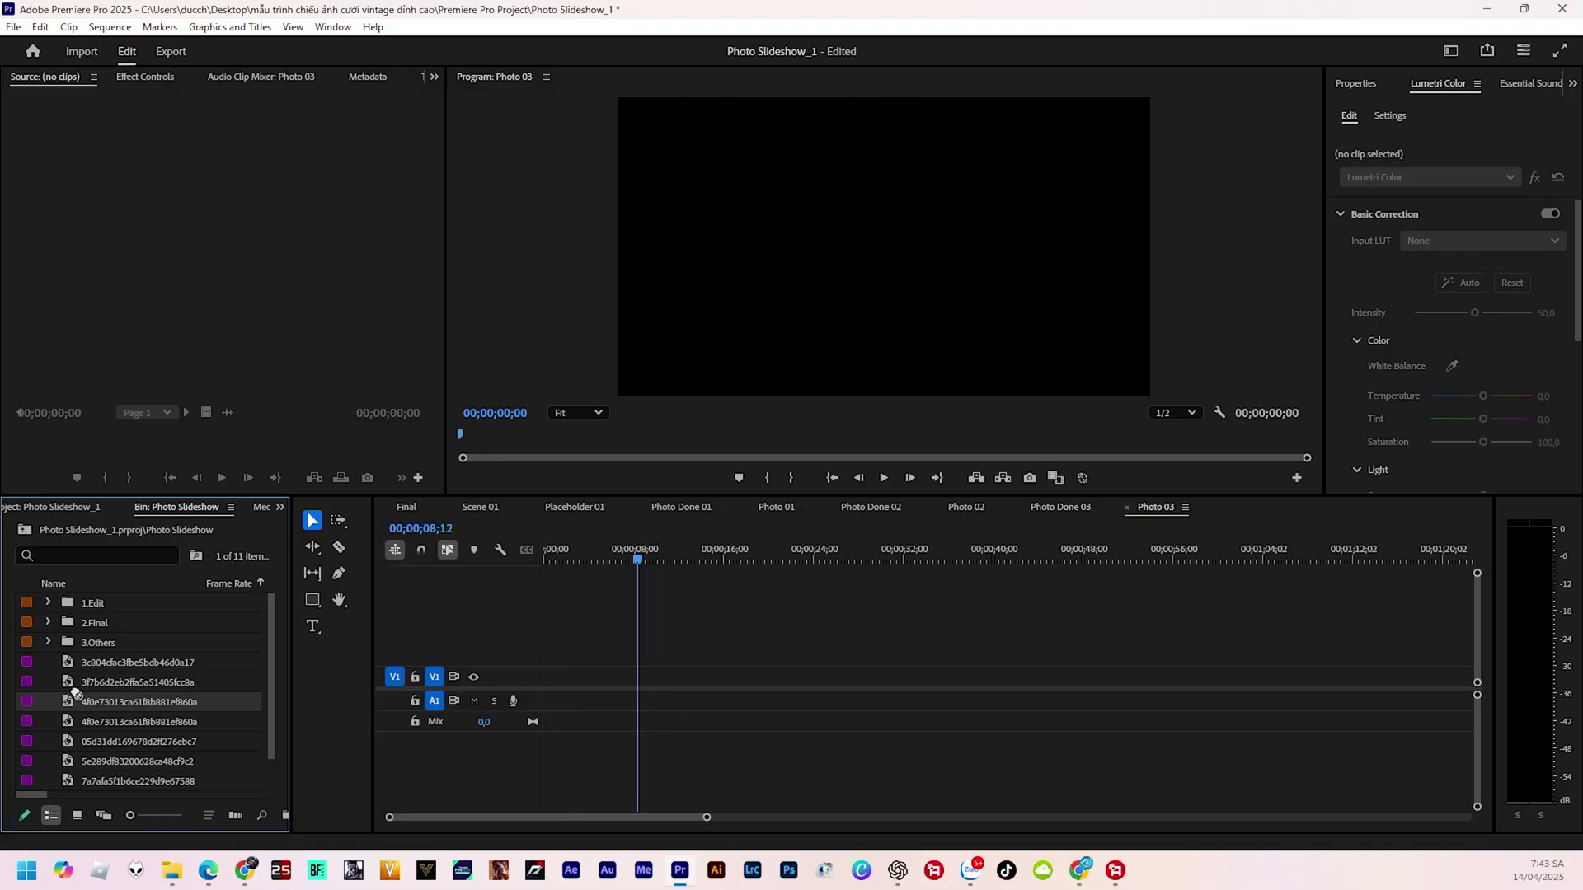
pyautogui.moveTo(52, 700); pyautogui.dragTo(683, 677)
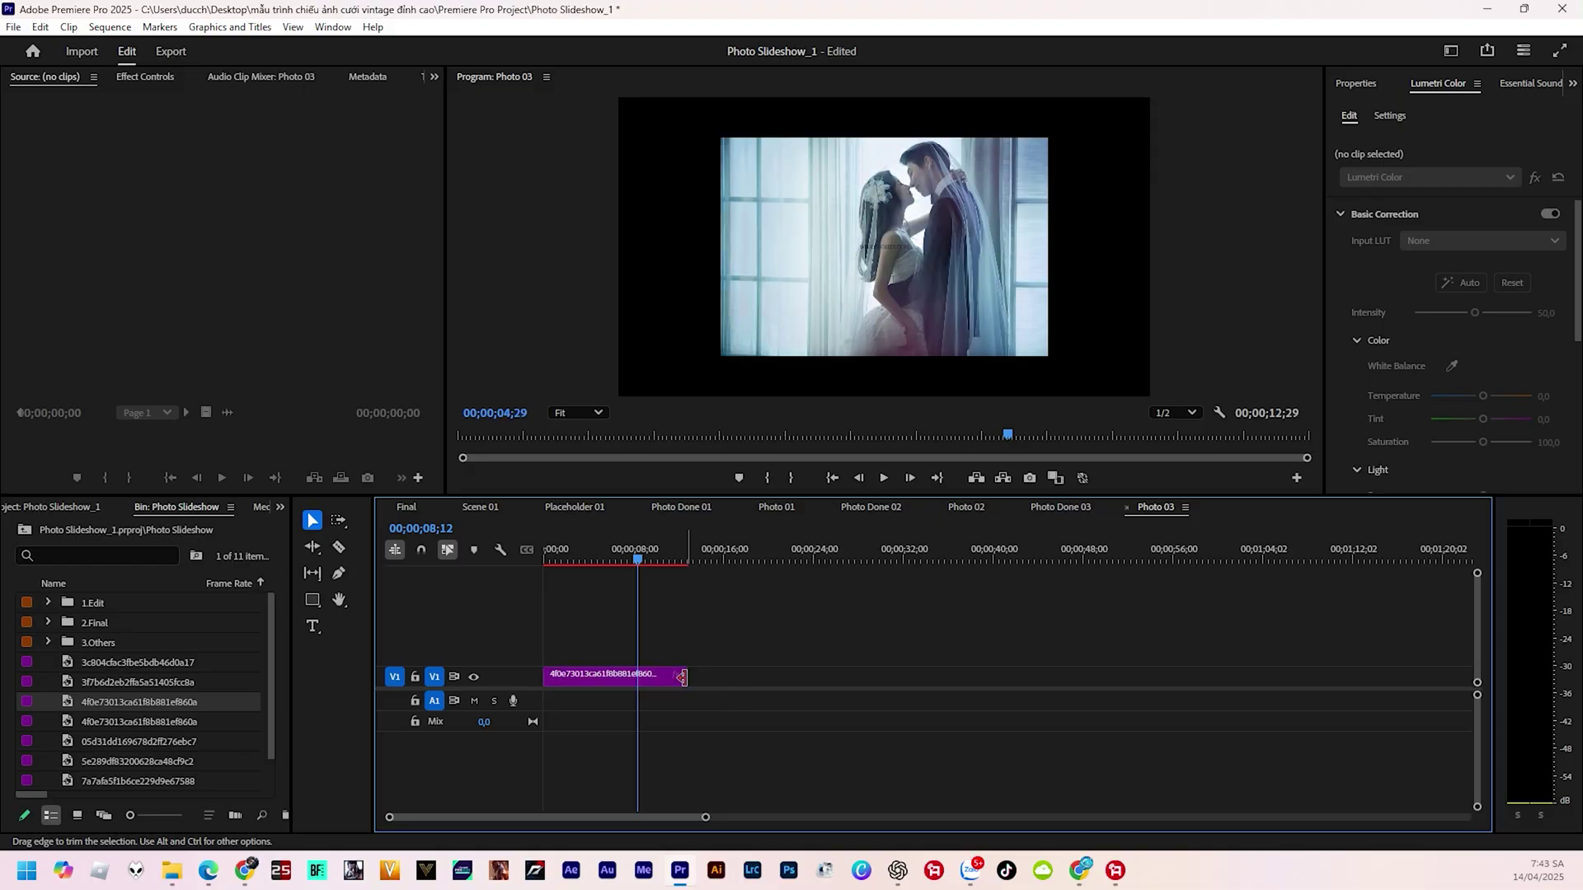
pyautogui.rightClick(651, 676)
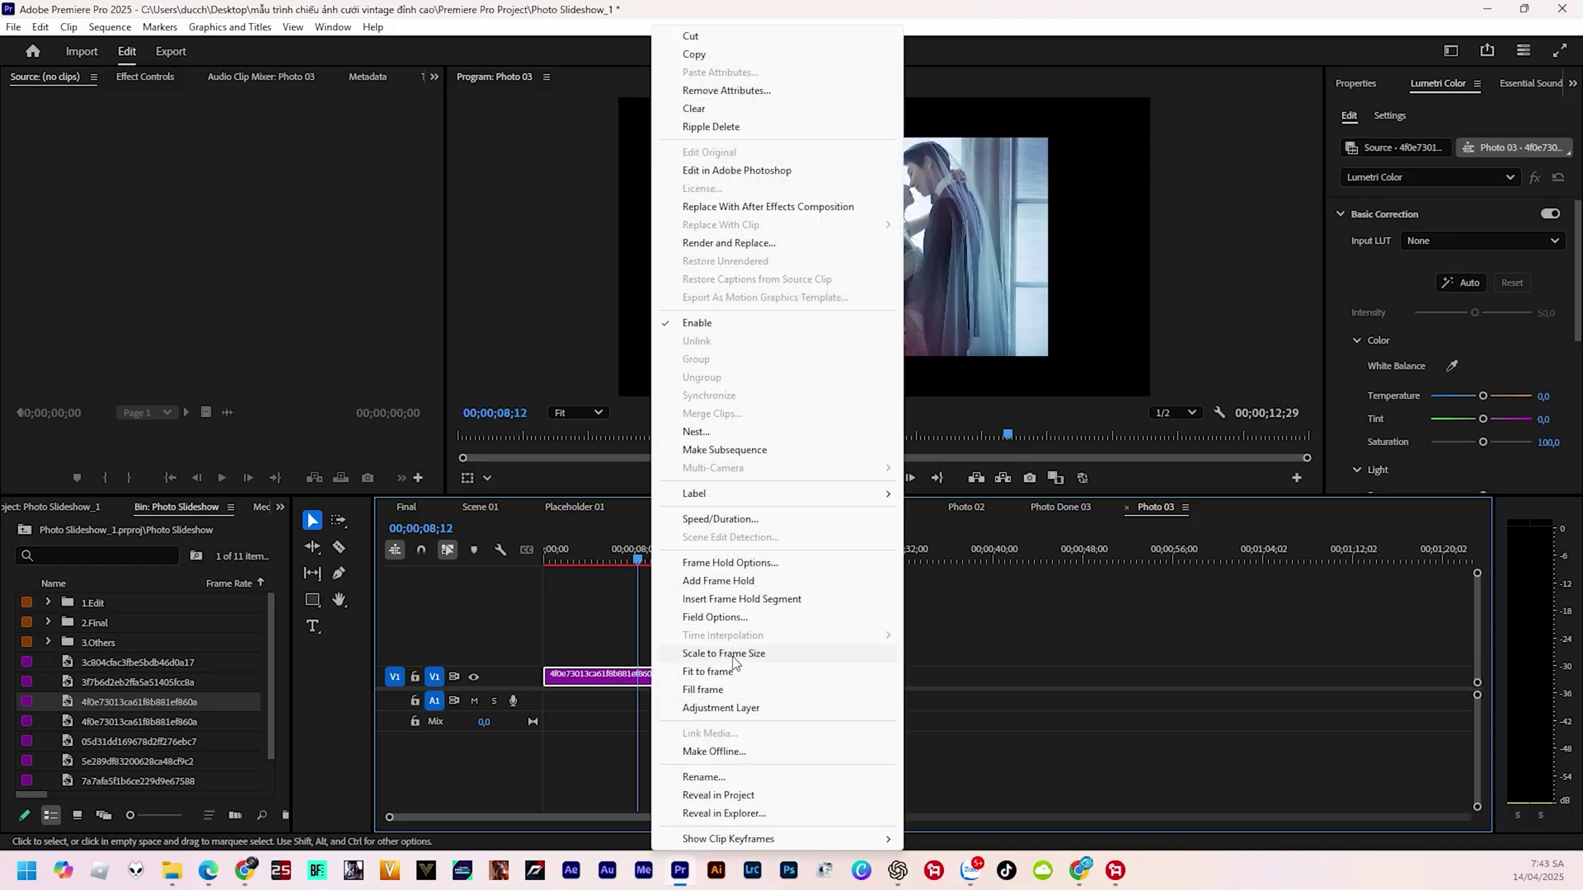
pyautogui.click(732, 656)
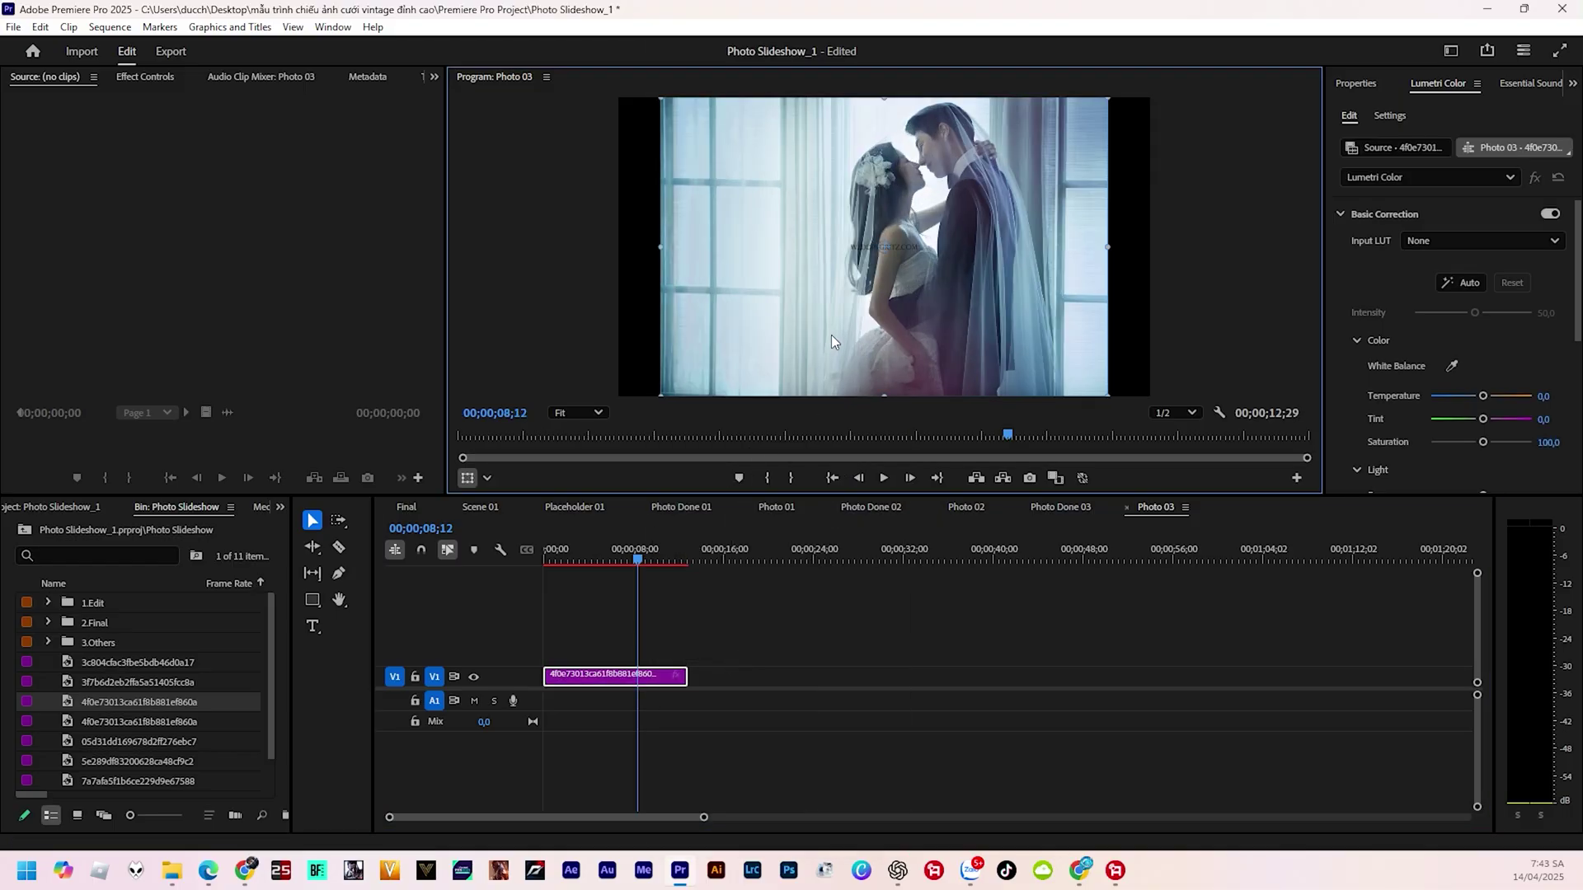
pyautogui.moveTo(1110, 246); pyautogui.dragTo(1157, 240)
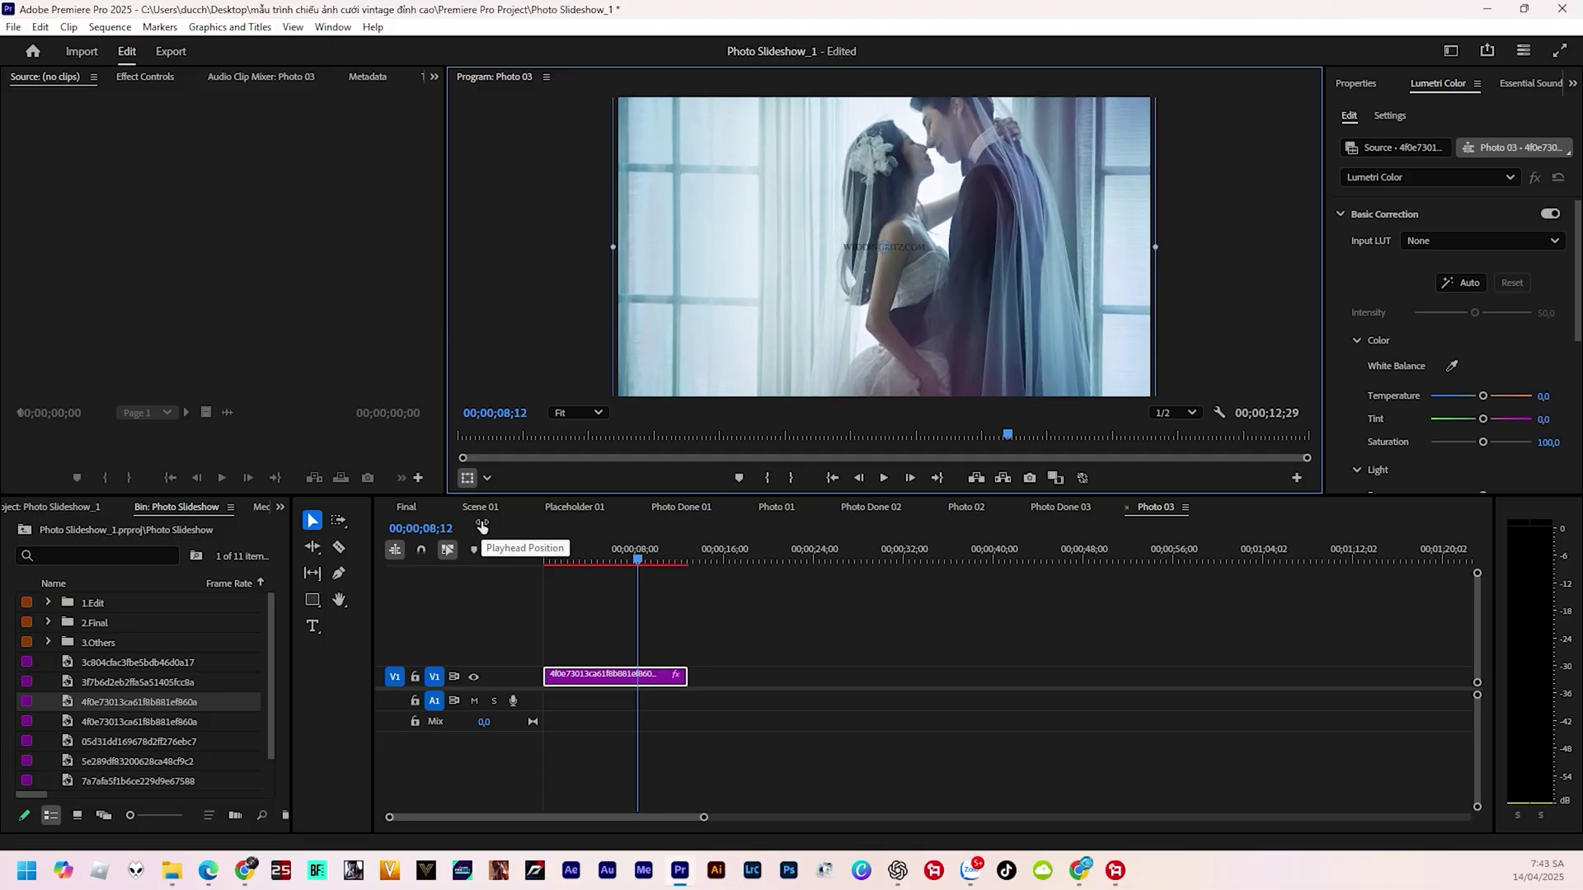
# From Placeholder 01, open Photo Done 04 and its empty nested Photo 04 sequence
pyautogui.click(561, 506)
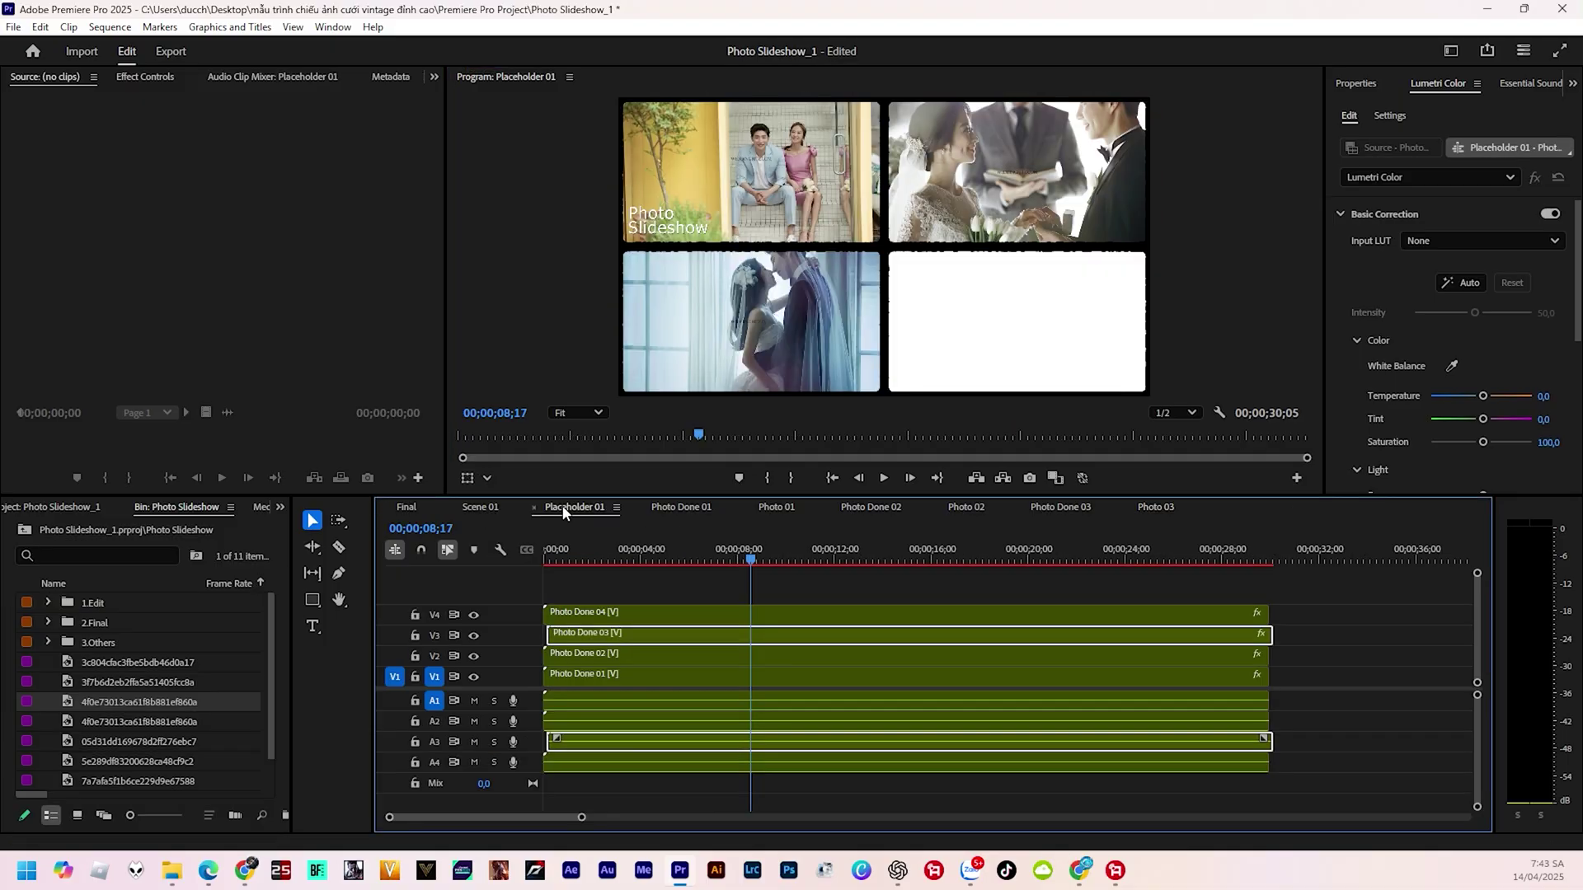
pyautogui.doubleClick(667, 617)
pyautogui.click(608, 654)
pyautogui.click(610, 680)
pyautogui.doubleClick(610, 681)
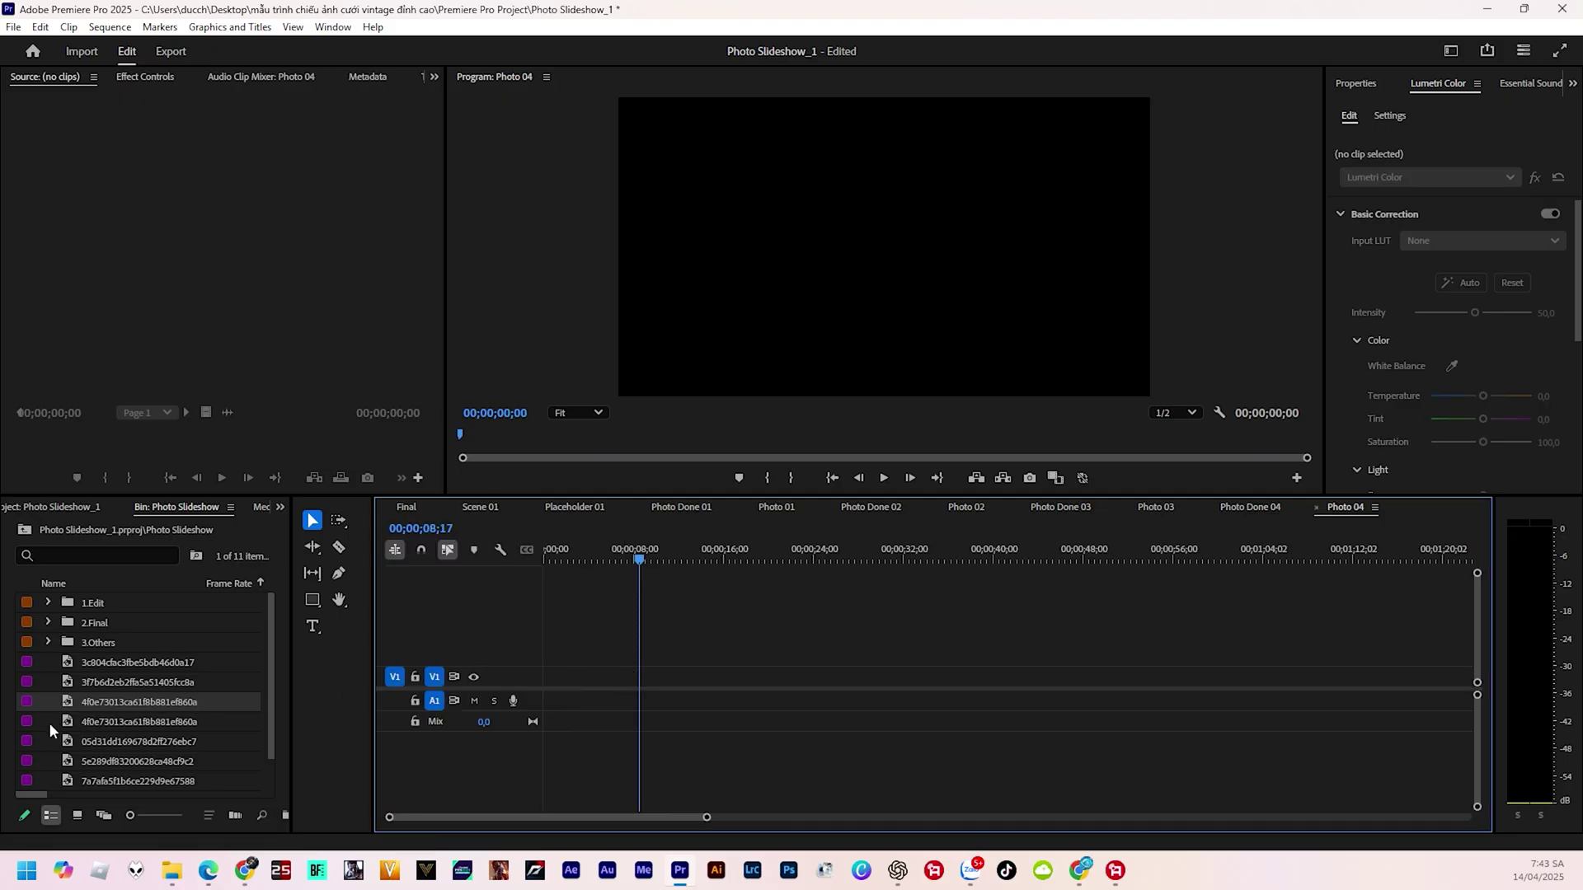
# Place the window photo in Photo 04 at full length, scaled and stretched to fill, then return to Final
pyautogui.moveTo(26, 720); pyautogui.dragTo(572, 680)
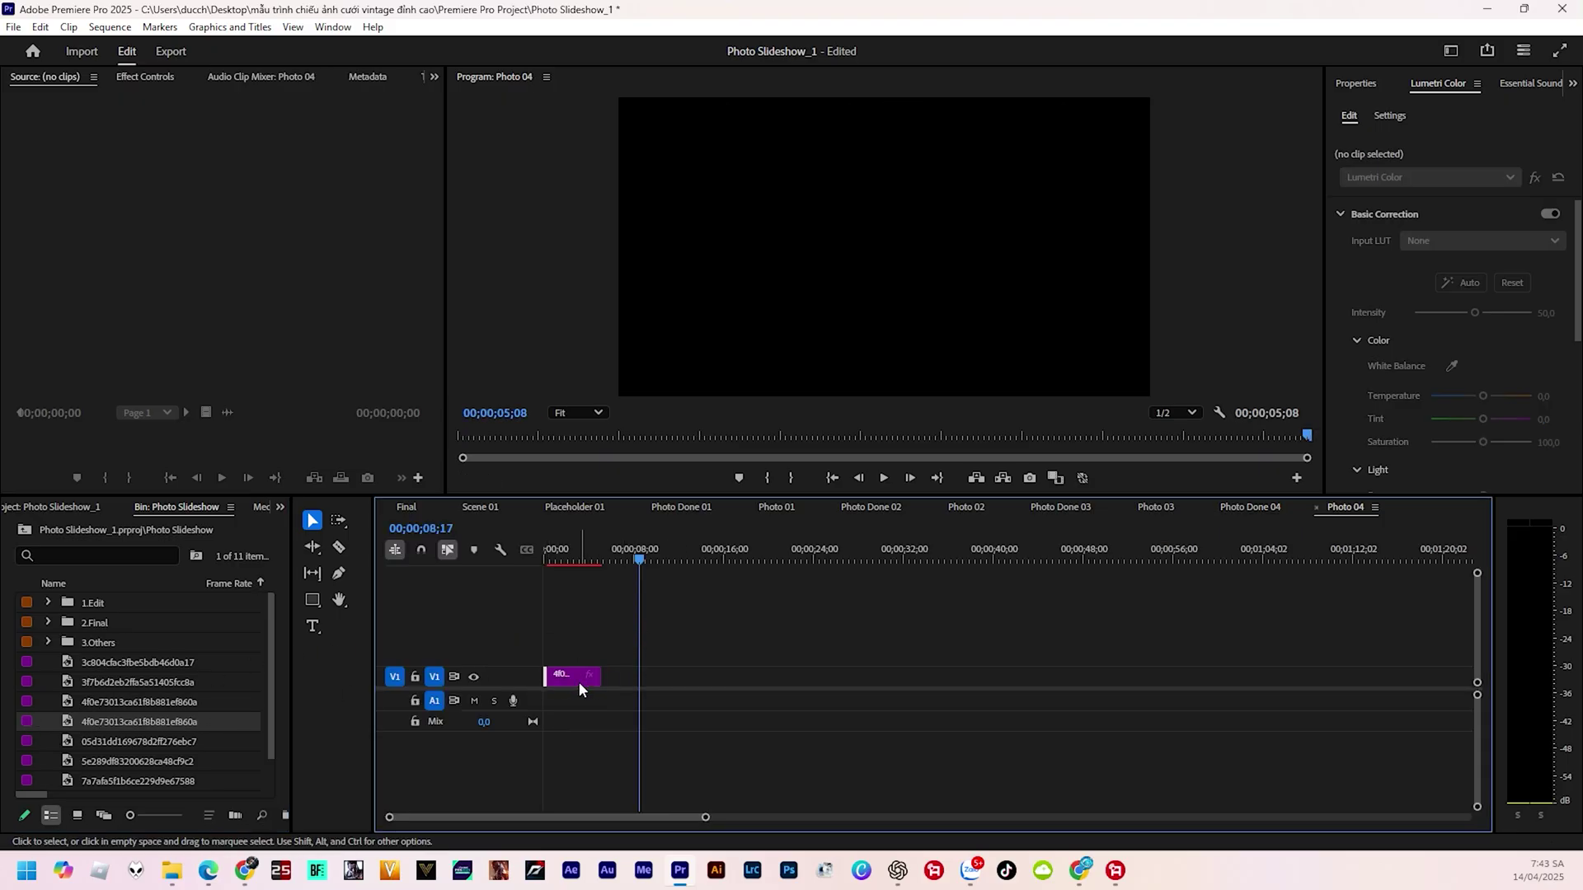
pyautogui.click(577, 677)
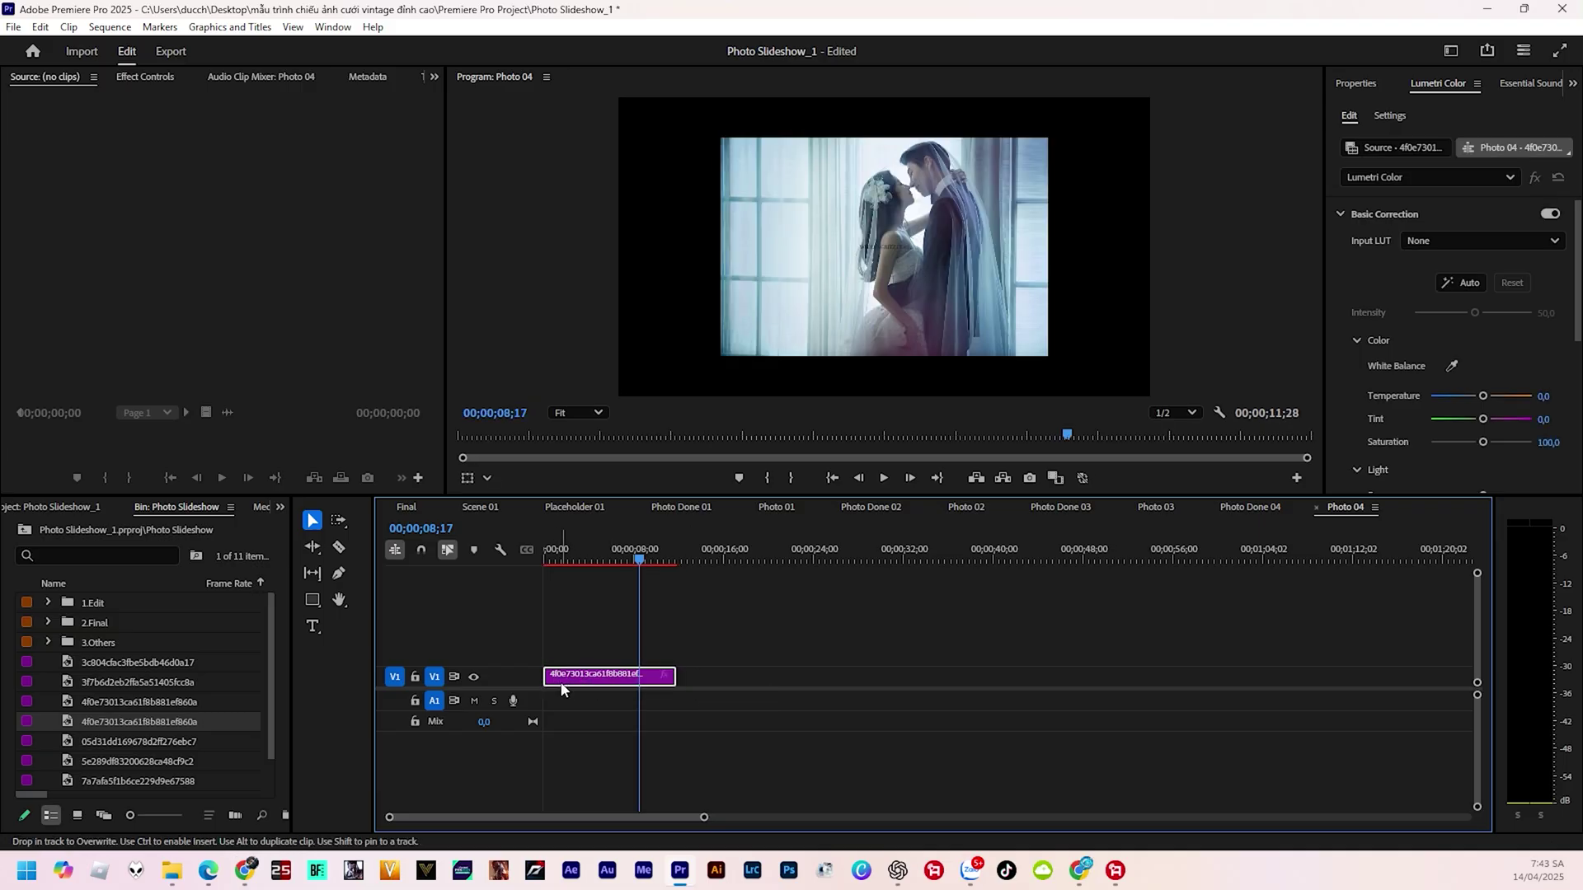
pyautogui.rightClick(635, 681)
pyautogui.click(699, 663)
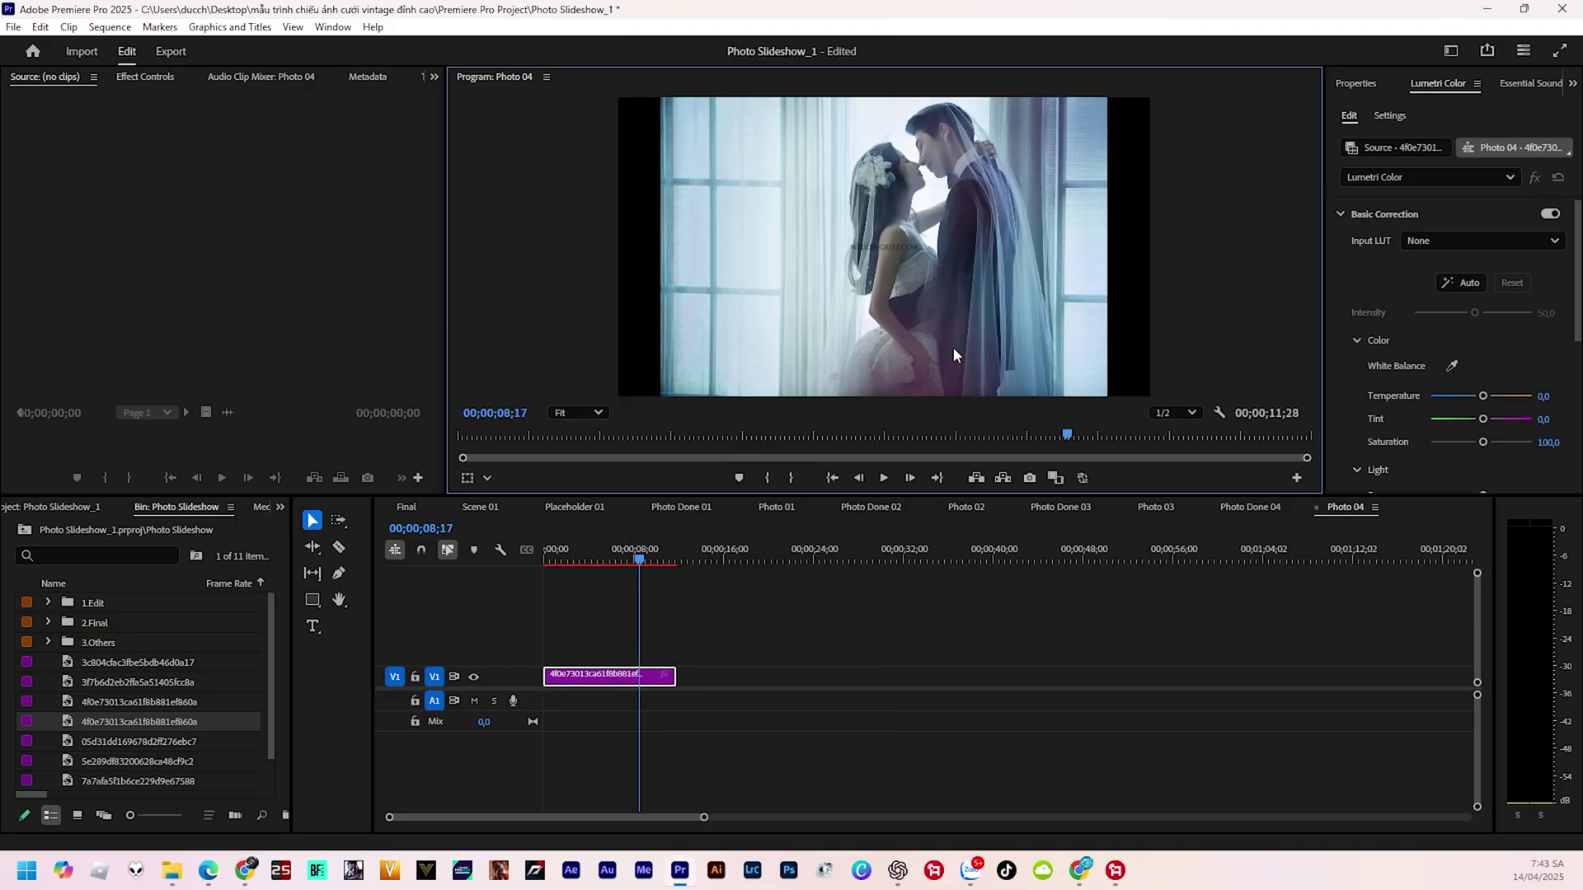
pyautogui.moveTo(1104, 251); pyautogui.dragTo(1158, 247)
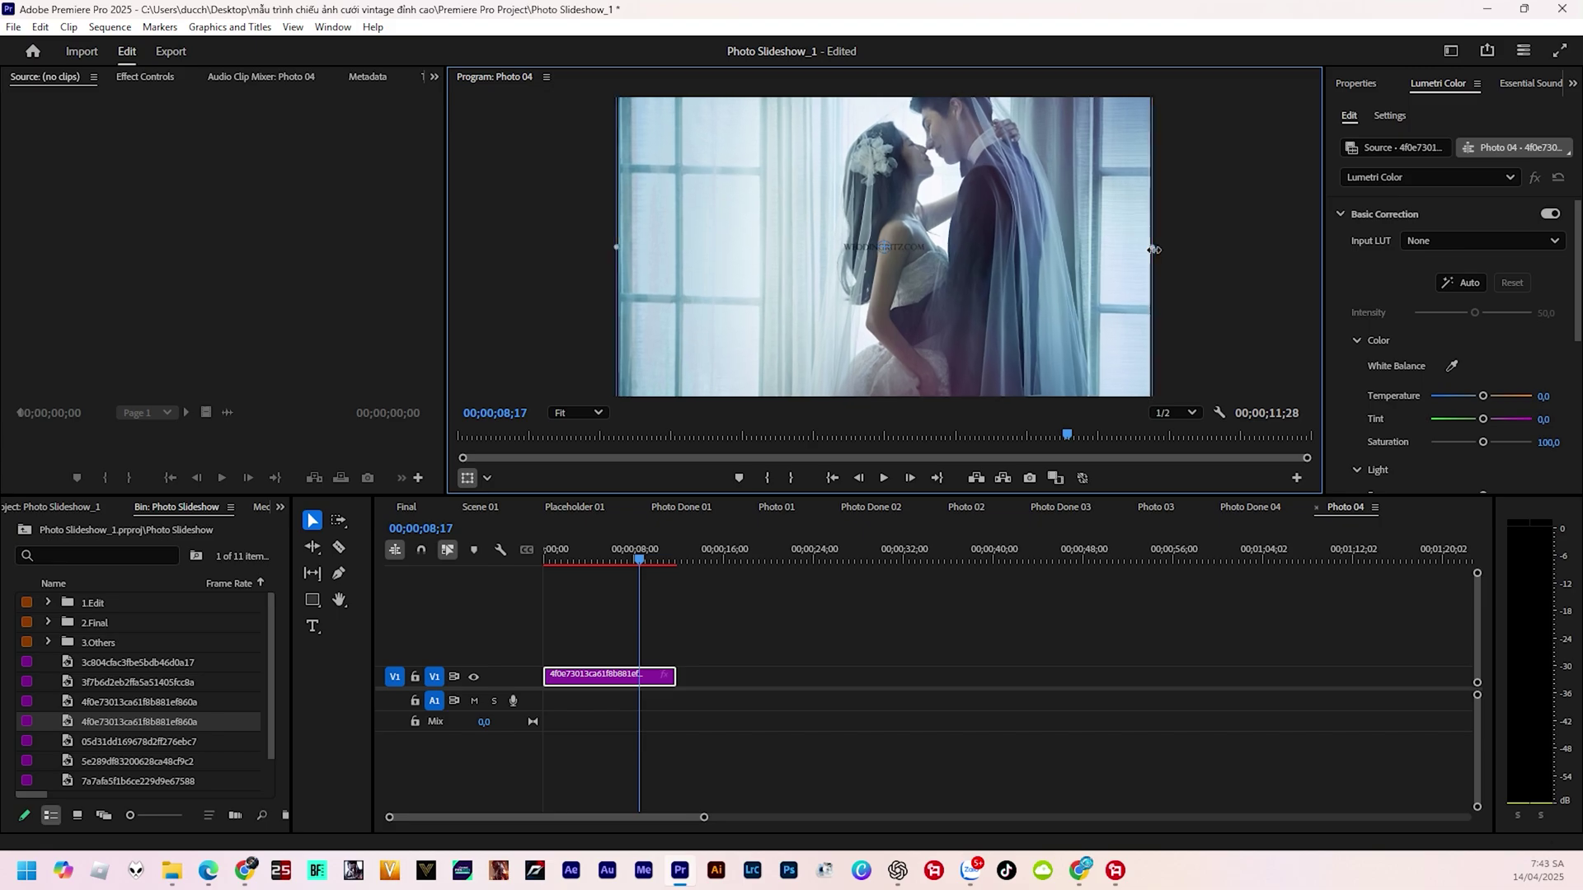
pyautogui.click(405, 509)
pyautogui.moveTo(598, 559); pyautogui.dragTo(558, 561)
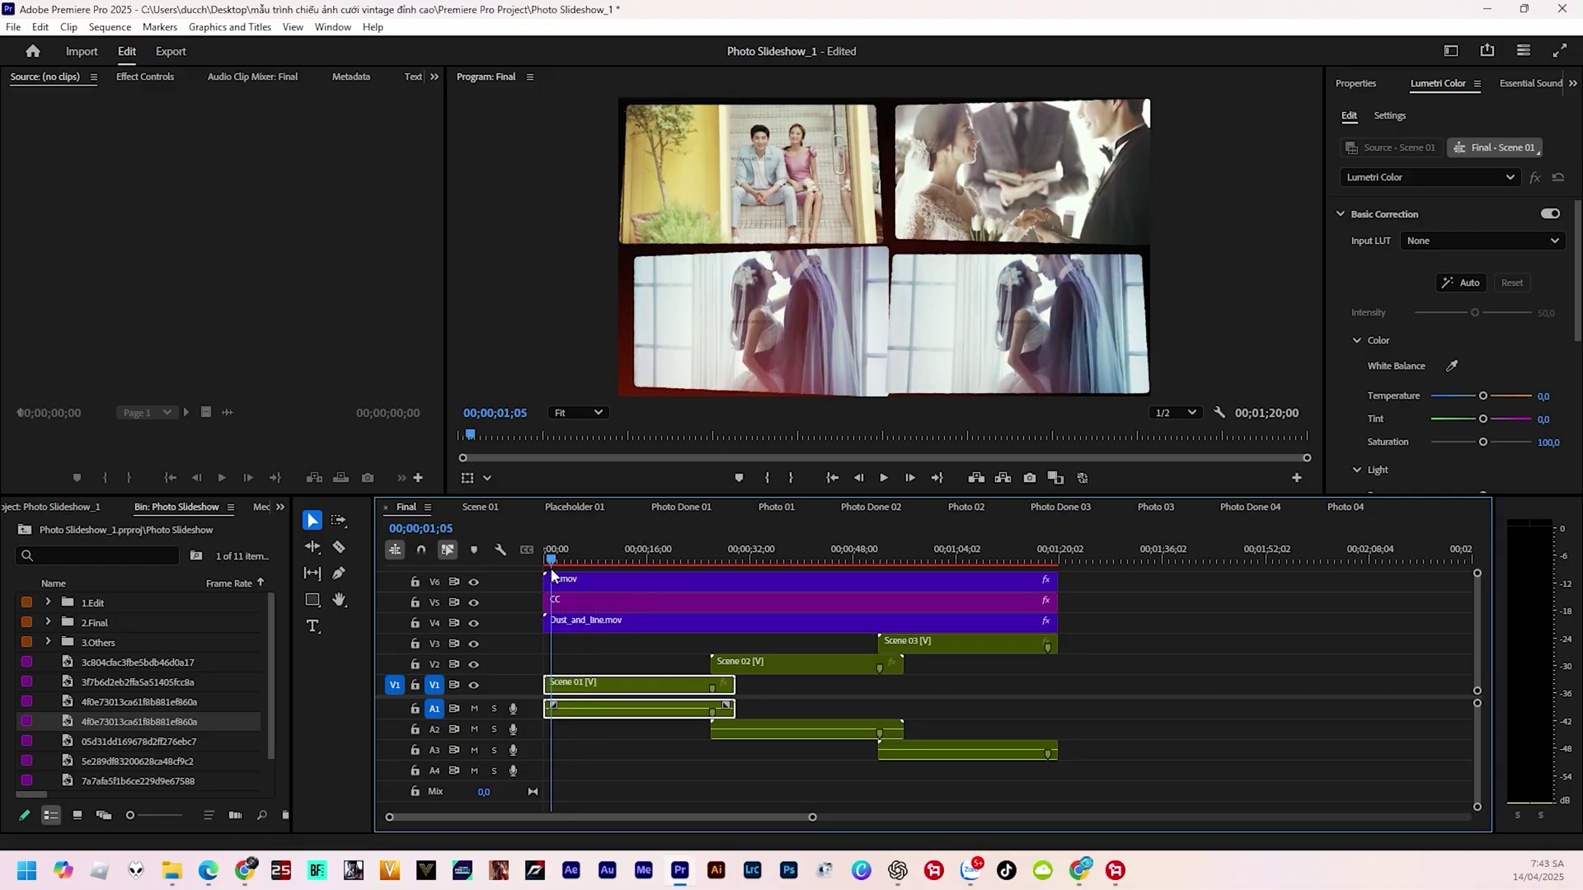
# Play back the Final slideshow from the start, then reopen the Photo 03 and Photo 04 sequences from the bin
pyautogui.moveTo(558, 570); pyautogui.dragTo(545, 560)
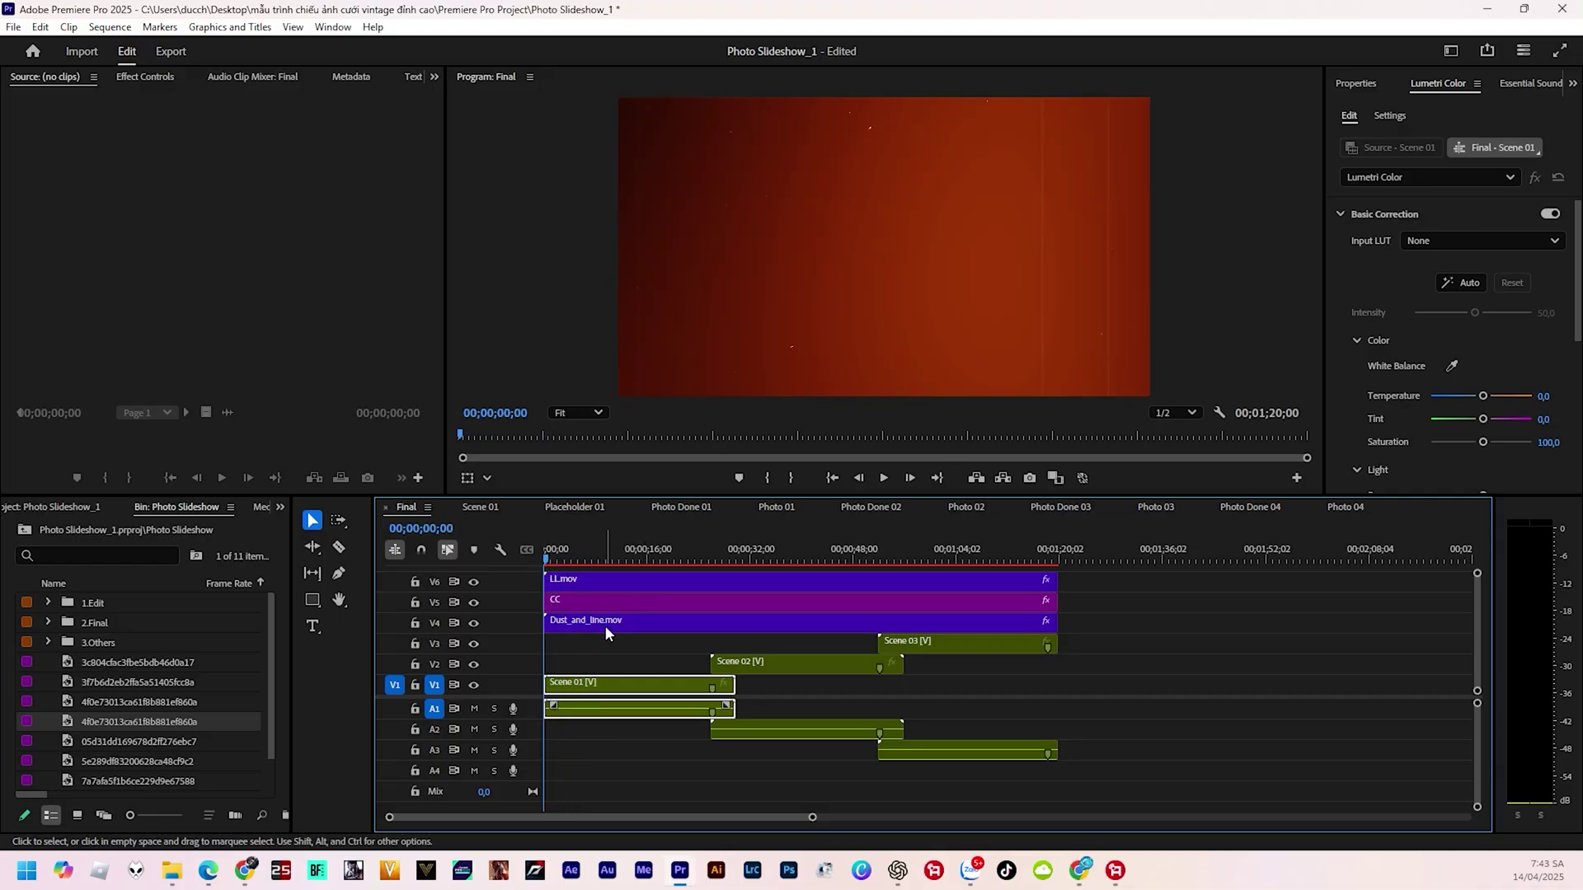
pyautogui.press('space')
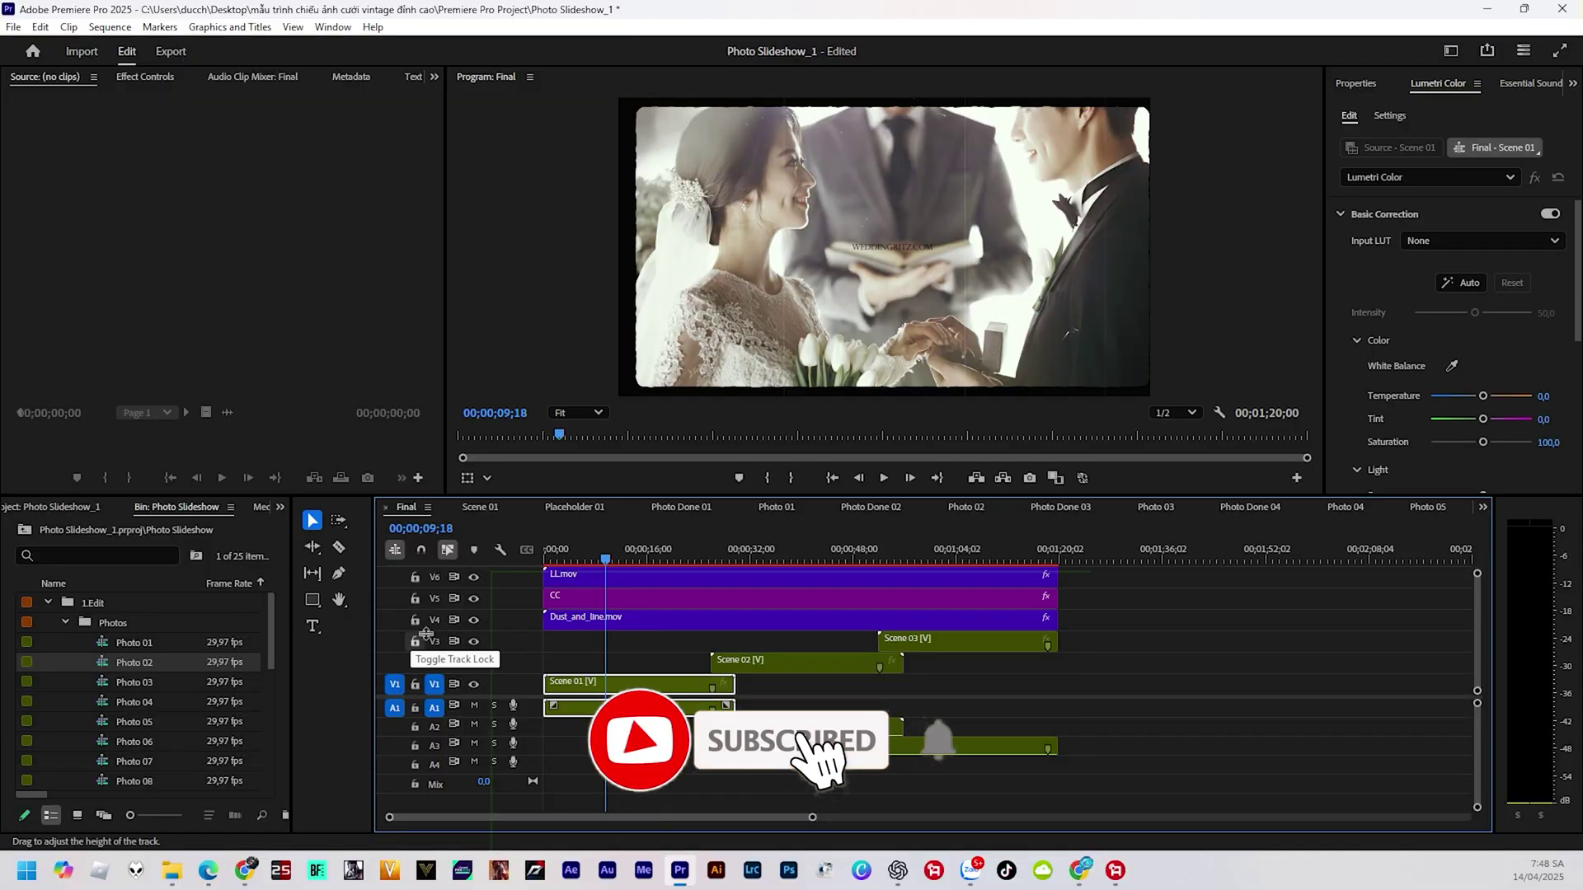
pyautogui.click(28, 680)
pyautogui.doubleClick(28, 679)
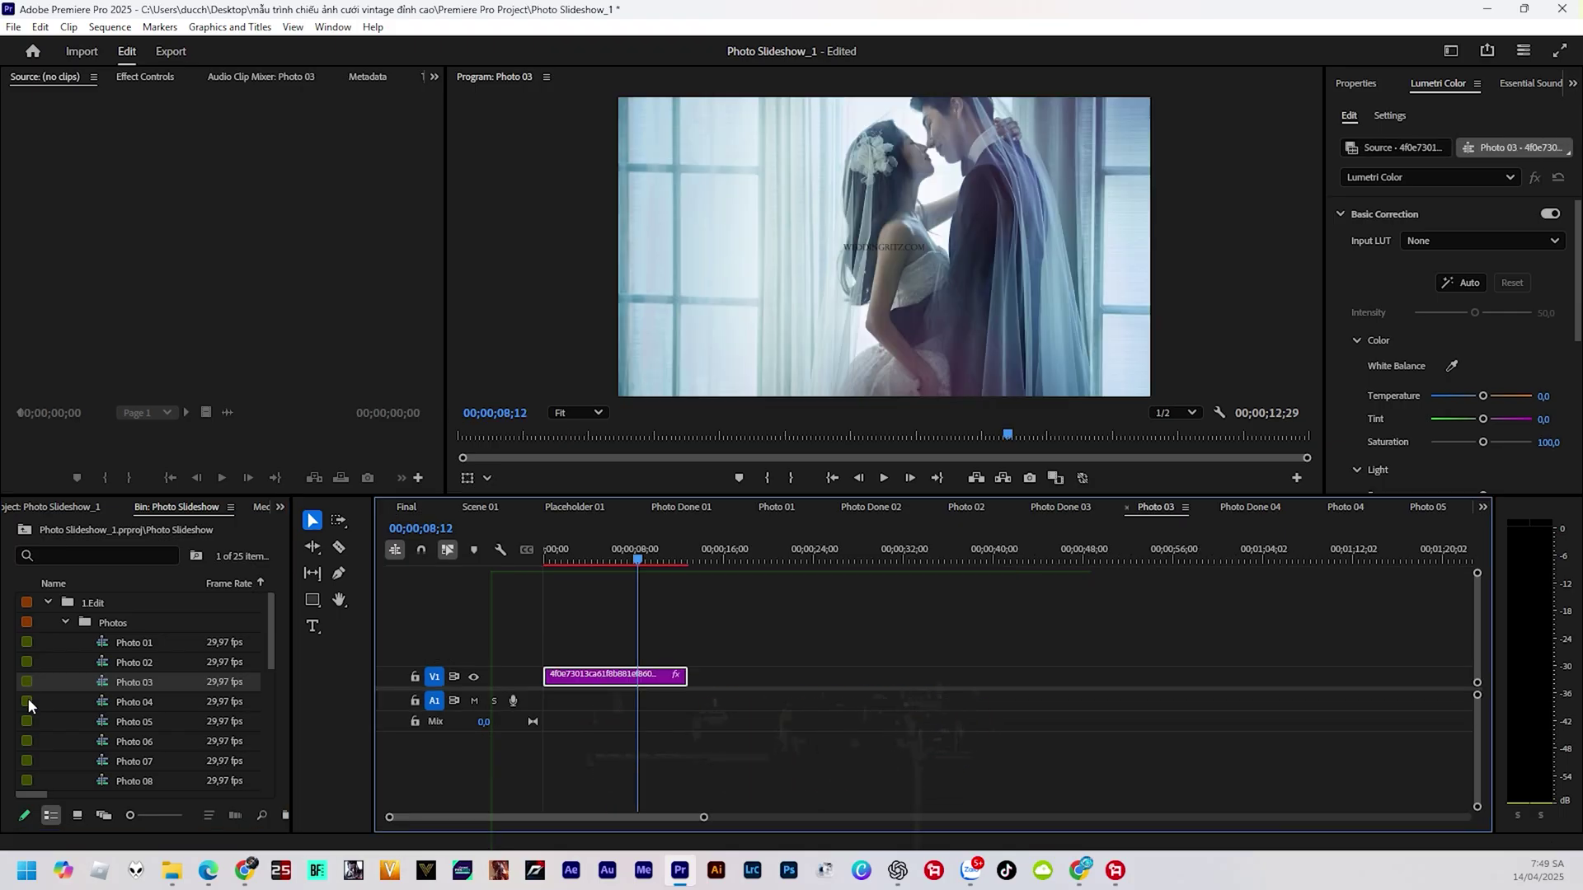
pyautogui.doubleClick(29, 703)
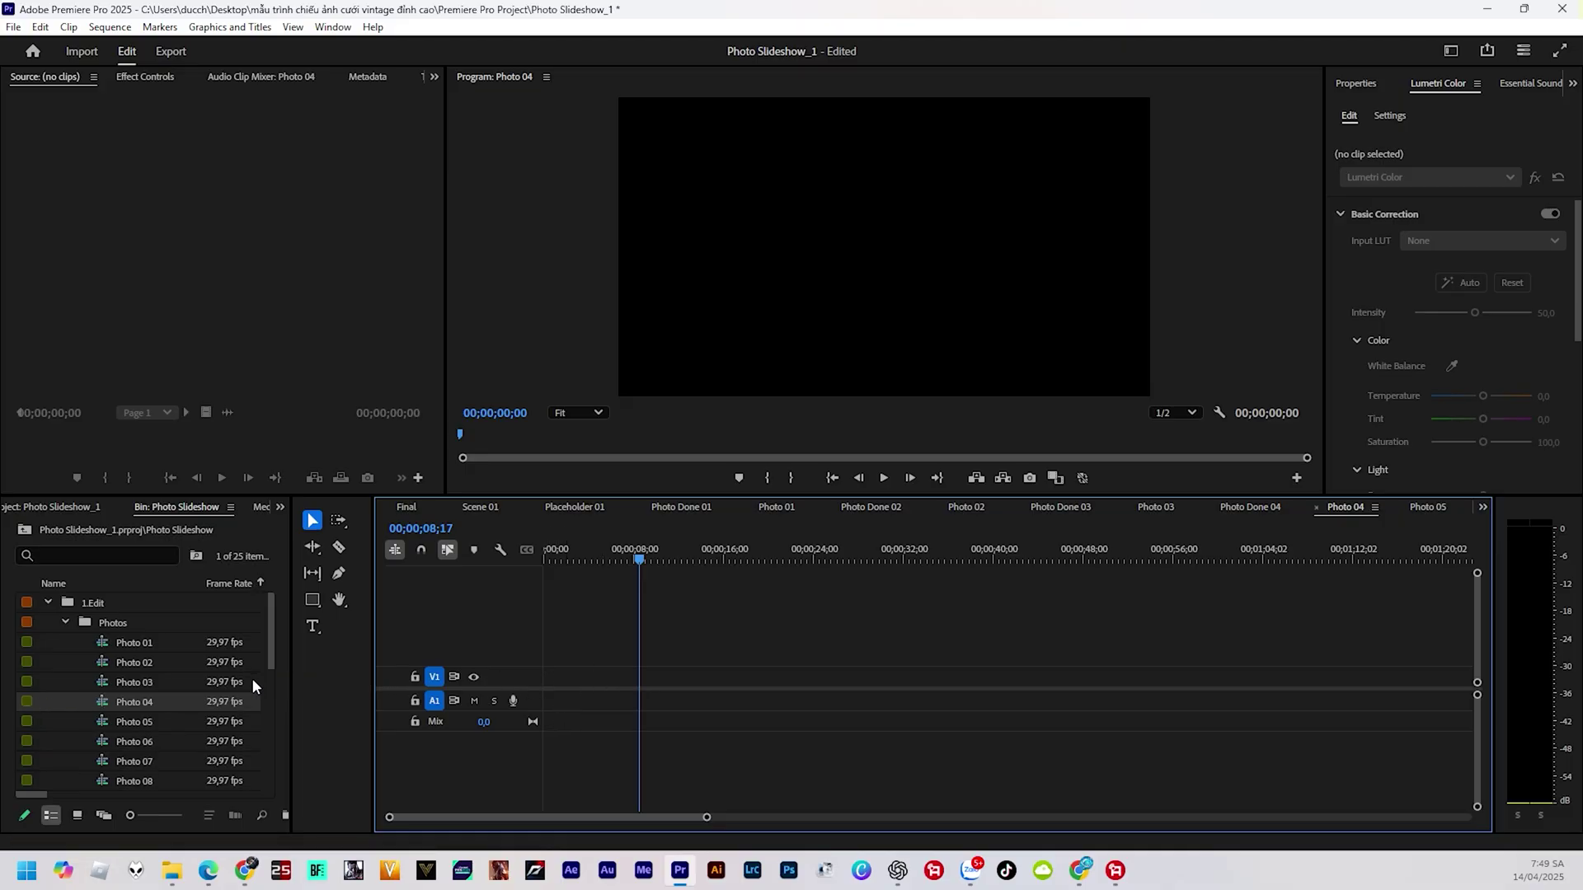
# Put the smiling bride portrait into Photo 04, scale it to frame, enlarge it to full width and raise it
pyautogui.scroll(-3, 230, 683)
pyautogui.scroll(-4, 214, 685)
pyautogui.scroll(-3, 210, 684)
pyautogui.scroll(-3, 165, 701)
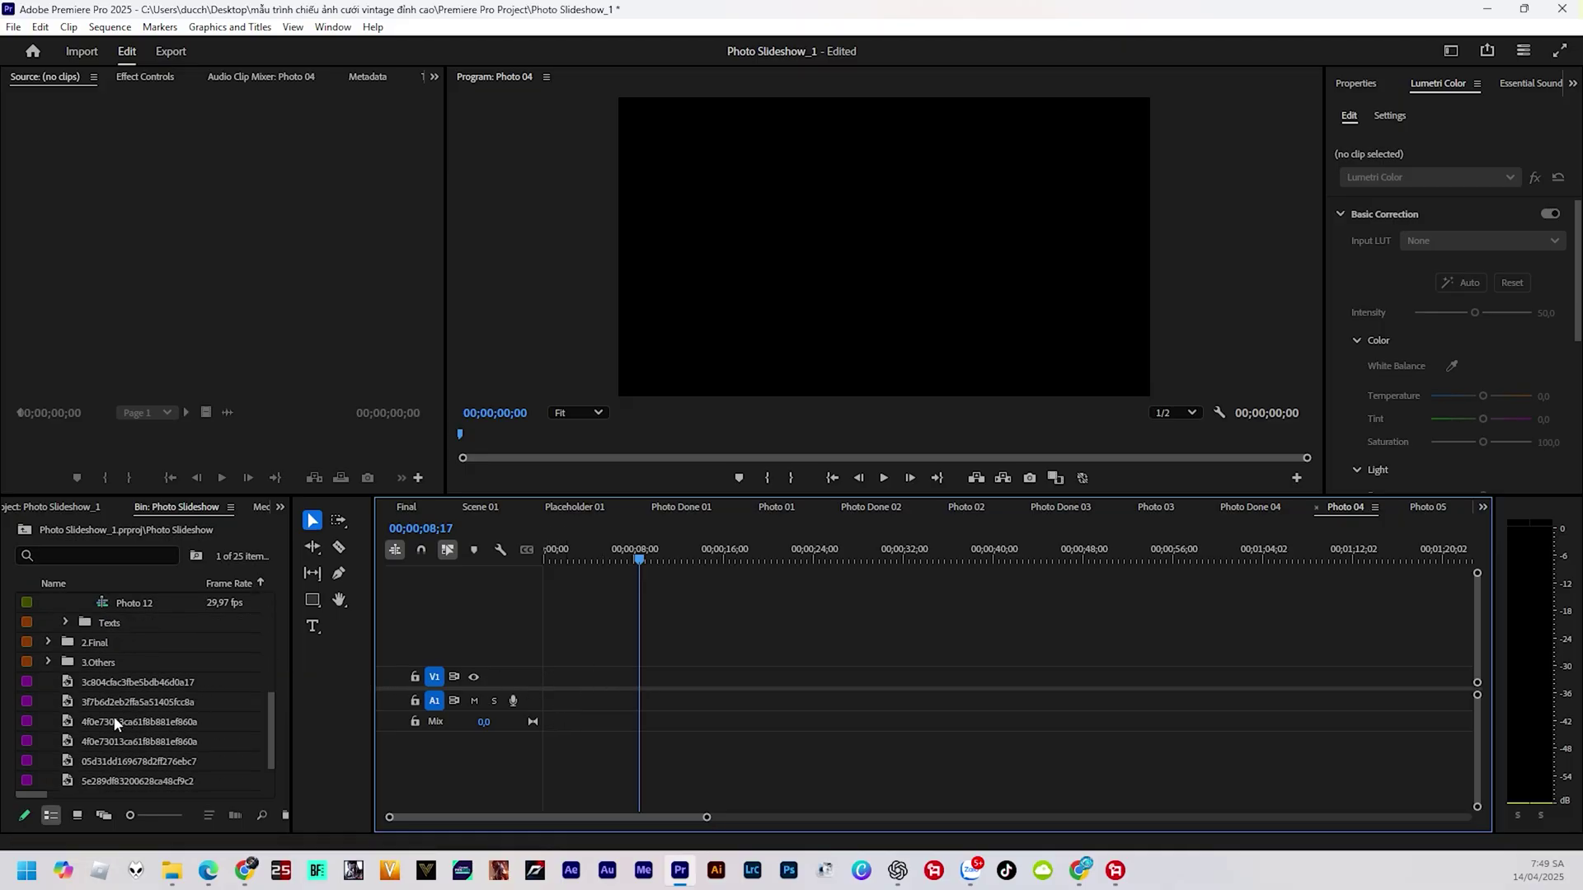
pyautogui.moveTo(27, 757); pyautogui.dragTo(589, 679)
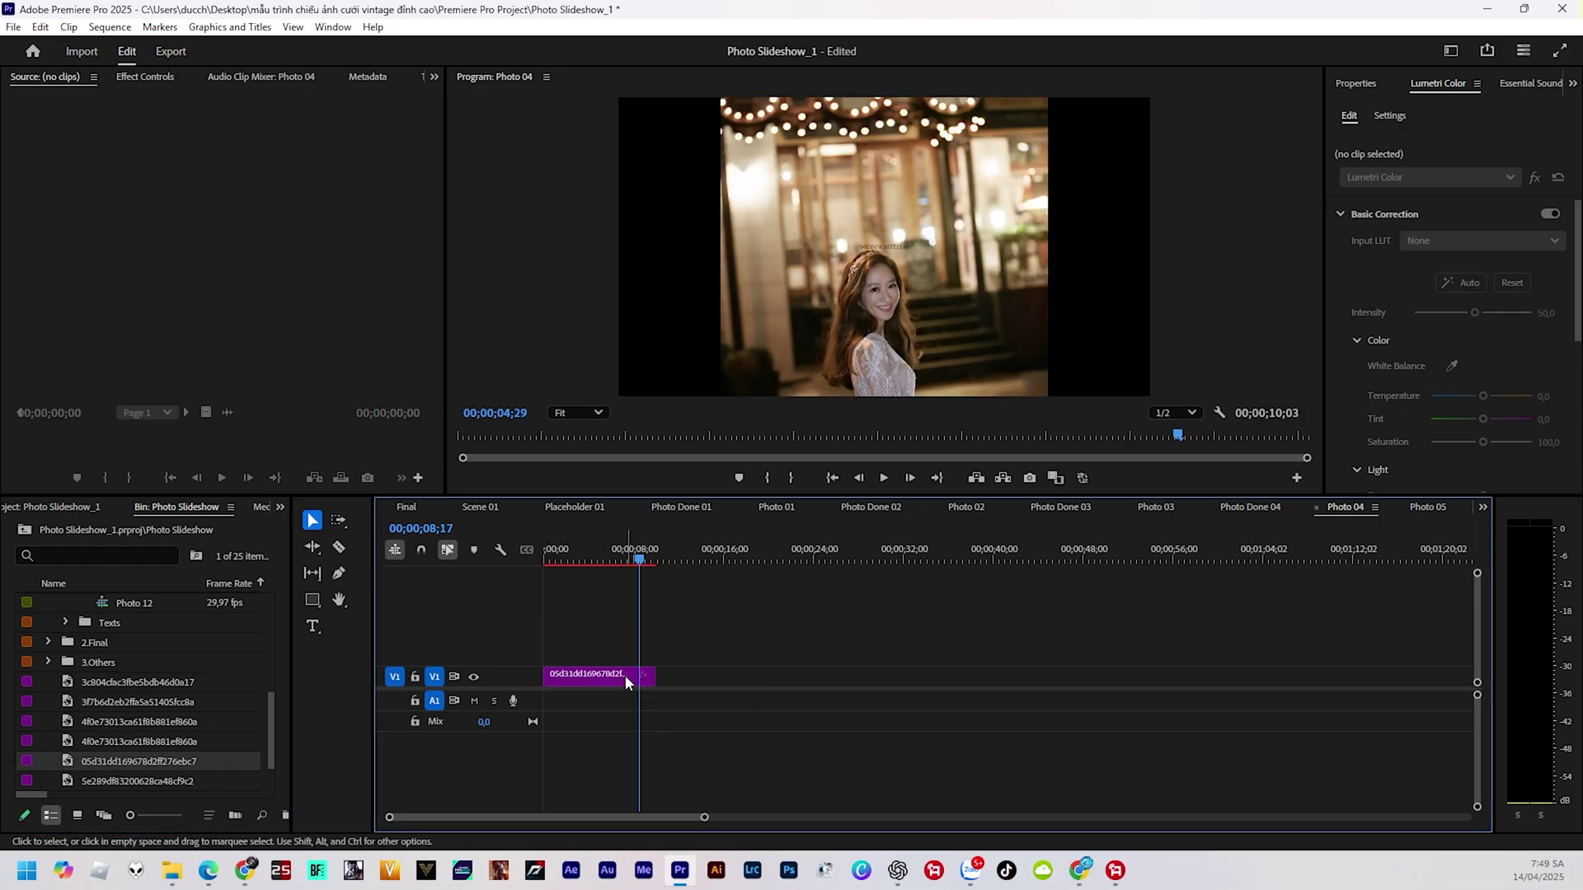
pyautogui.rightClick(625, 676)
pyautogui.click(701, 652)
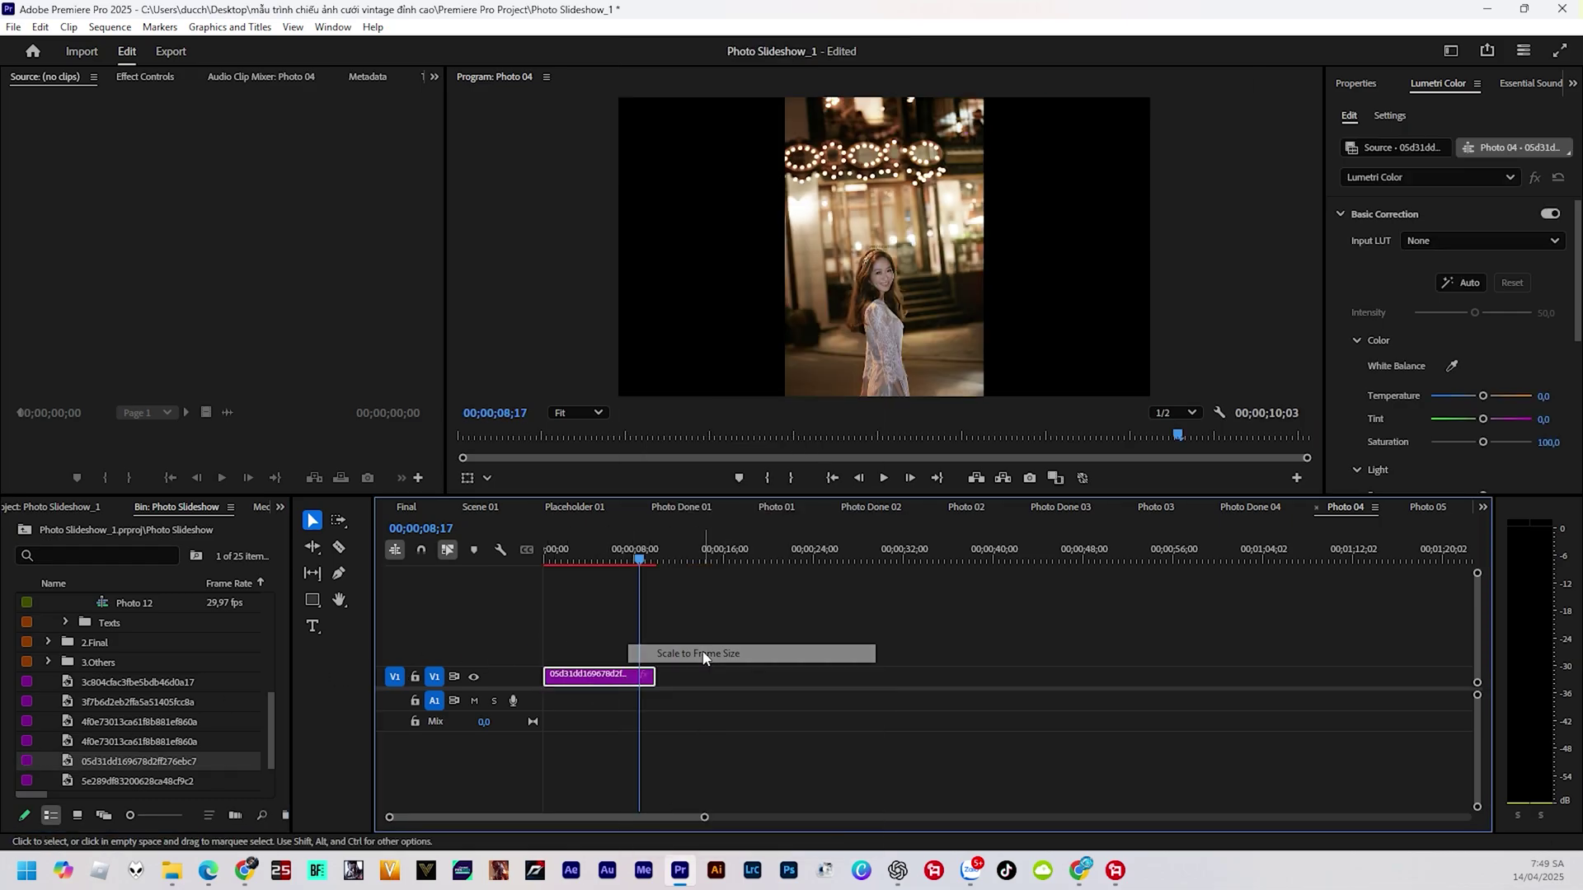
pyautogui.click(890, 315)
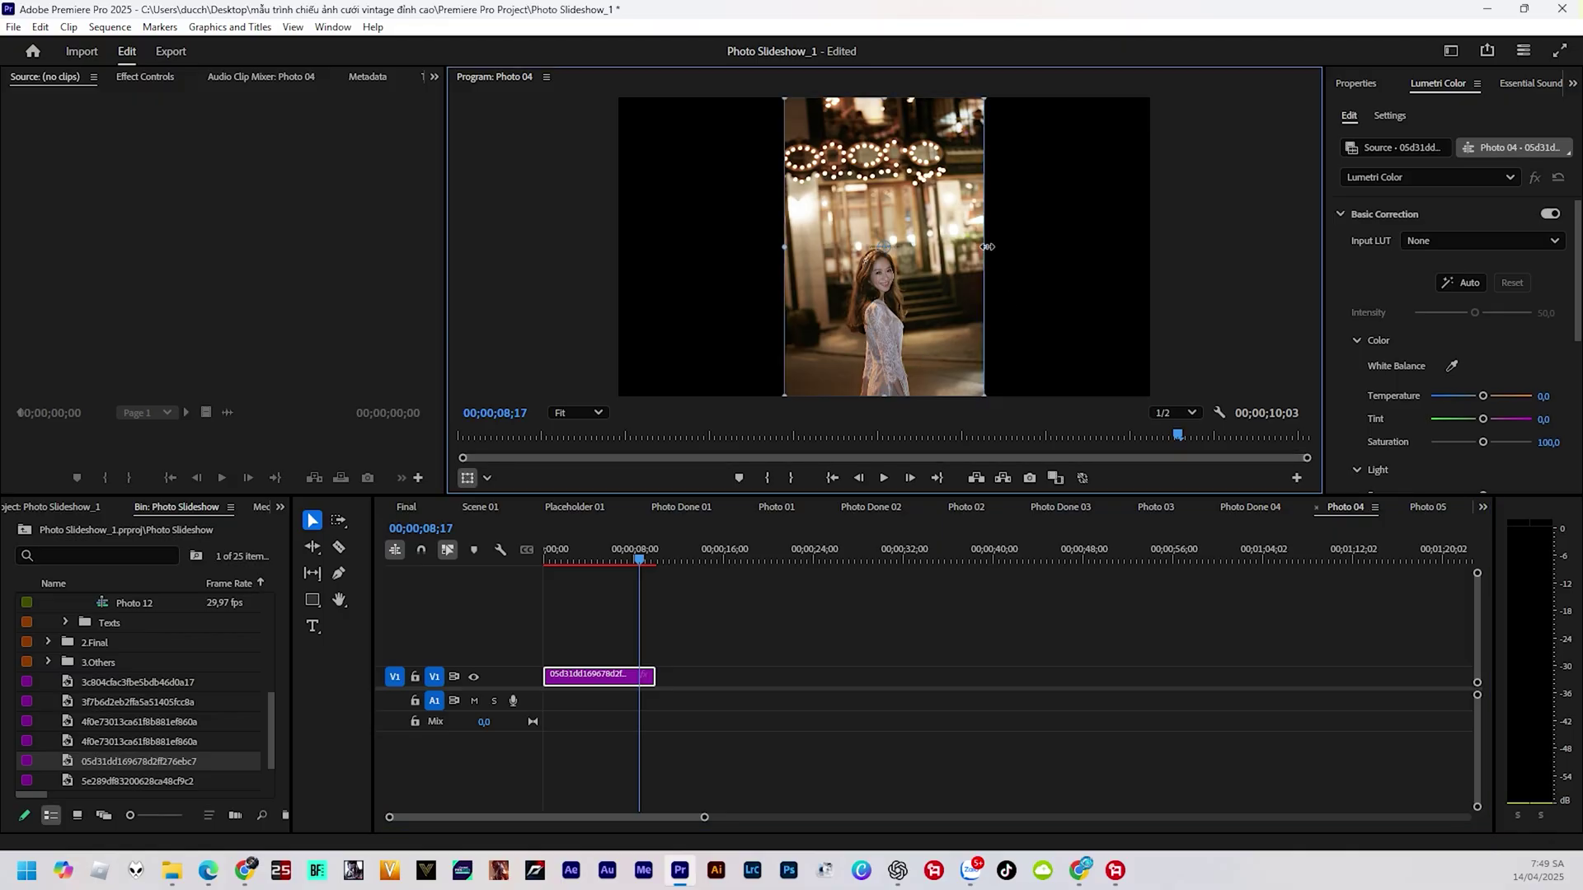
pyautogui.moveTo(987, 247); pyautogui.dragTo(1154, 247)
pyautogui.moveTo(1048, 281); pyautogui.dragTo(1049, 181)
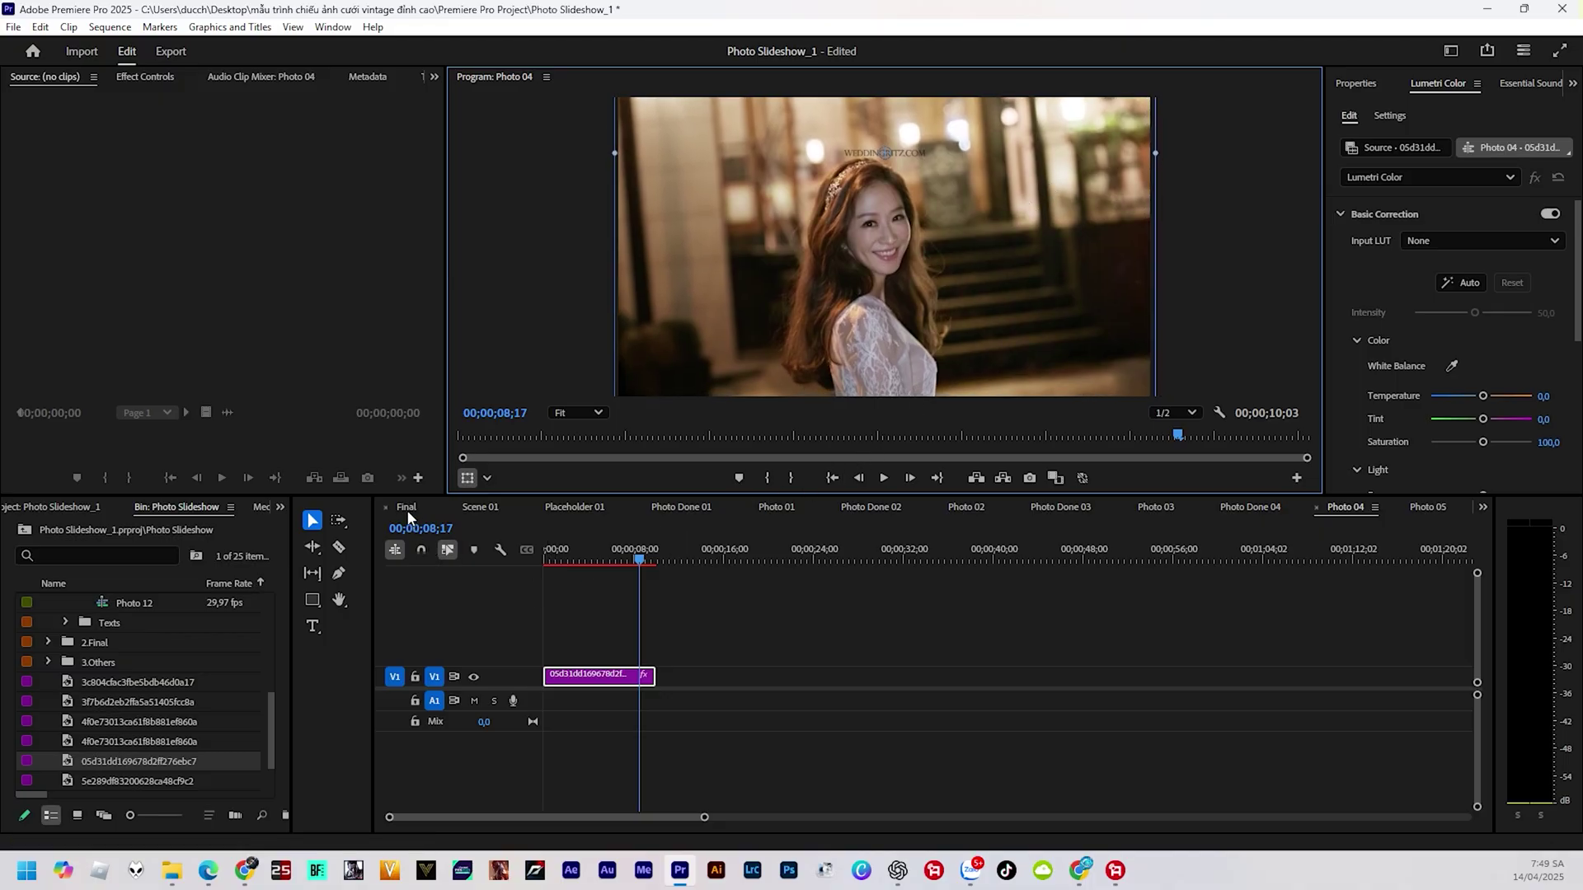
# Review the Photo 04 result and open the empty Photo 05 sequence from the bin
pyautogui.moveTo(636, 560); pyautogui.dragTo(572, 564)
pyautogui.scroll(5, 165, 719)
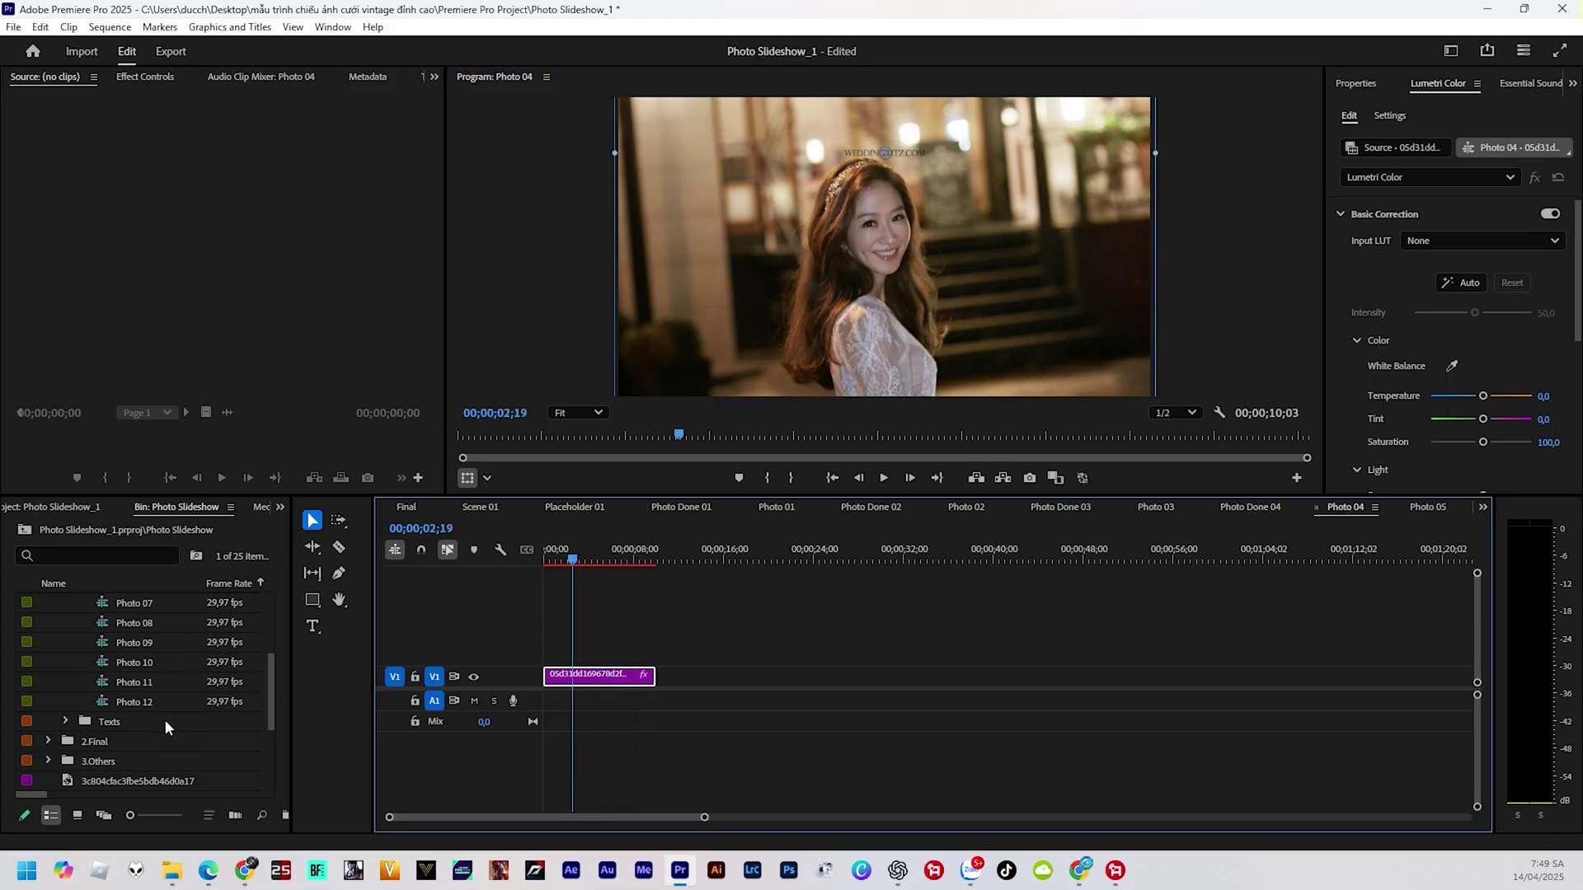
pyautogui.doubleClick(25, 677)
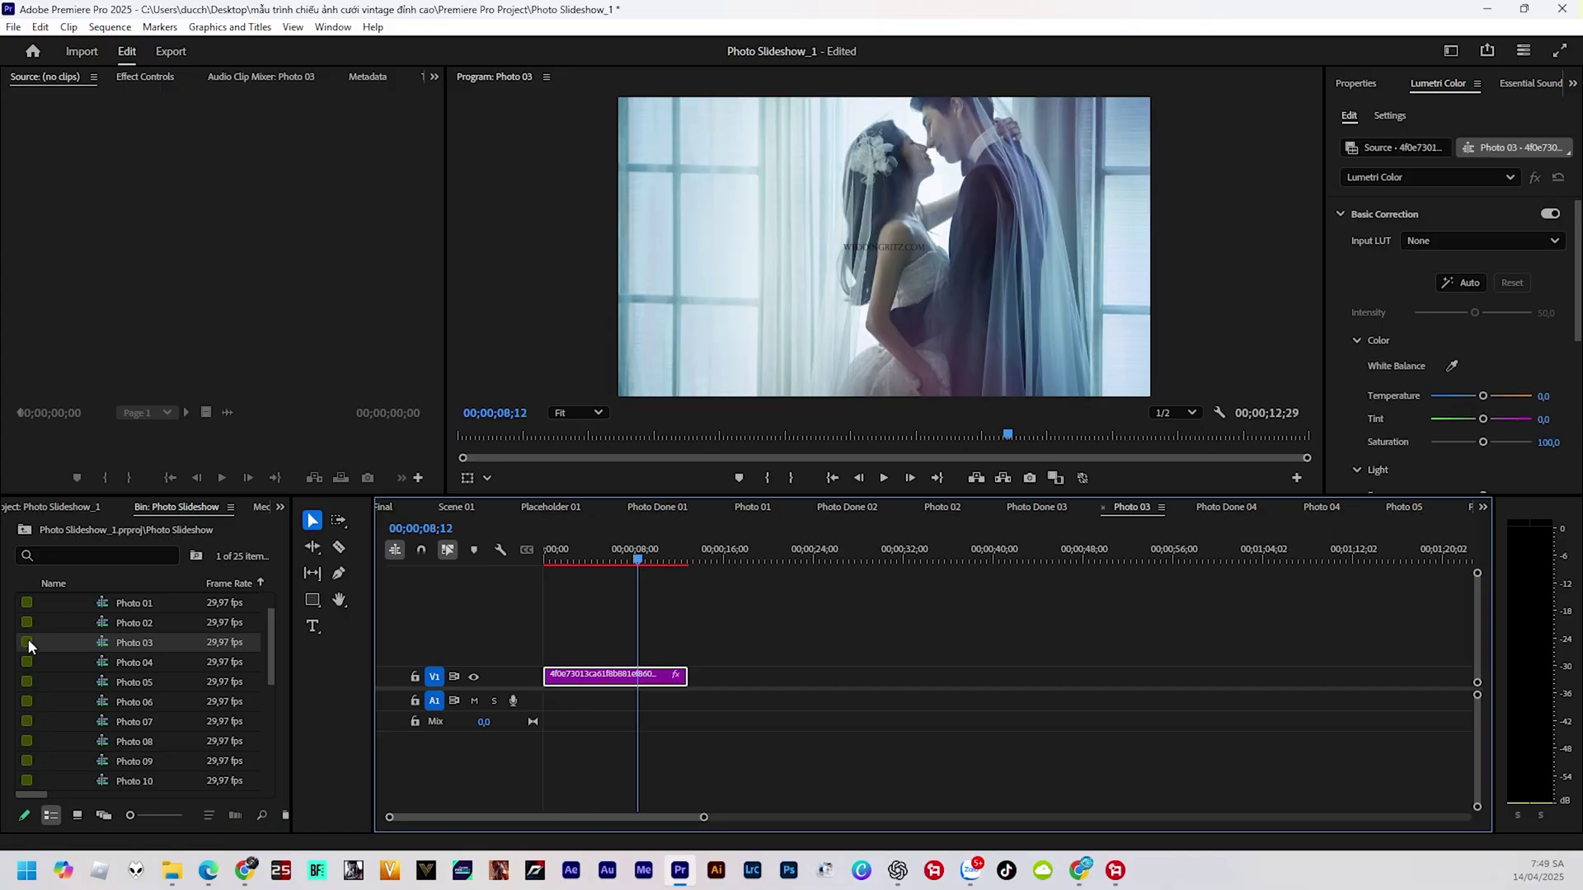
pyautogui.doubleClick(28, 663)
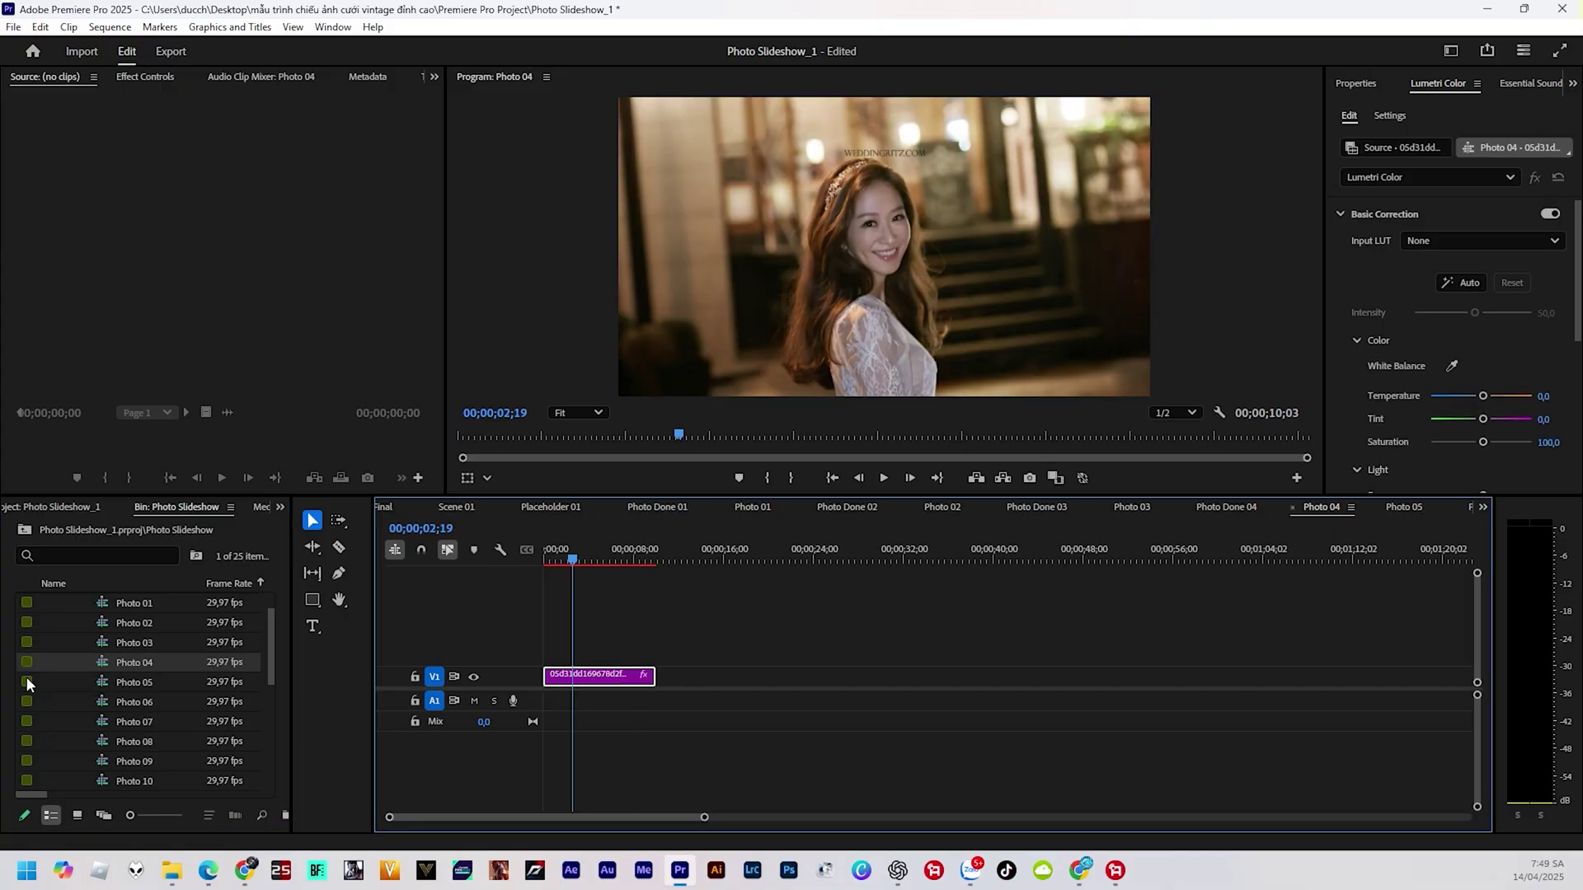
pyautogui.doubleClick(27, 676)
pyautogui.scroll(-5, 112, 684)
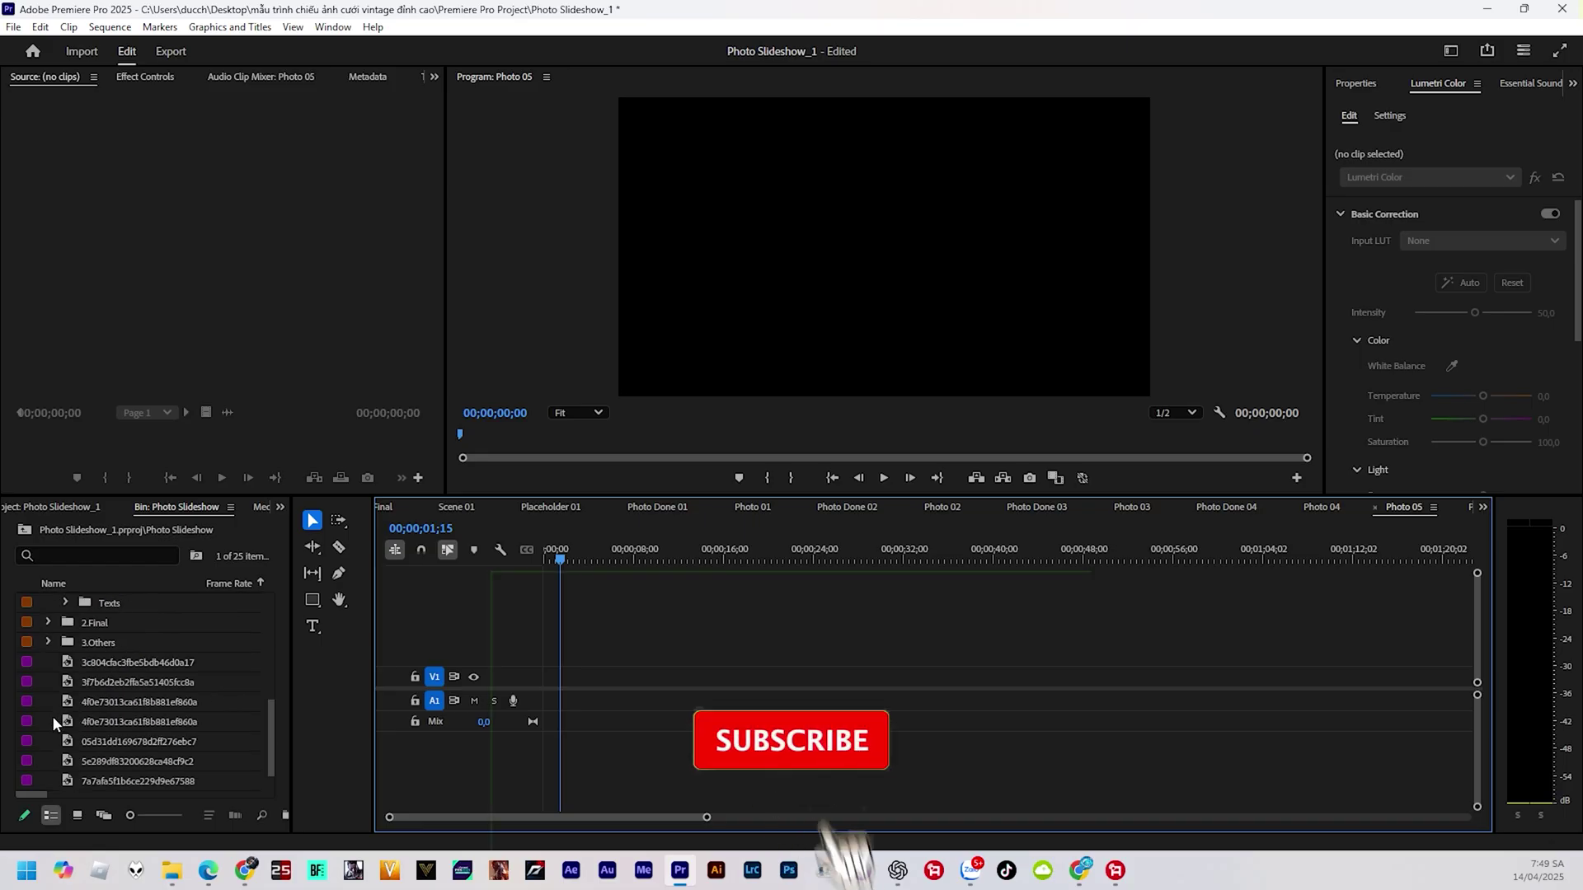
# Place the embracing couple photo in Photo 05, scale it to frame size and stretch it to full width
pyautogui.moveTo(26, 758); pyautogui.dragTo(564, 680)
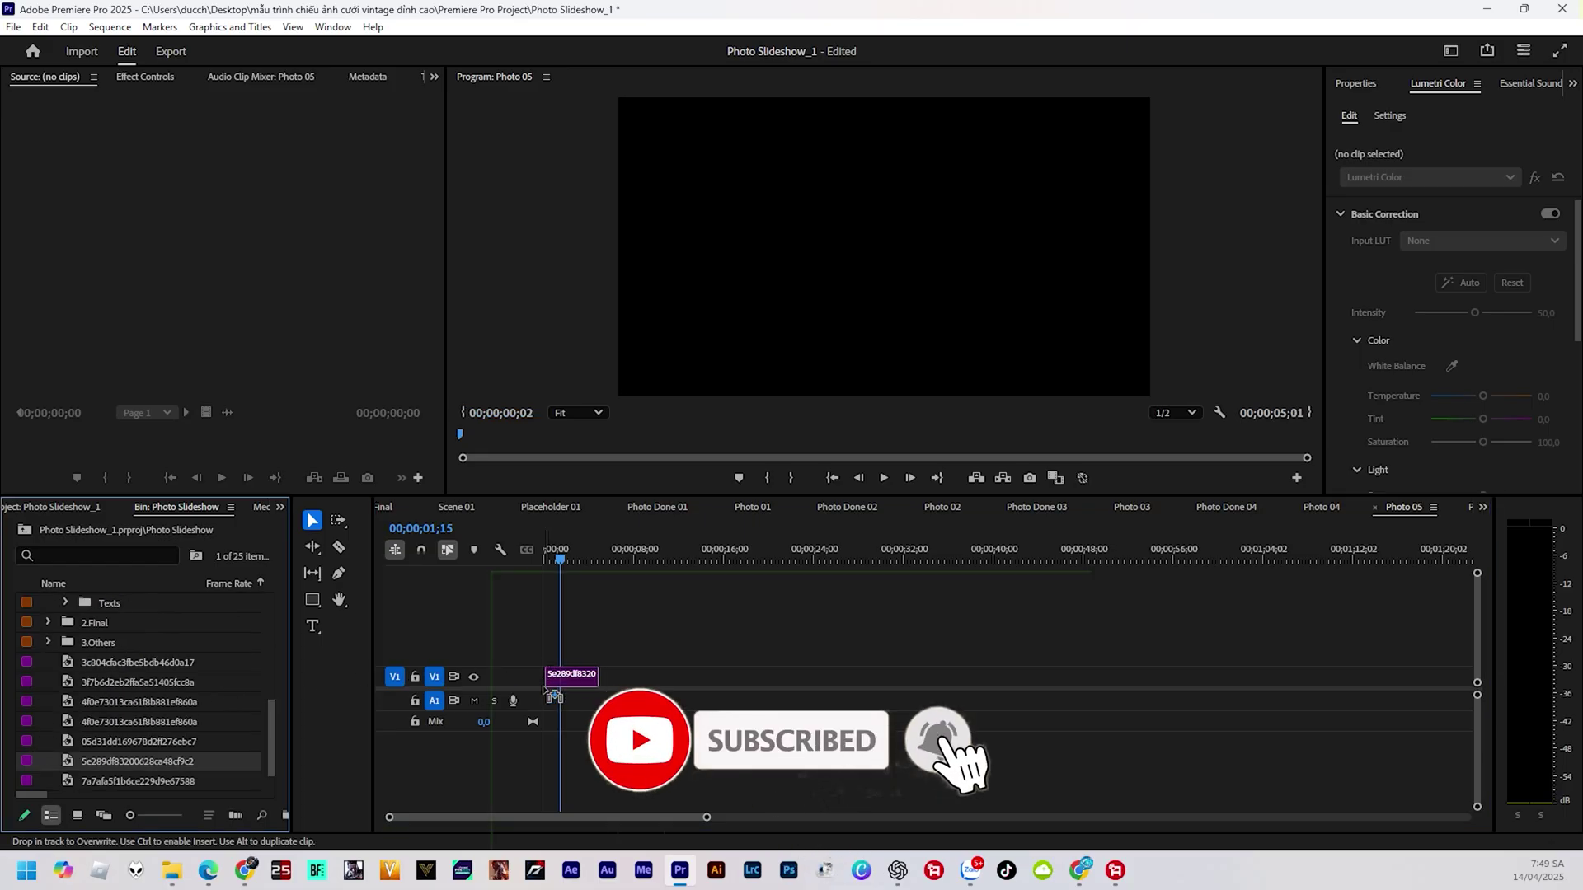
pyautogui.rightClick(567, 678)
pyautogui.click(636, 672)
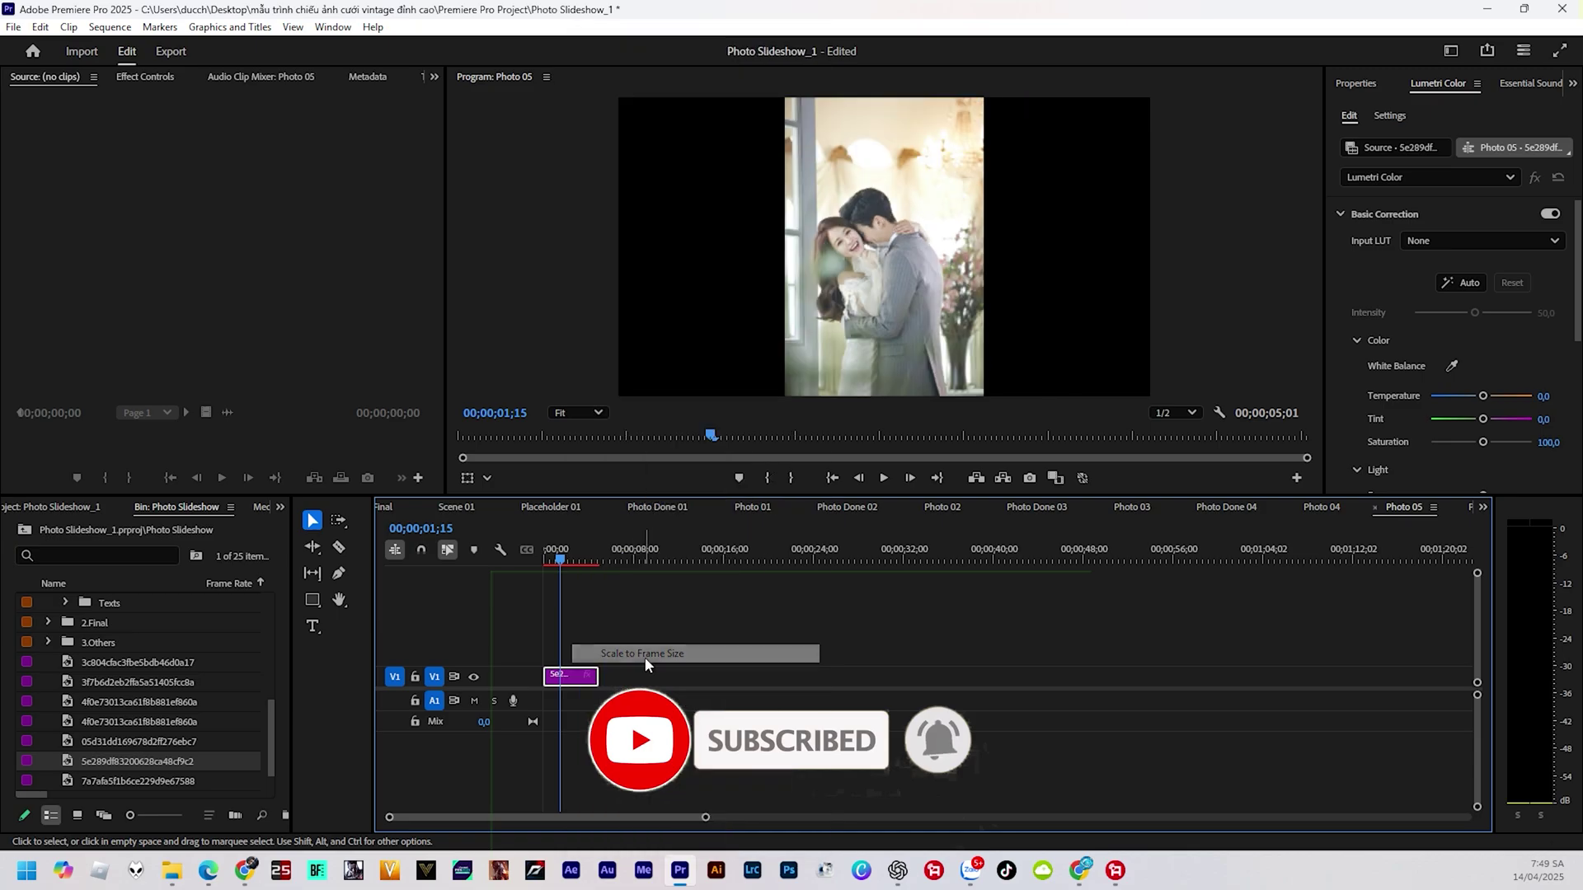
pyautogui.click(874, 307)
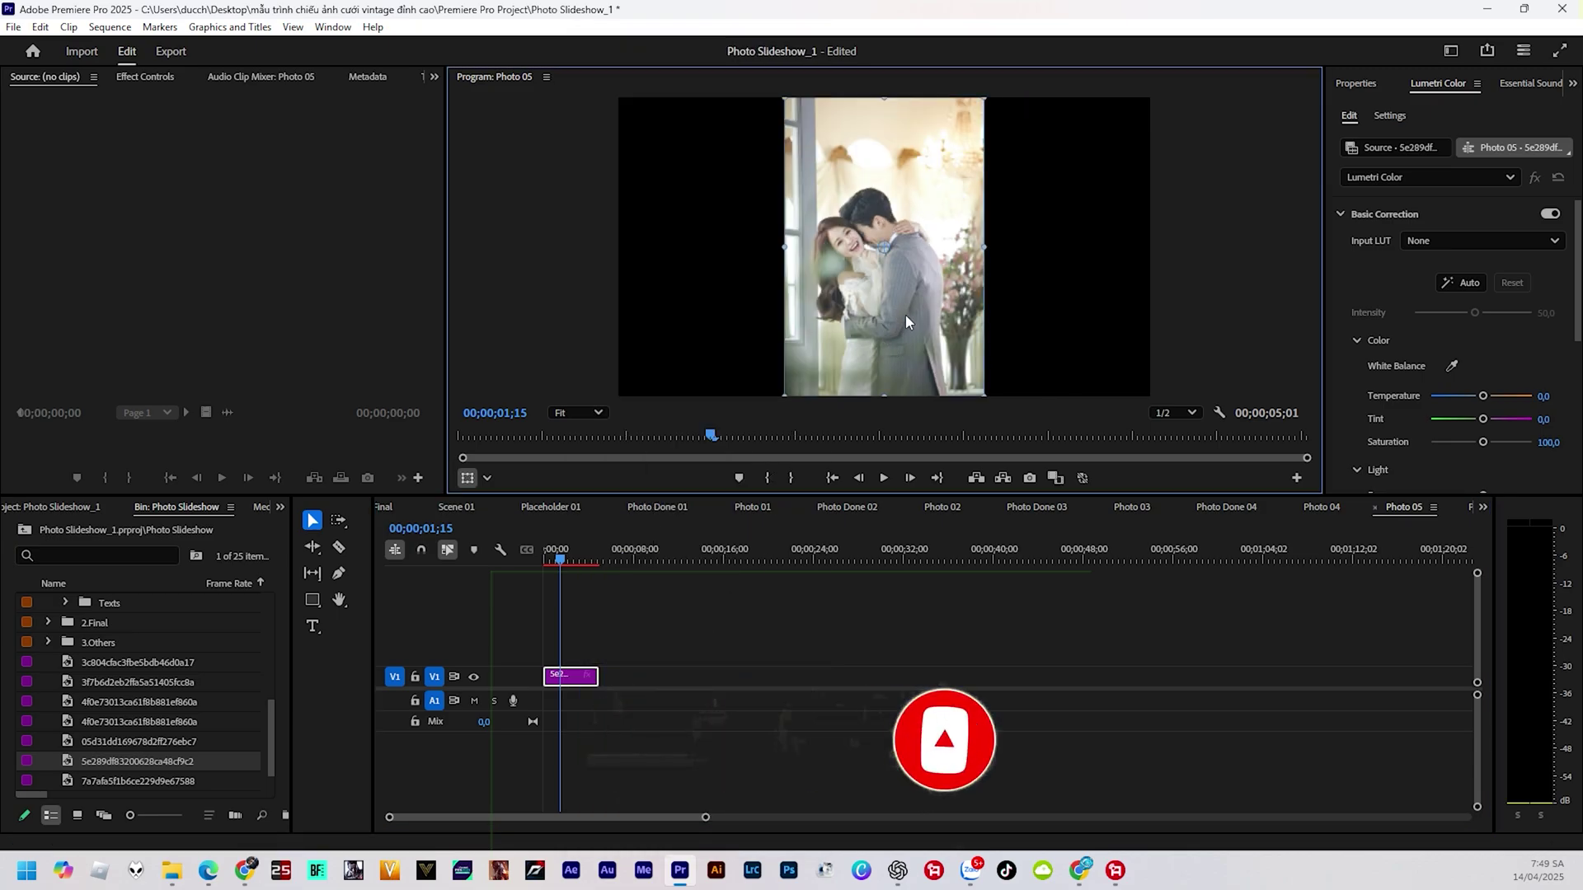
pyautogui.moveTo(984, 247); pyautogui.dragTo(1151, 251)
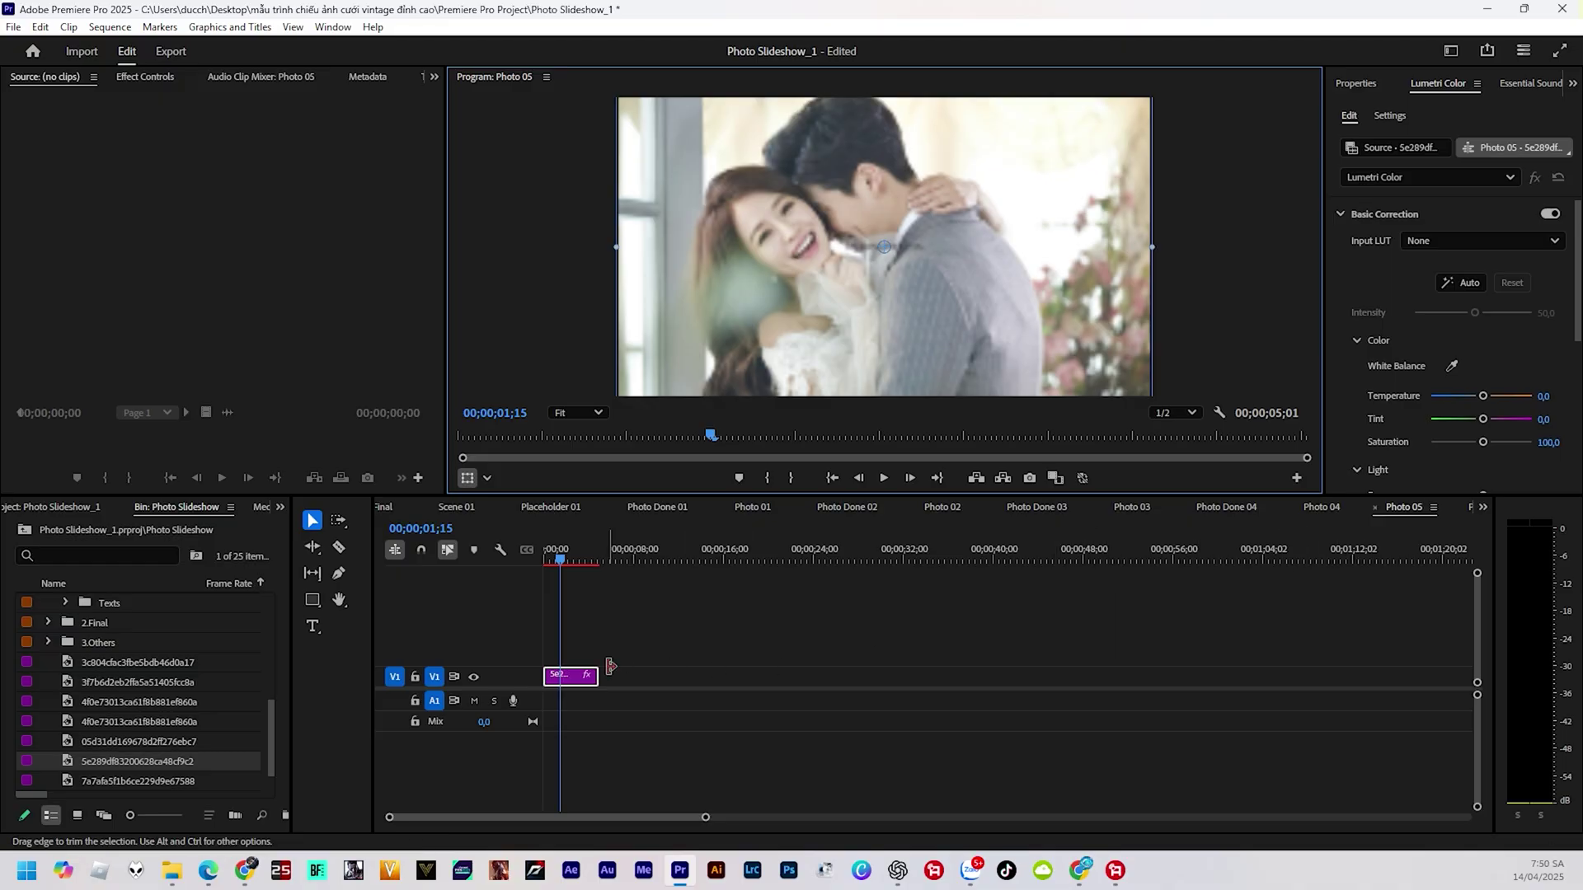
pyautogui.scroll(3, 71, 710)
pyautogui.scroll(2, 71, 709)
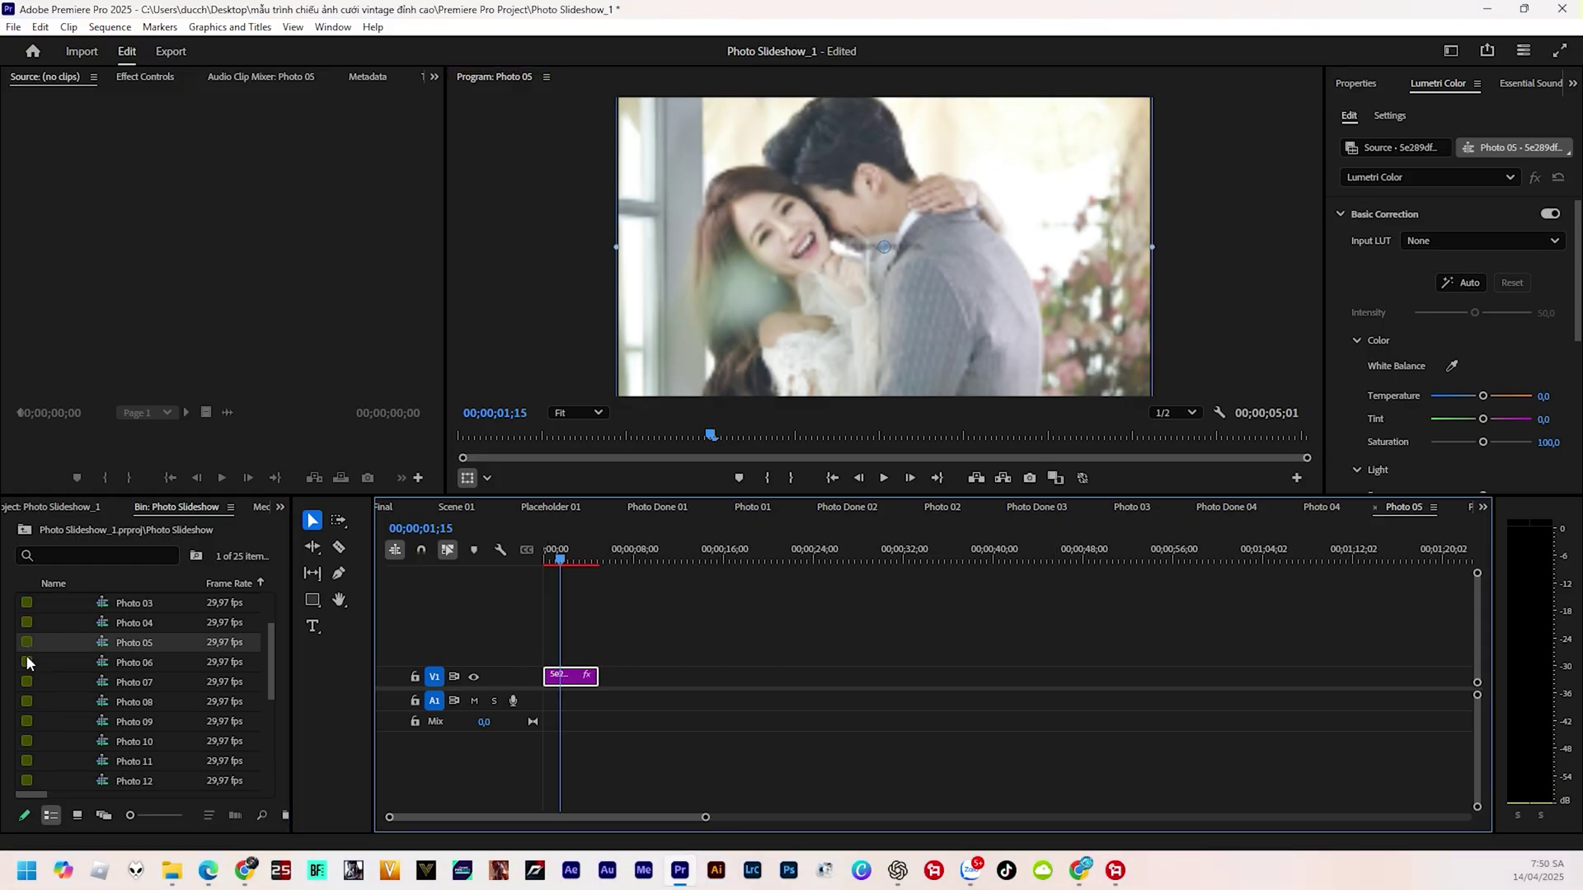
# Check the Photo 06 sequence, then open the empty Photo 07 sequence
pyautogui.doubleClick(27, 659)
pyautogui.doubleClick(28, 676)
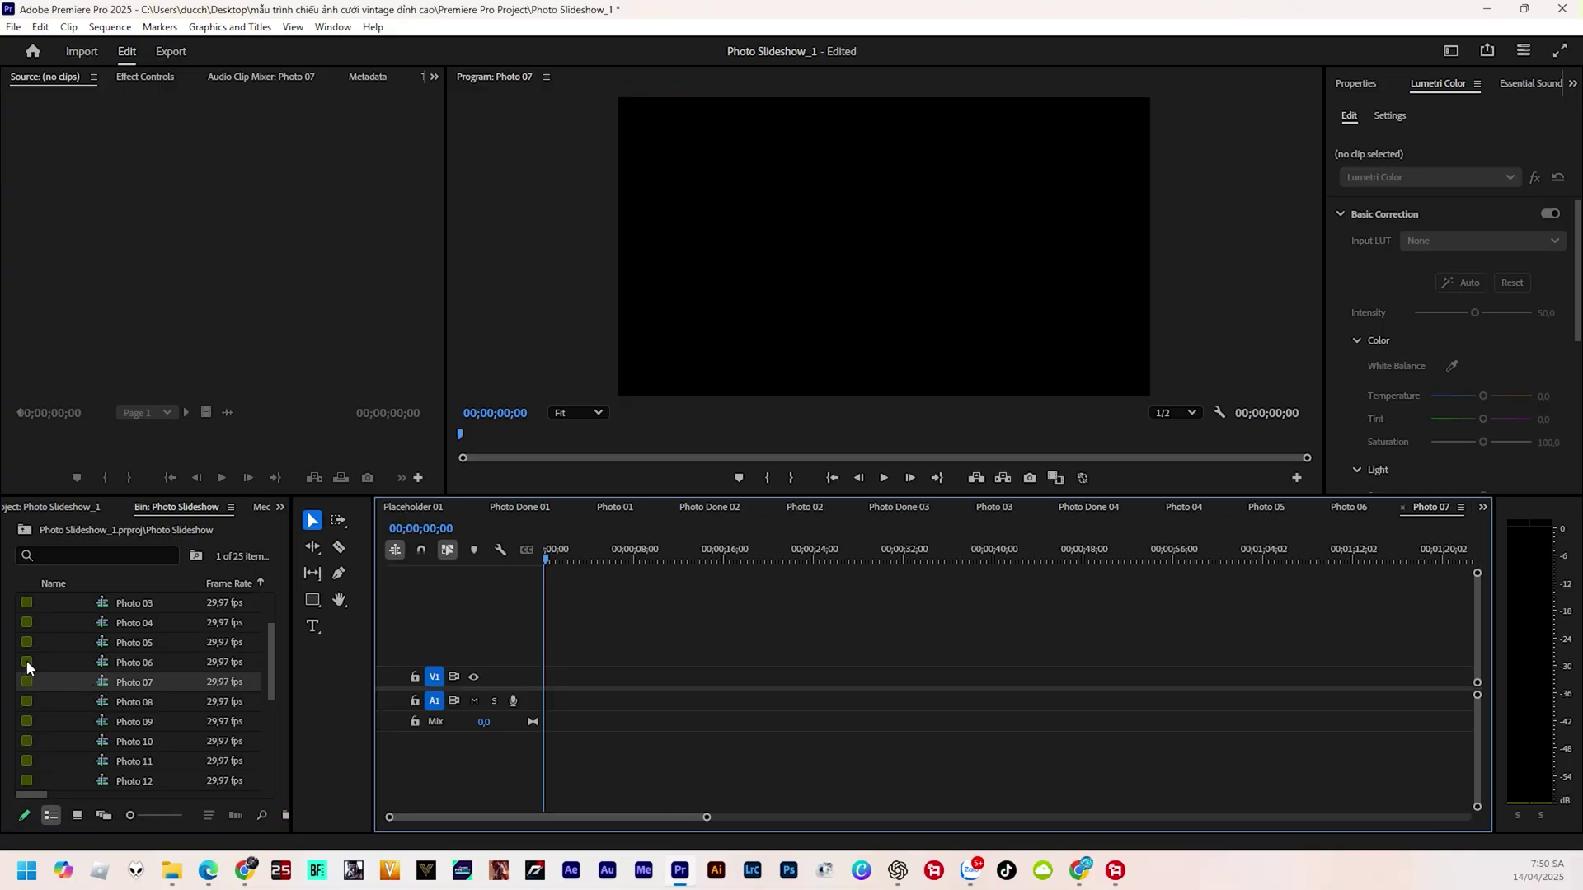
pyautogui.doubleClick(27, 660)
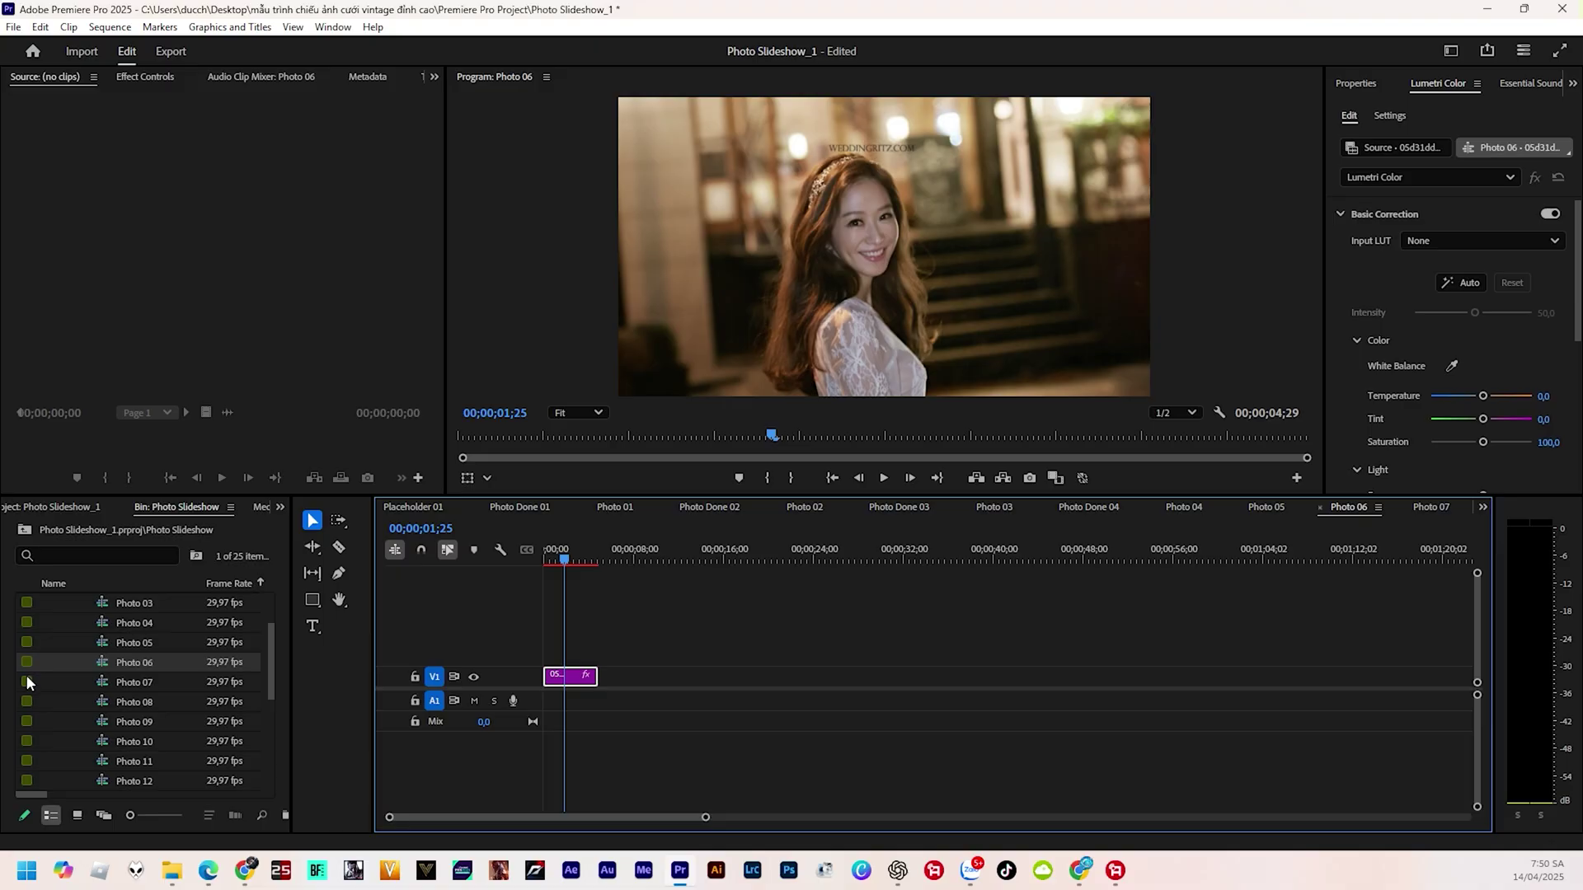
pyautogui.doubleClick(26, 675)
pyautogui.scroll(-5, 51, 685)
pyautogui.scroll(-1, 41, 734)
# Put the seated couple photo on Photo 07's V1, scale it to frame size, and stretch it to full width
pyautogui.moveTo(31, 762); pyautogui.dragTo(556, 684)
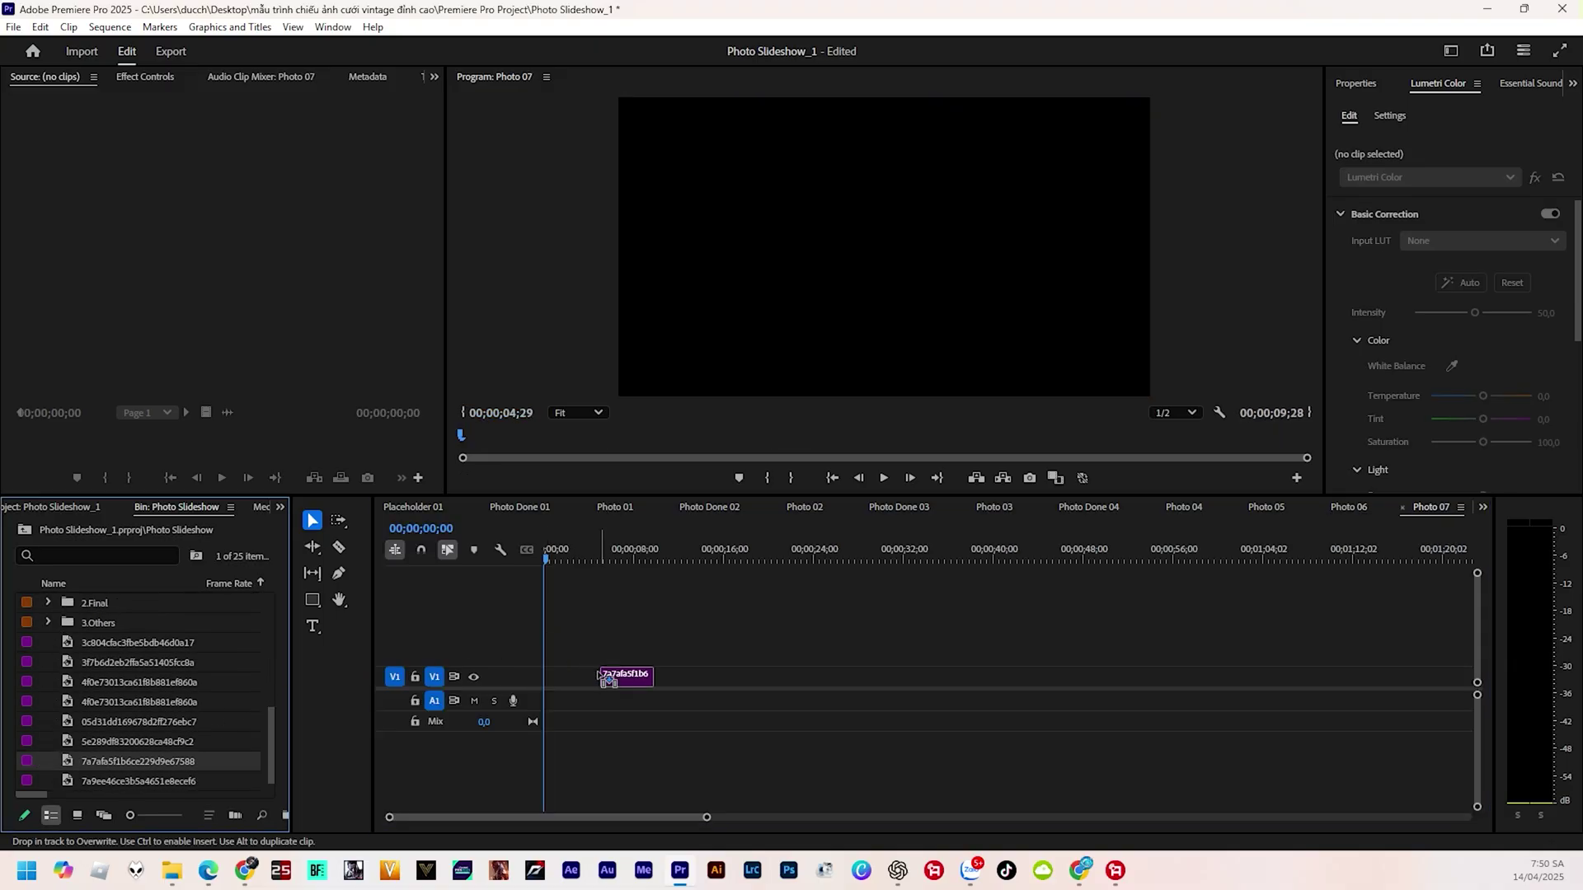
pyautogui.rightClick(556, 684)
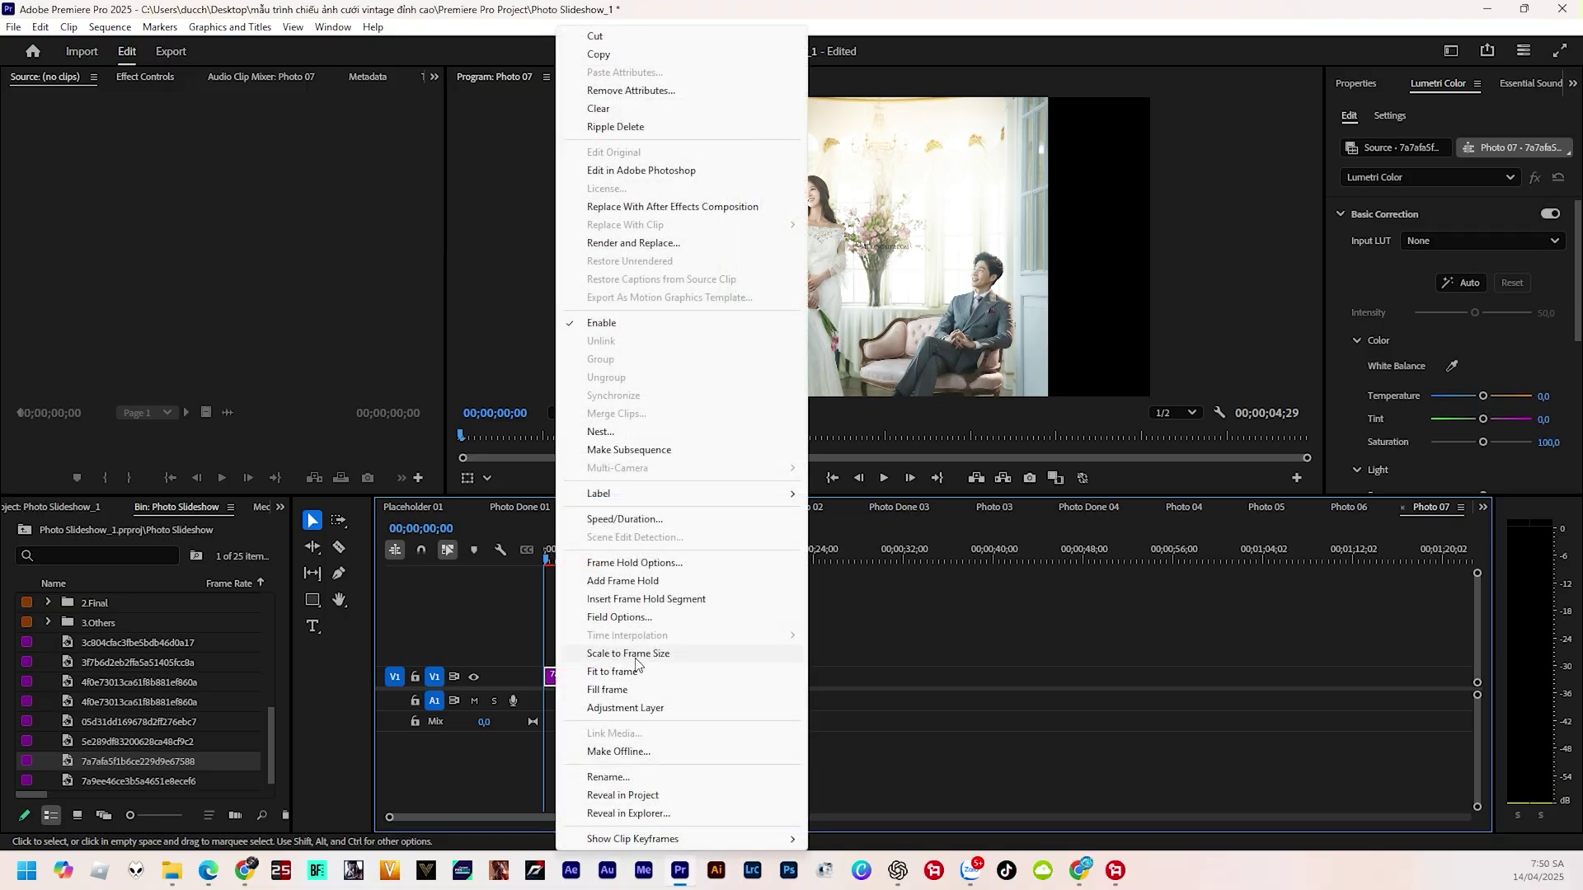
pyautogui.click(636, 648)
pyautogui.click(842, 369)
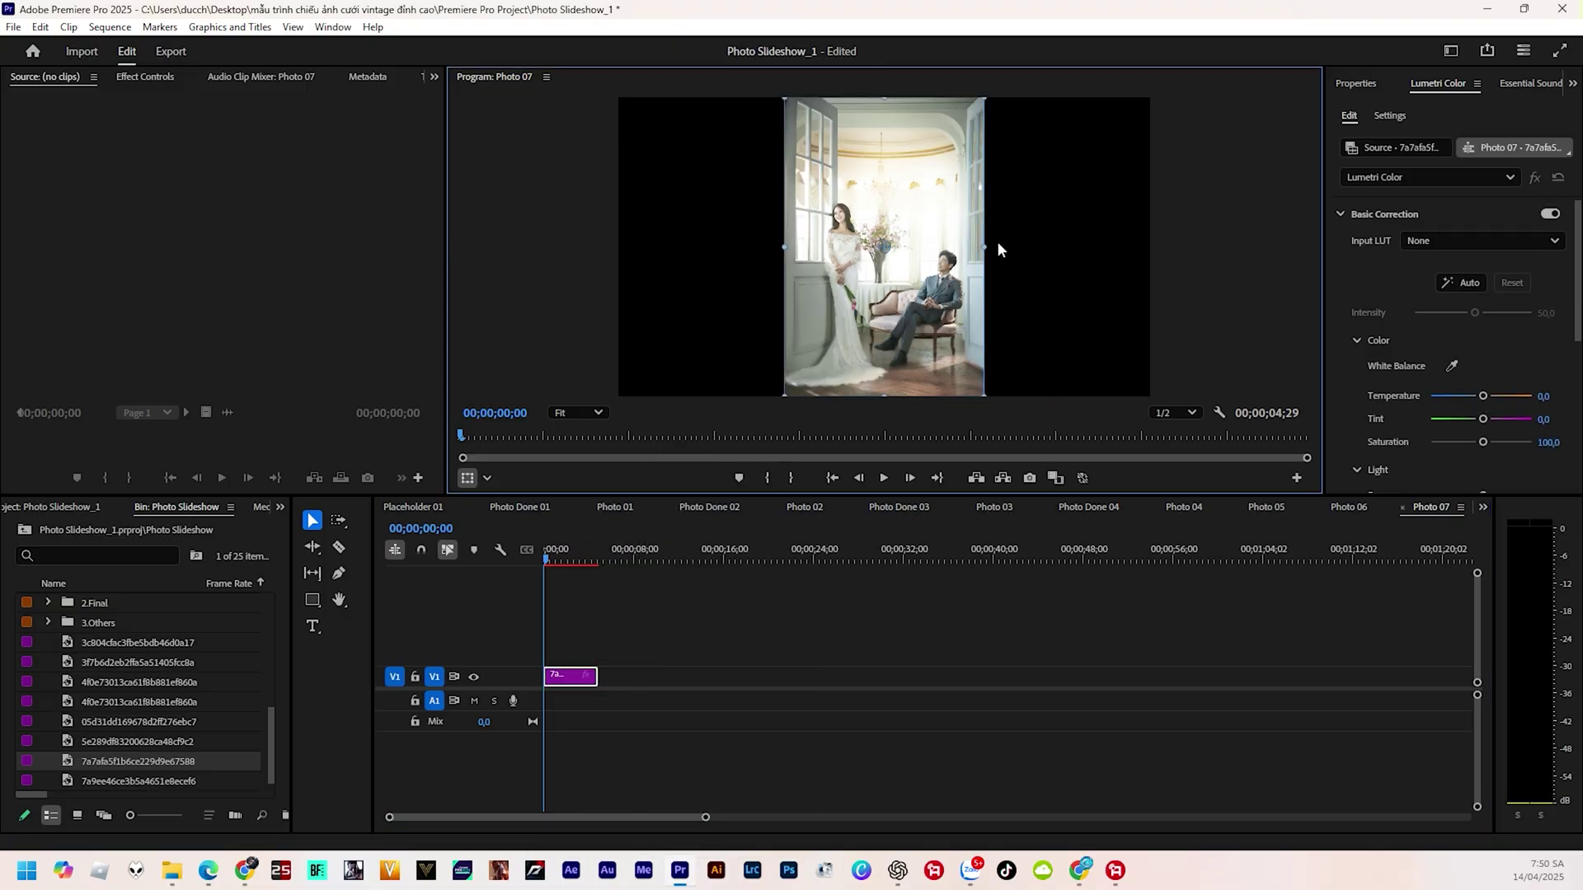
pyautogui.moveTo(983, 247); pyautogui.dragTo(1153, 248)
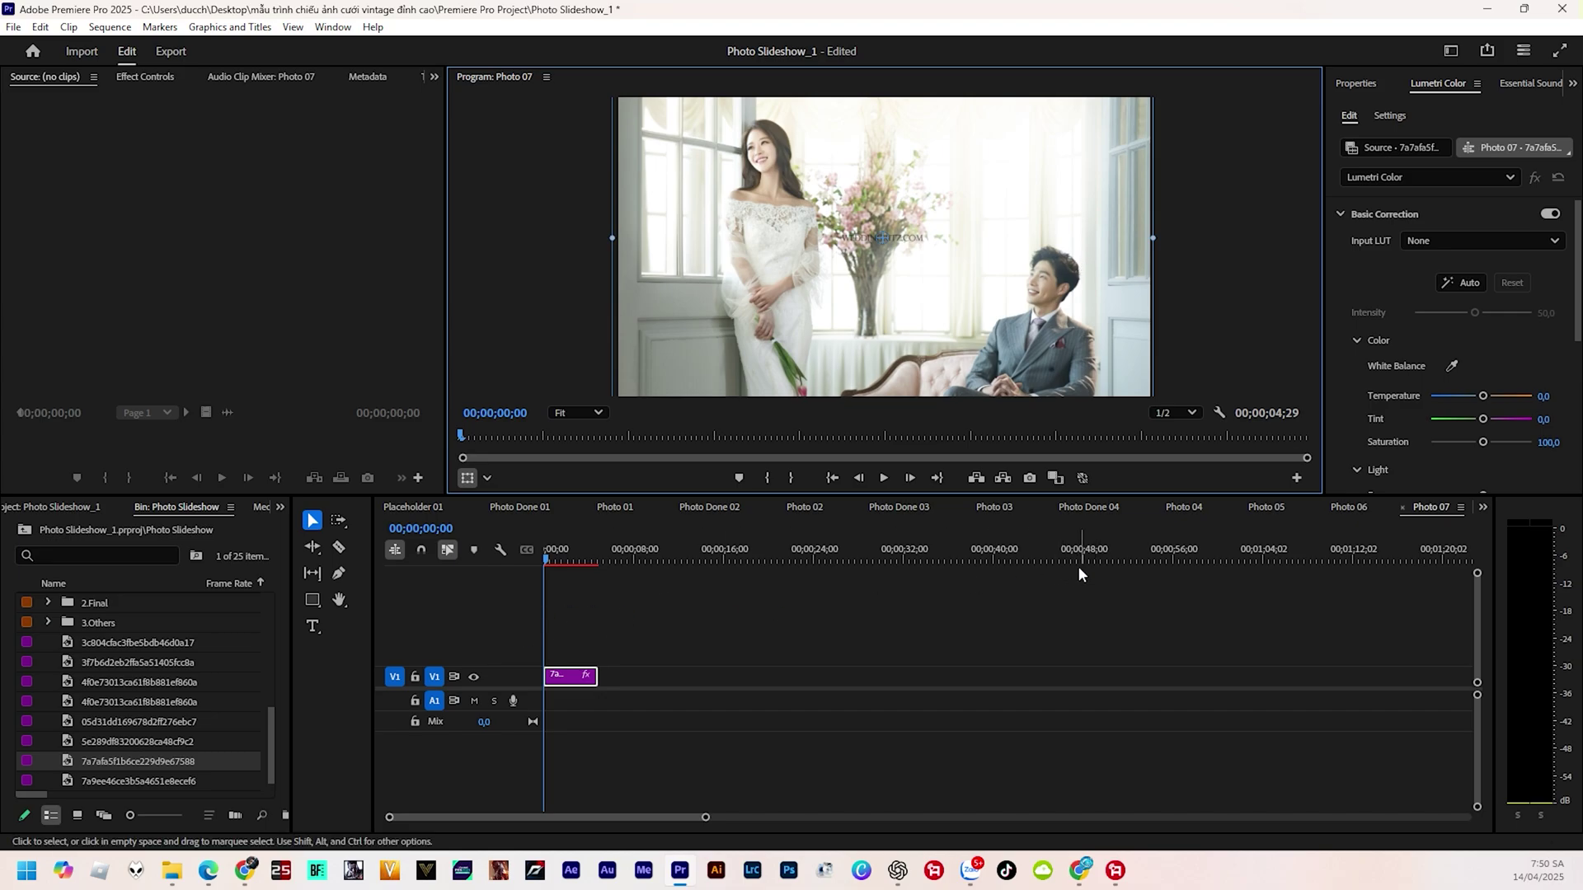
pyautogui.moveTo(546, 560); pyautogui.dragTo(554, 561)
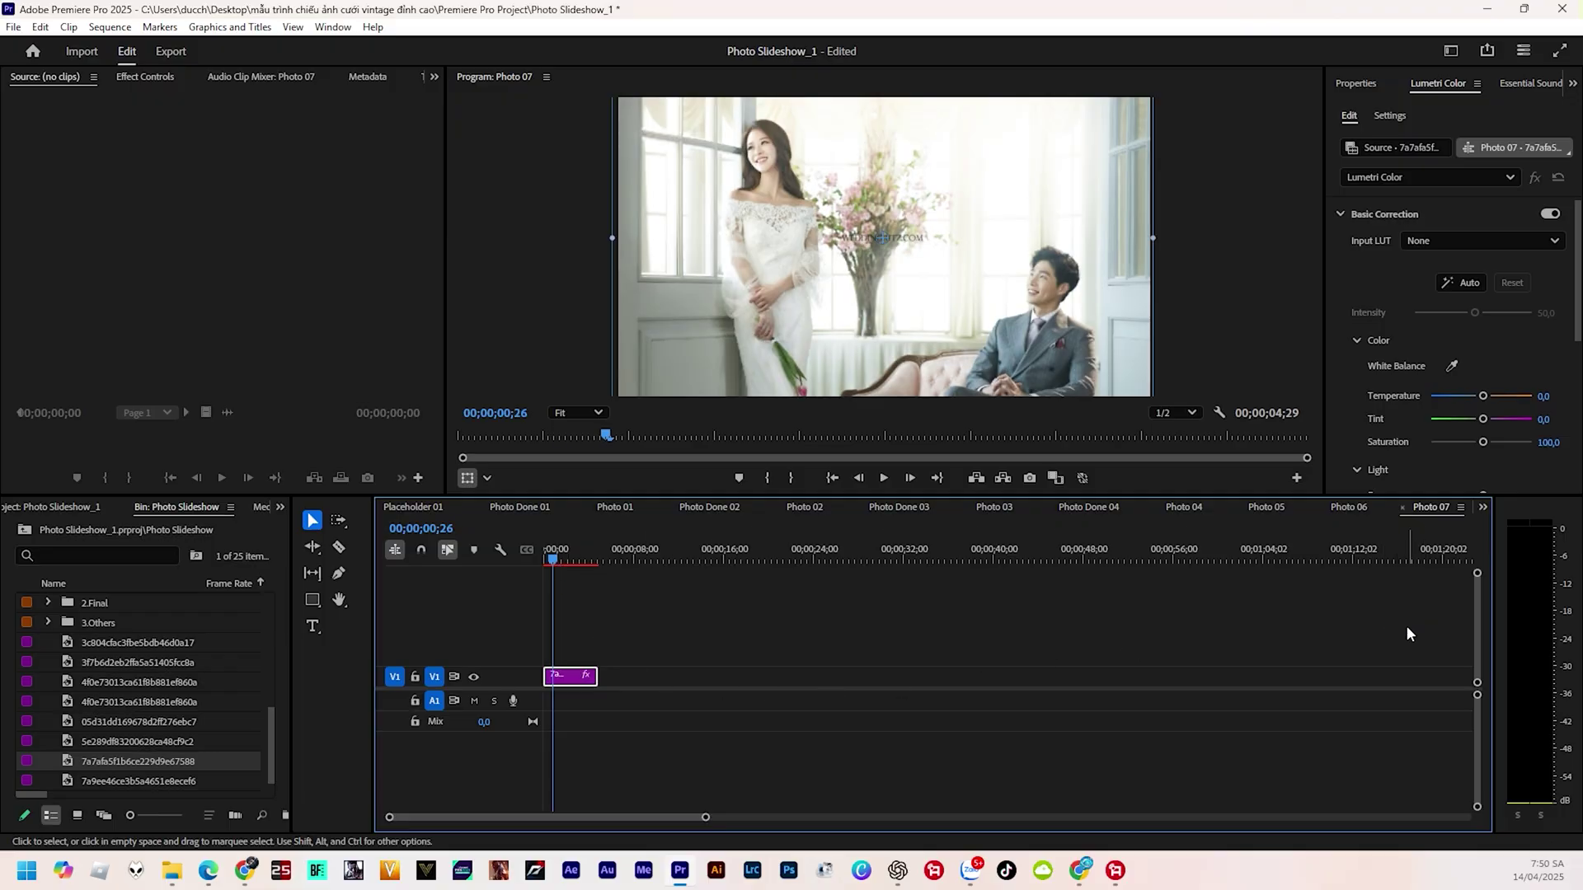
pyautogui.click(1482, 508)
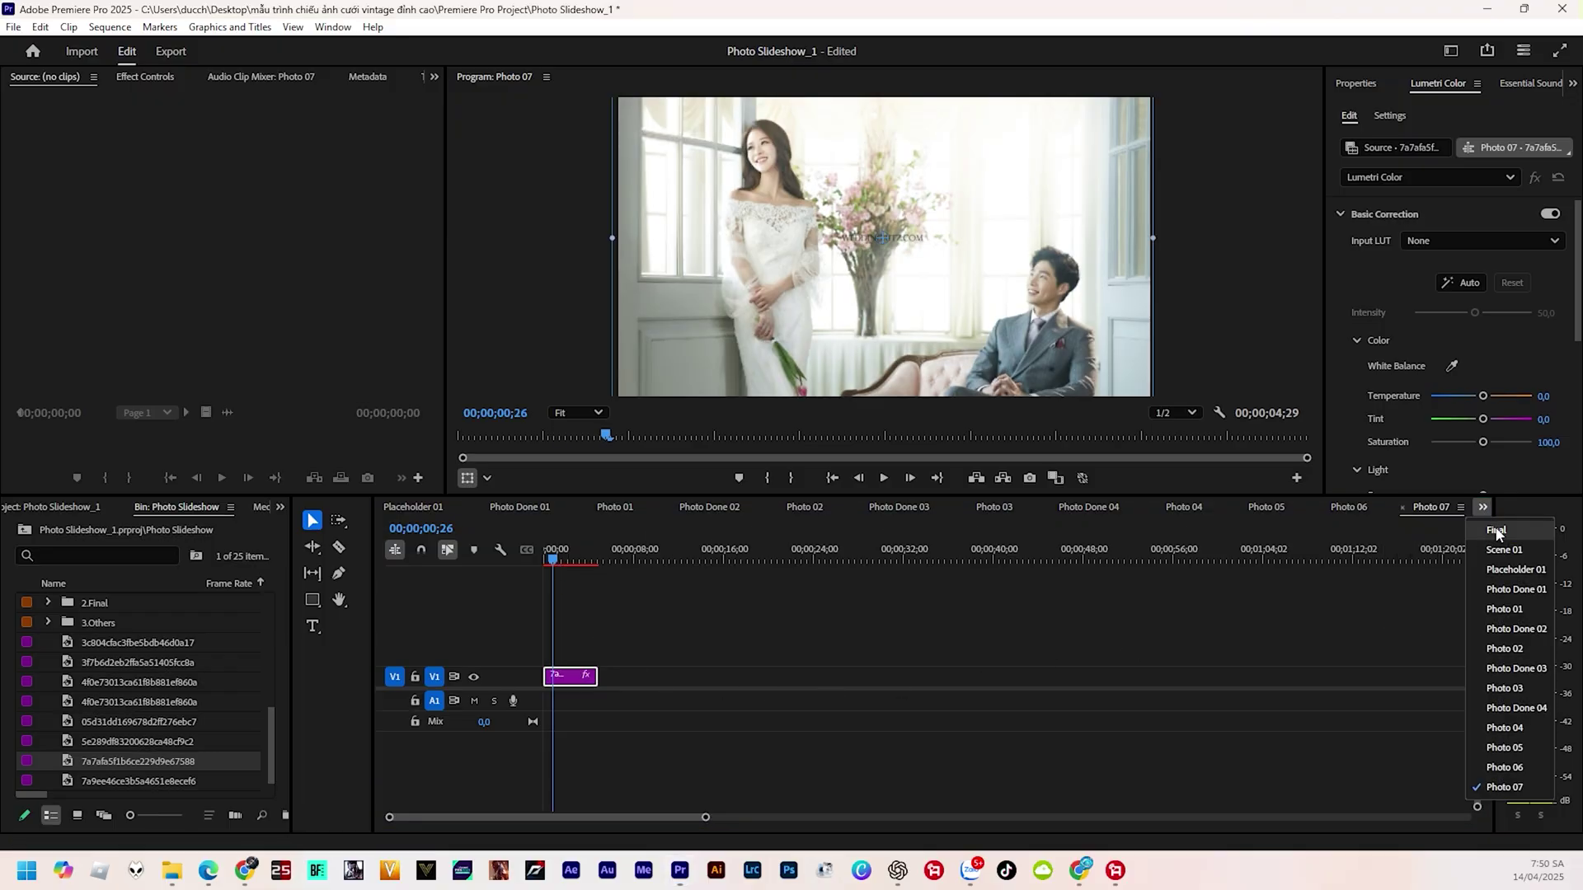
# Return to the Final sequence and scrub ahead to preview the slideshow
pyautogui.click(1496, 532)
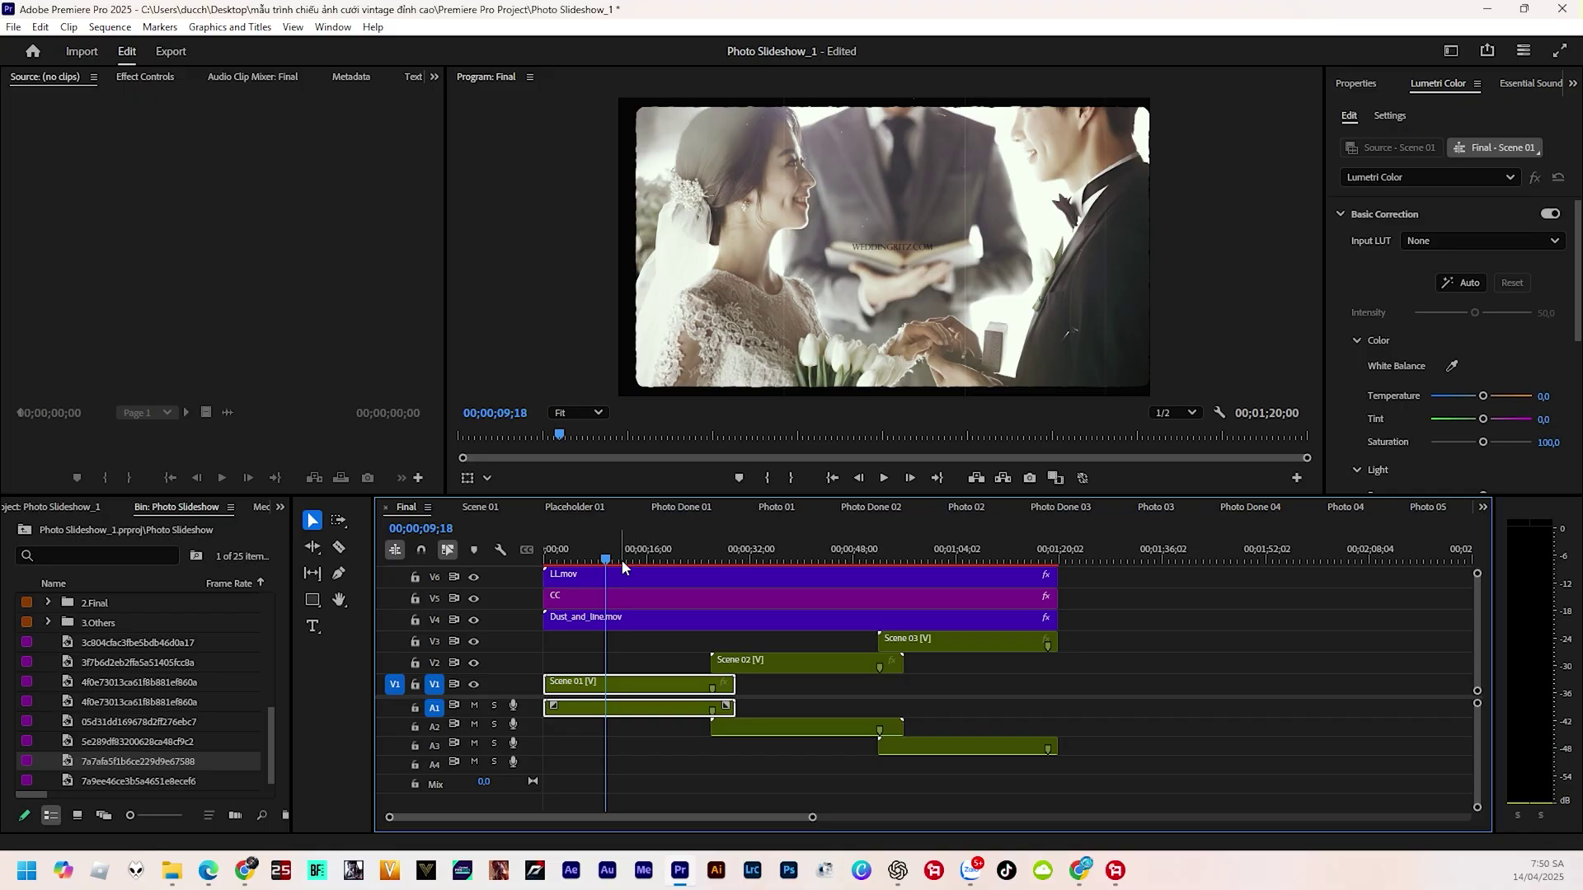
pyautogui.moveTo(610, 556); pyautogui.dragTo(740, 566)
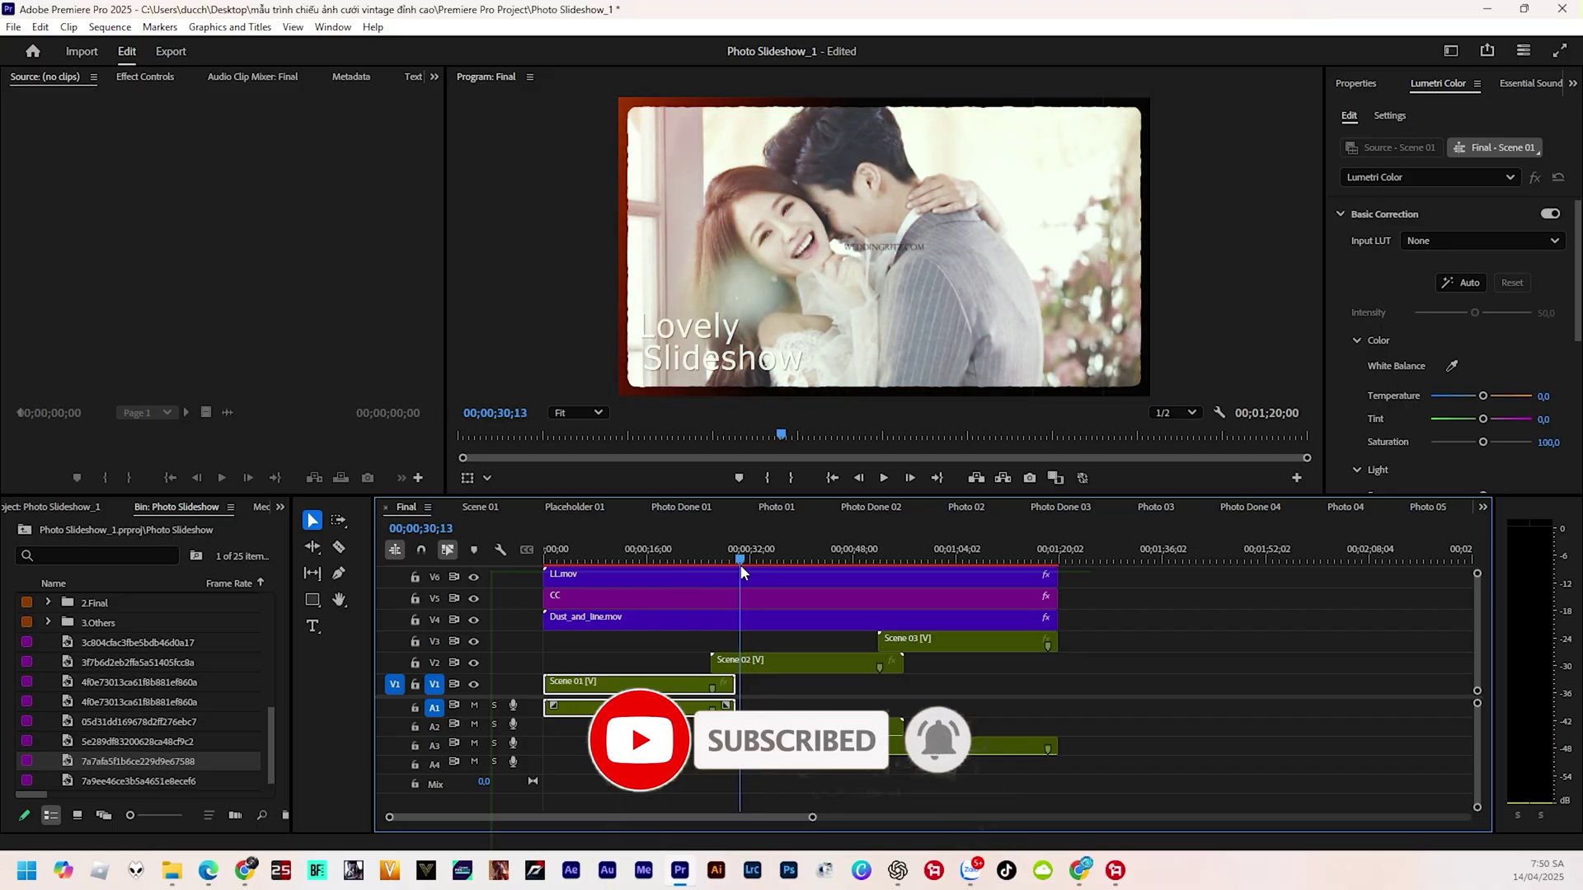
pyautogui.scroll(3, 149, 693)
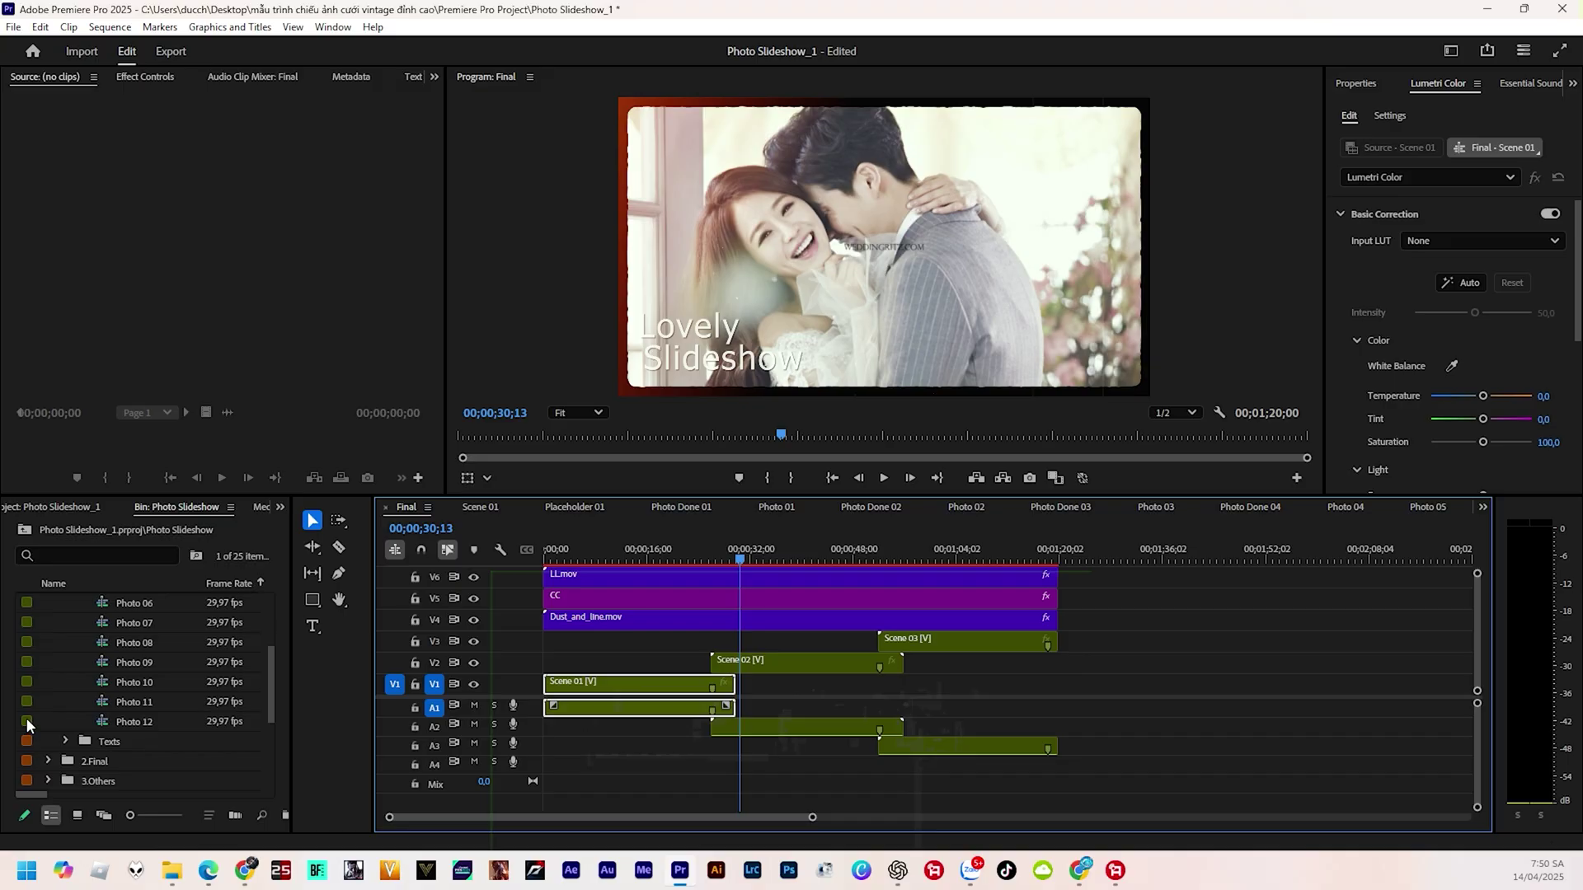
pyautogui.scroll(2, 28, 722)
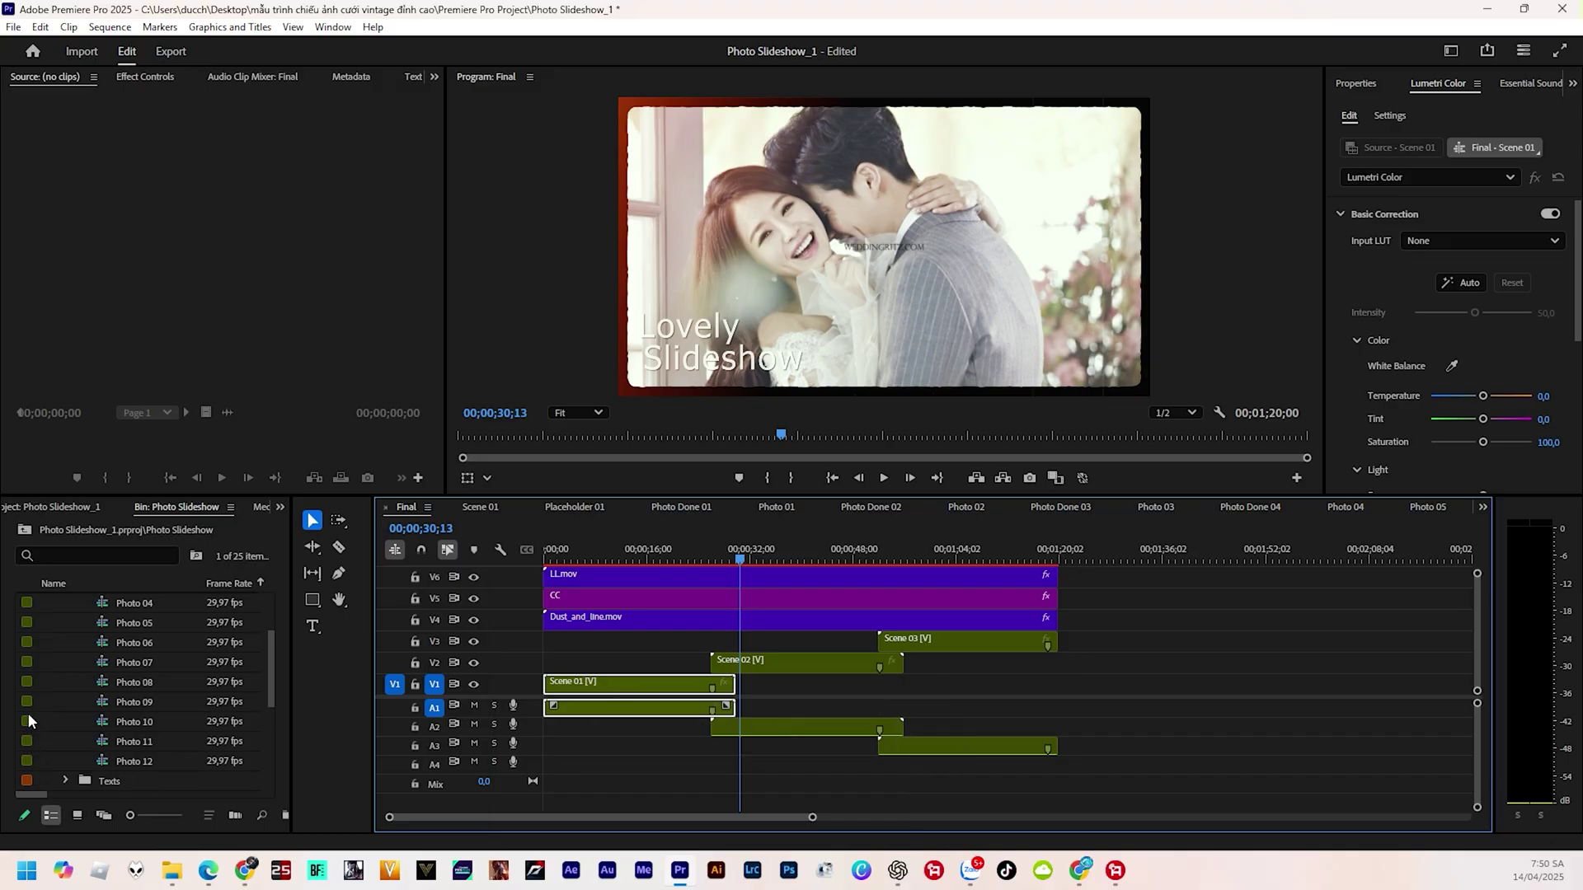
# Review the Photo 06, 07 and 05 sequences, then open the empty Photo 08
pyautogui.doubleClick(26, 681)
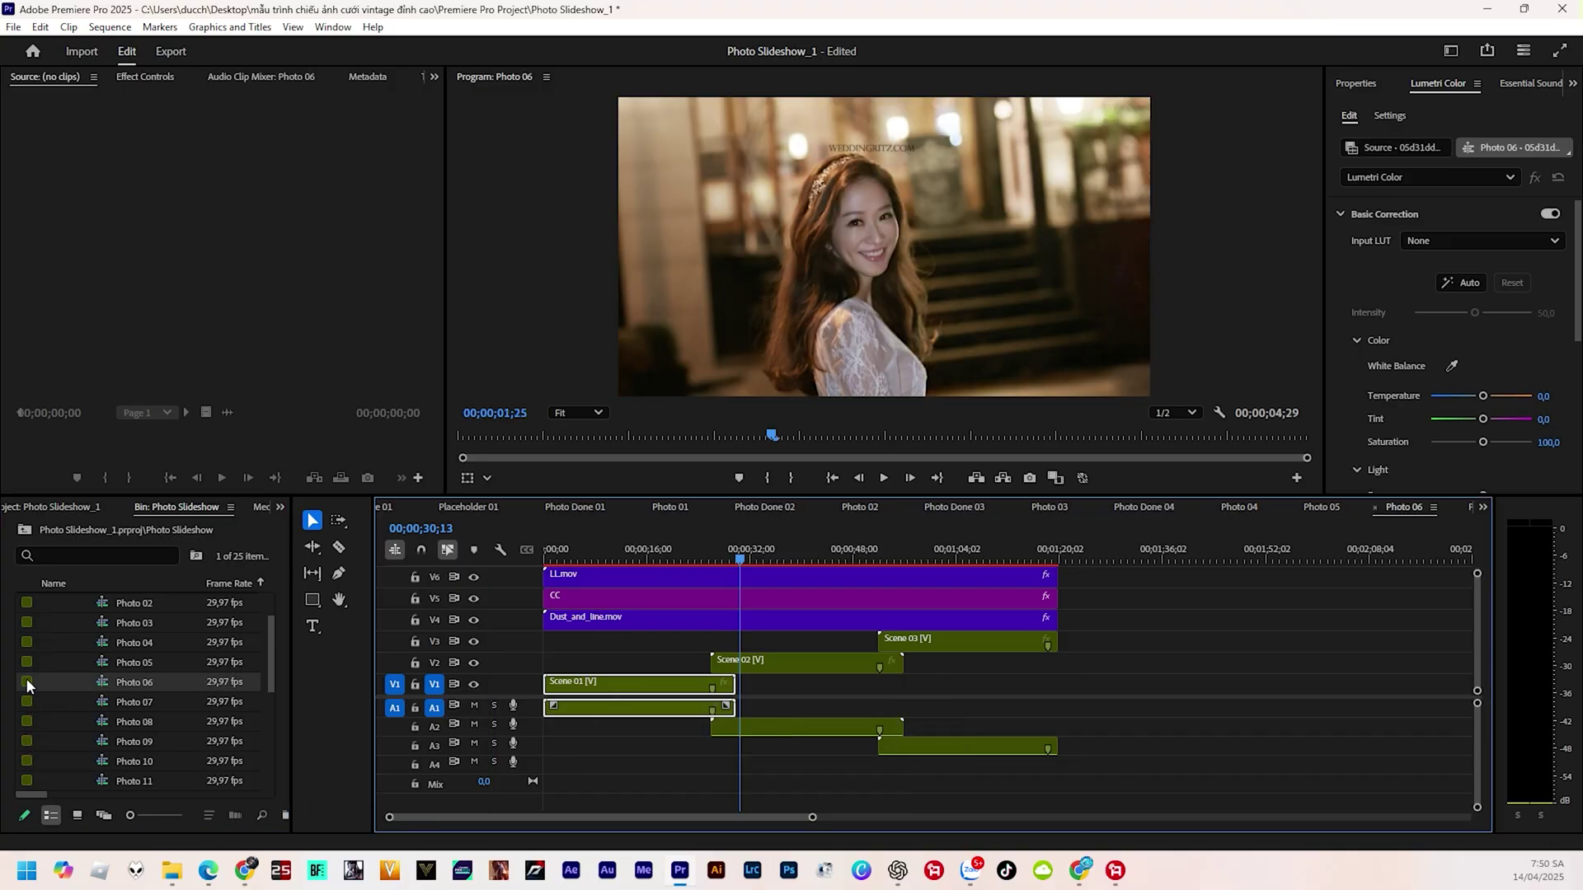
pyautogui.doubleClick(27, 700)
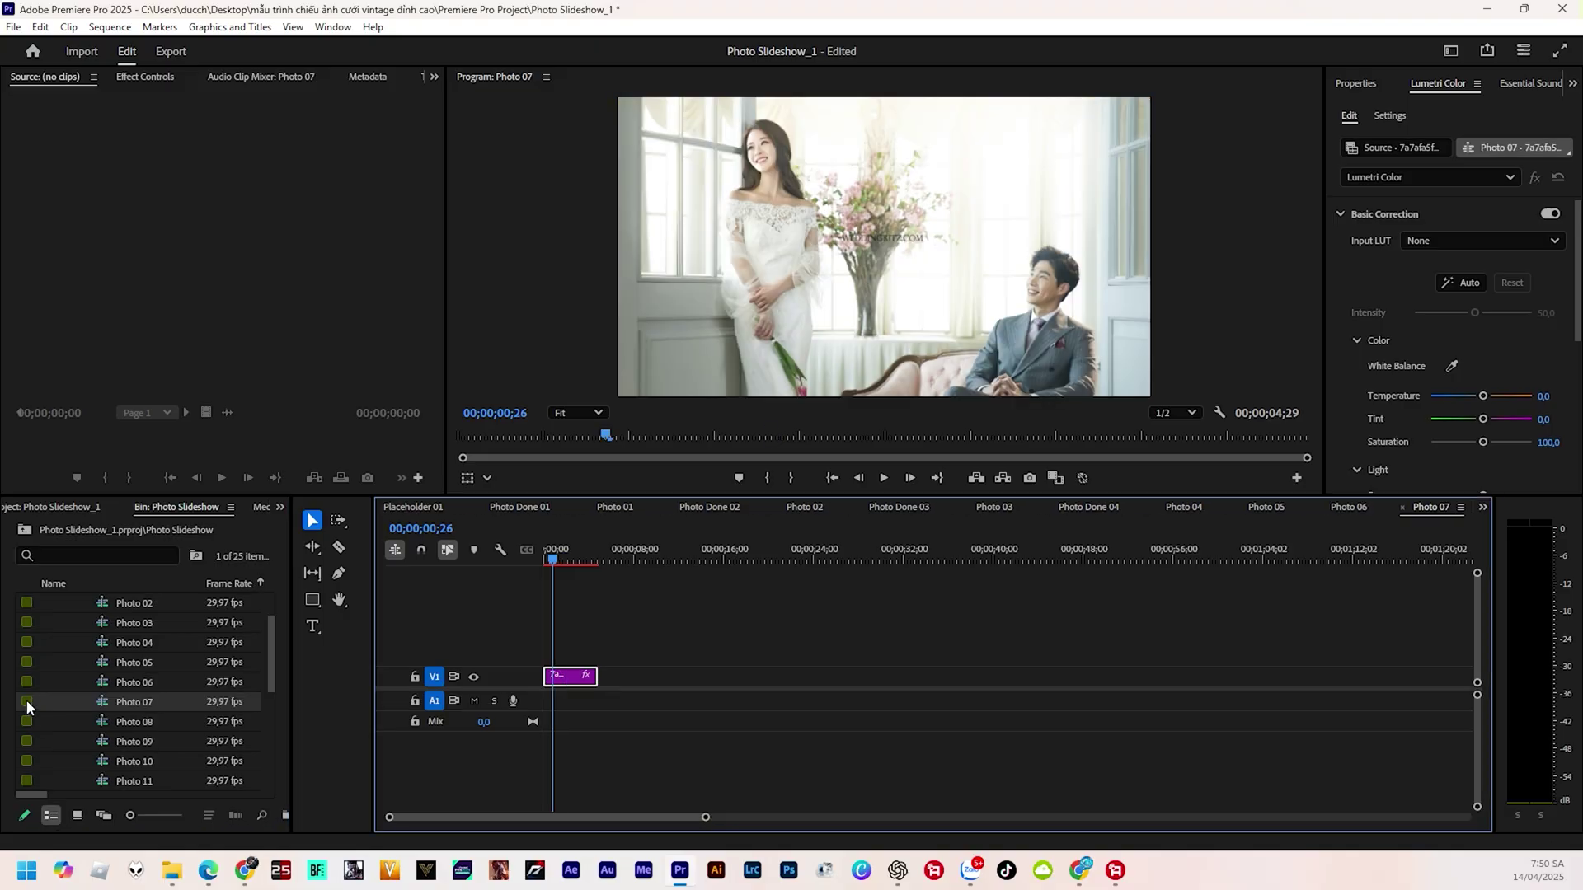
pyautogui.doubleClick(27, 667)
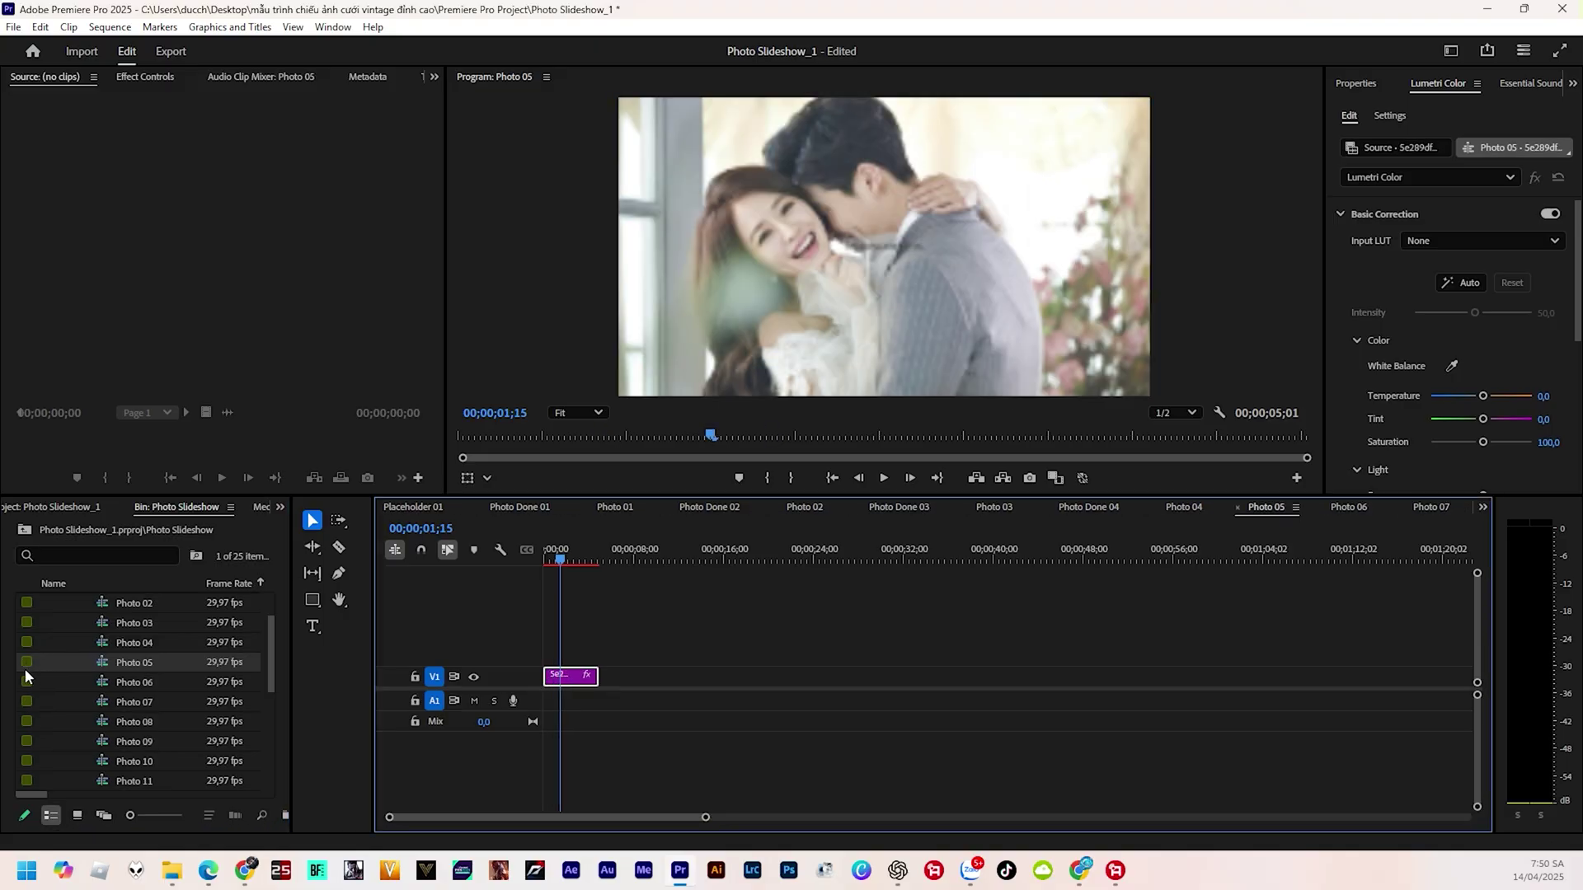
pyautogui.doubleClick(27, 680)
pyautogui.doubleClick(27, 718)
pyautogui.scroll(-2, 33, 714)
# Drop the laughing-couple photo at the start of Photo 08's V1, scale it to frame, and enlarge it to full width
pyautogui.scroll(-2, 33, 715)
pyautogui.scroll(-1, 33, 717)
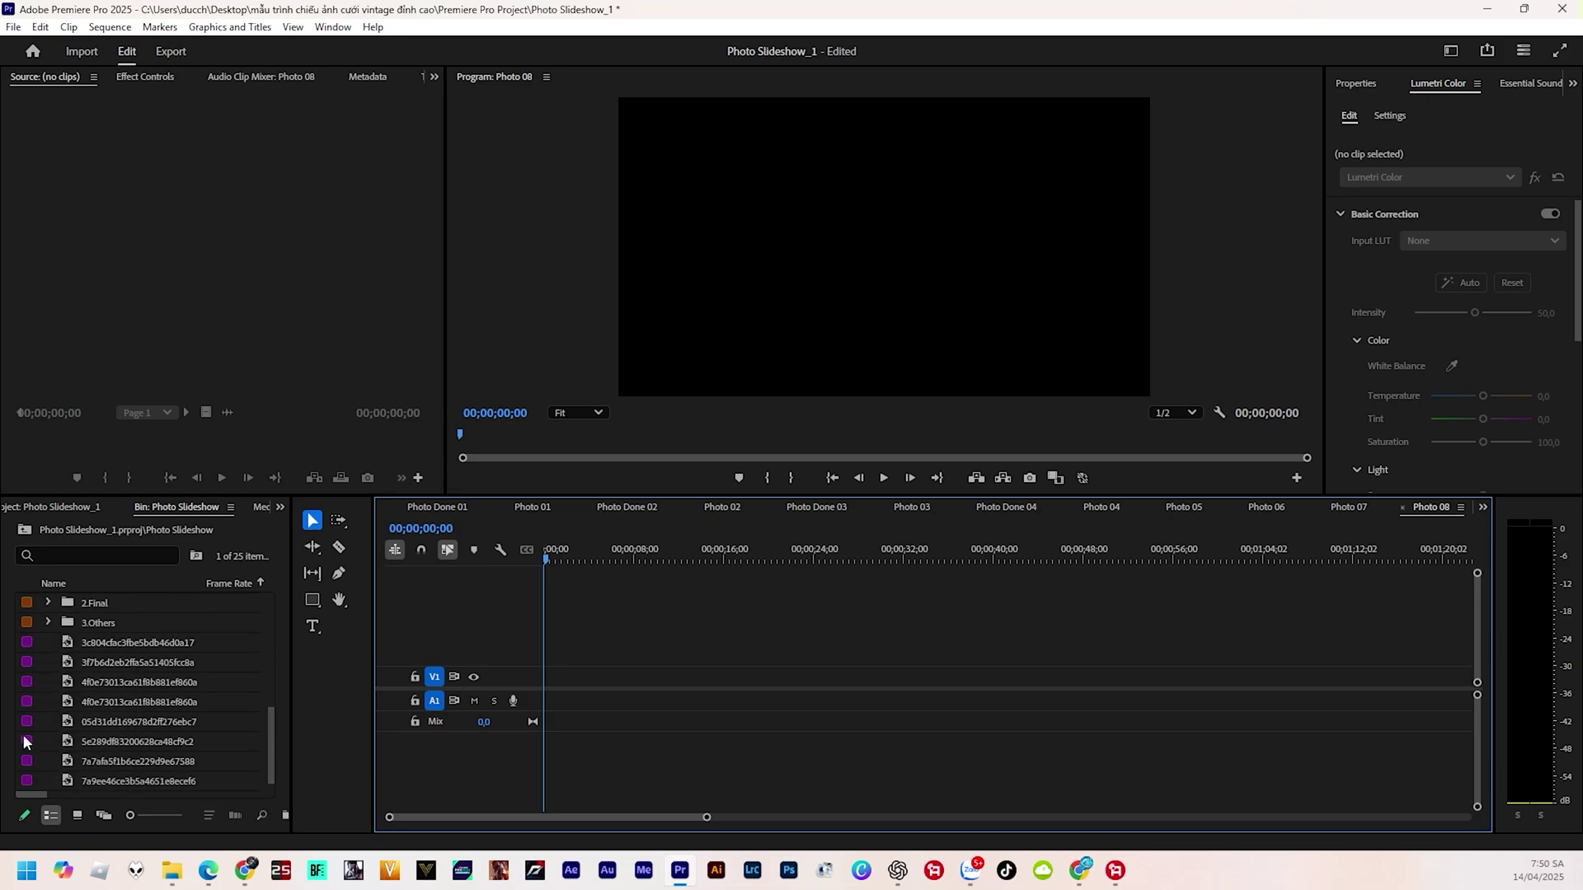
pyautogui.moveTo(29, 741); pyautogui.dragTo(521, 683)
pyautogui.moveTo(534, 685); pyautogui.dragTo(526, 681)
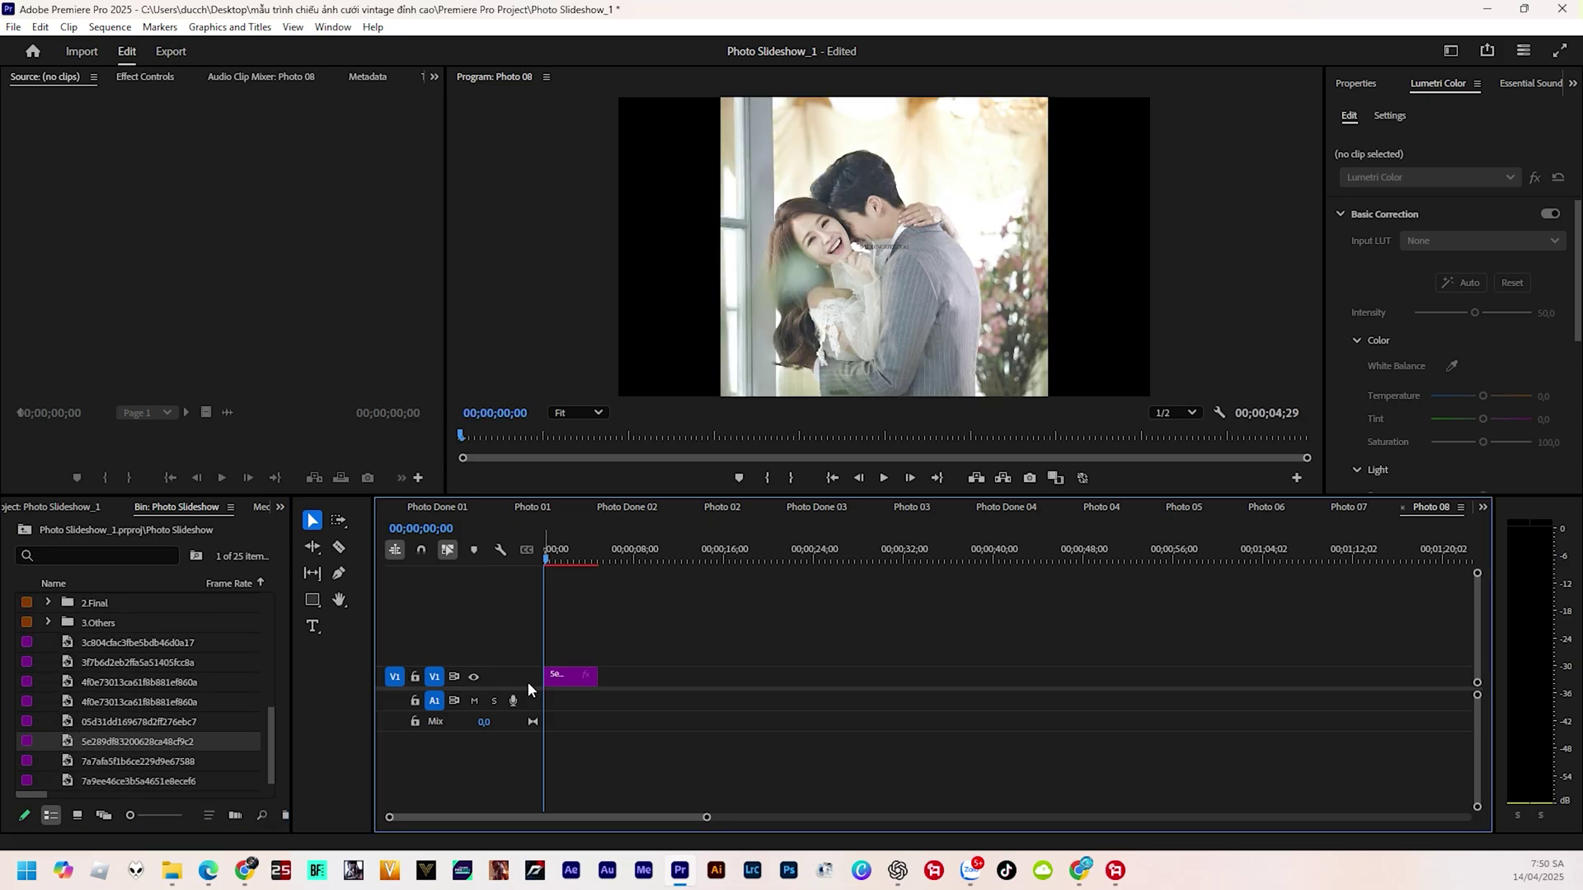
pyautogui.rightClick(563, 671)
pyautogui.click(628, 670)
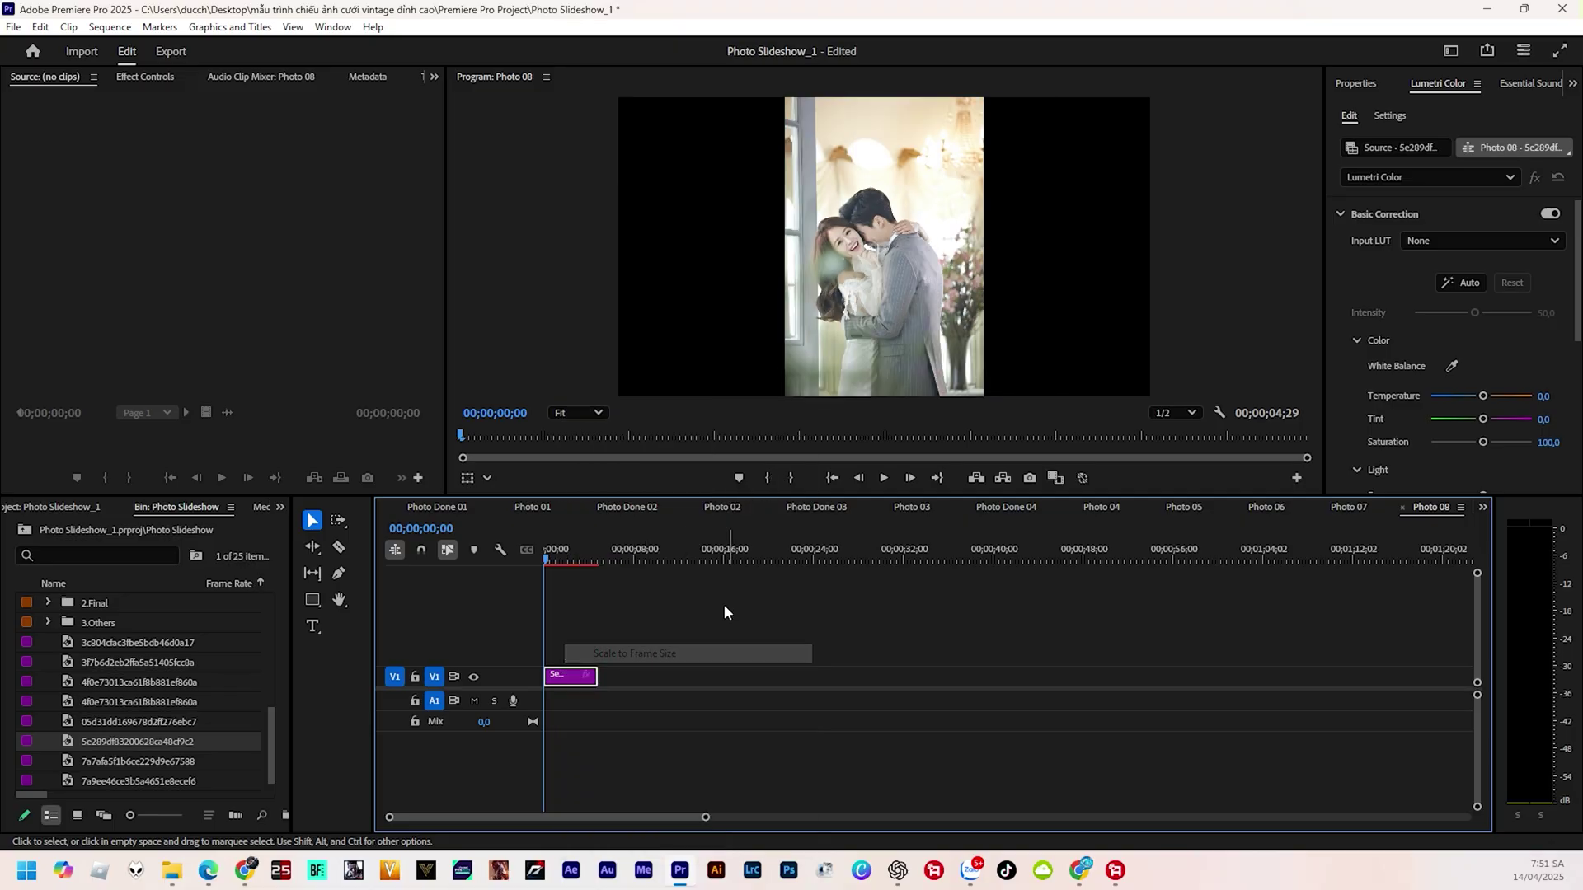
pyautogui.moveTo(975, 259); pyautogui.dragTo(952, 345)
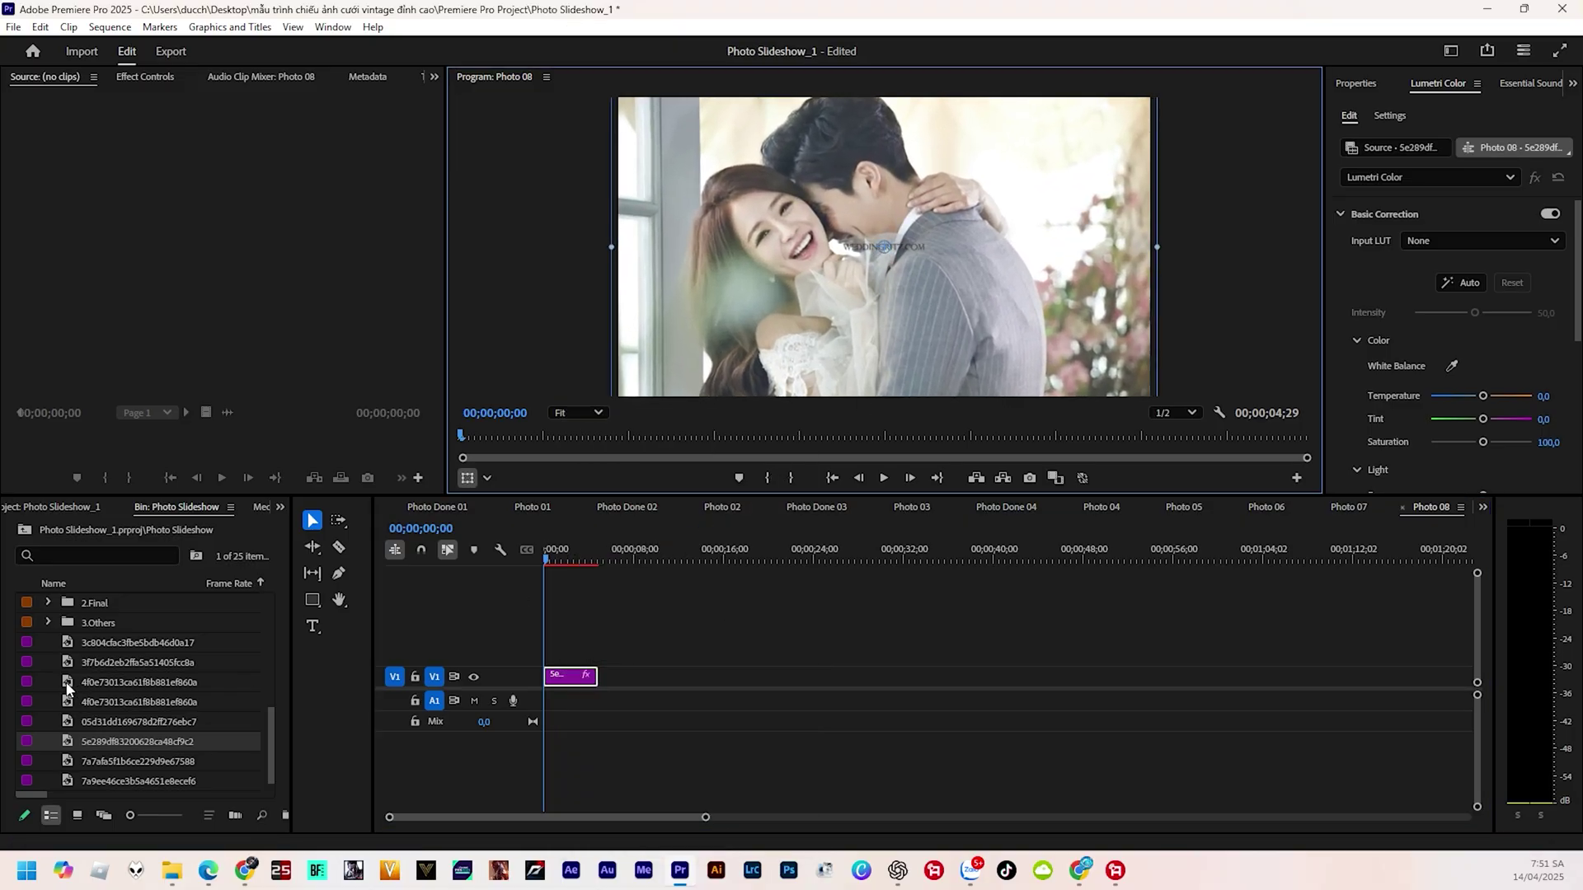
pyautogui.scroll(3, 61, 689)
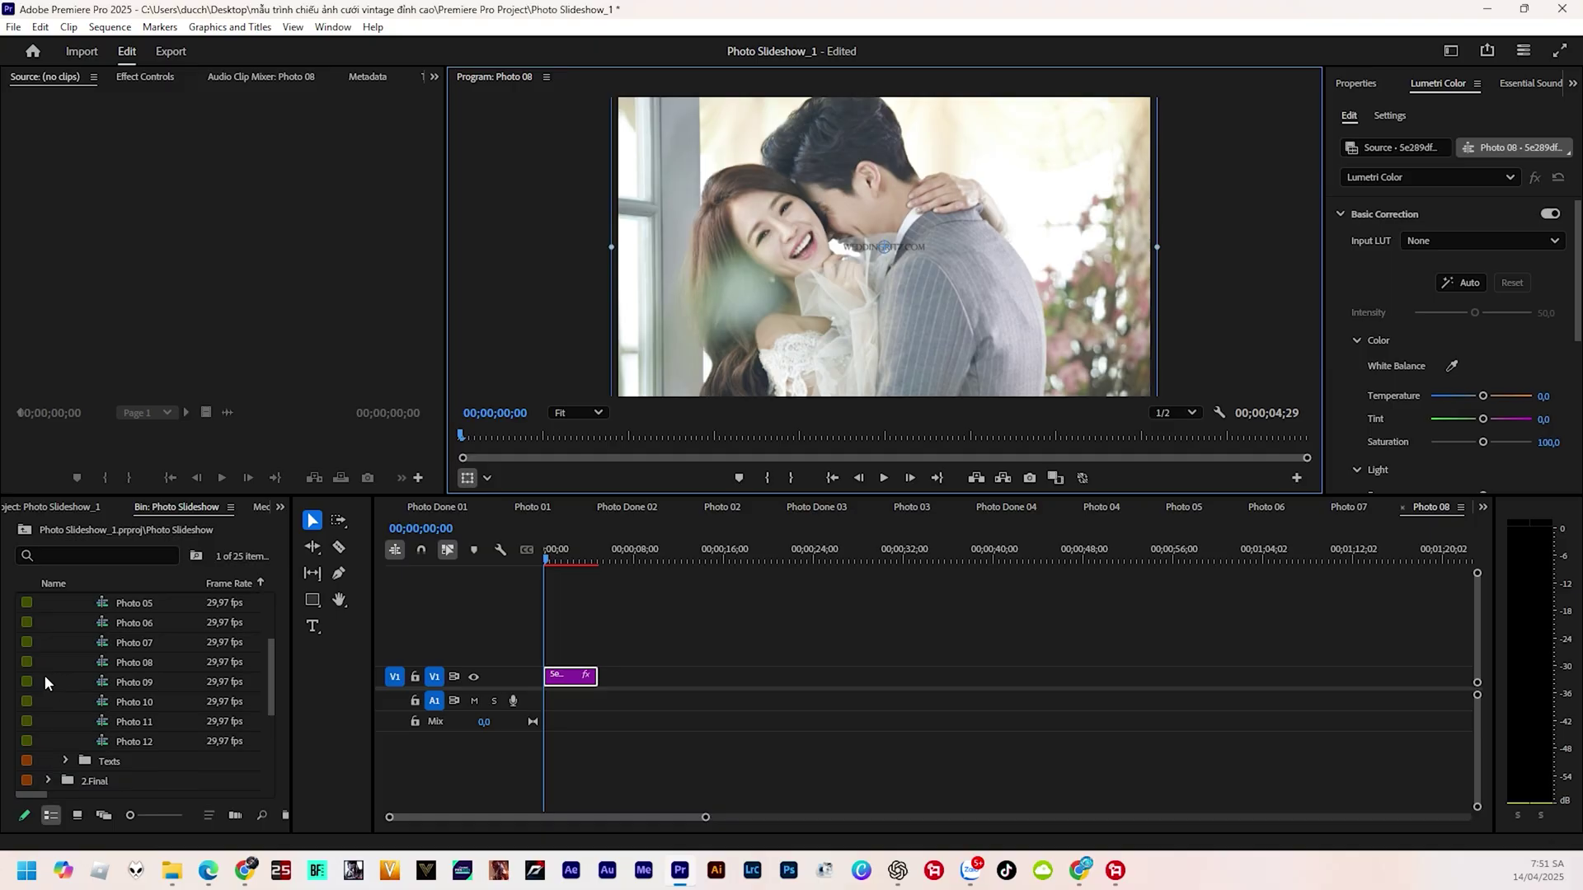
pyautogui.doubleClick(27, 680)
# Move between the Photo 08, 09 and 10 sequences and settle on the empty Photo 09
pyautogui.moveTo(26, 679)
pyautogui.mouseDown()
pyautogui.moveTo(476, 659)
pyautogui.moveTo(560, 721)
pyautogui.mouseUp()
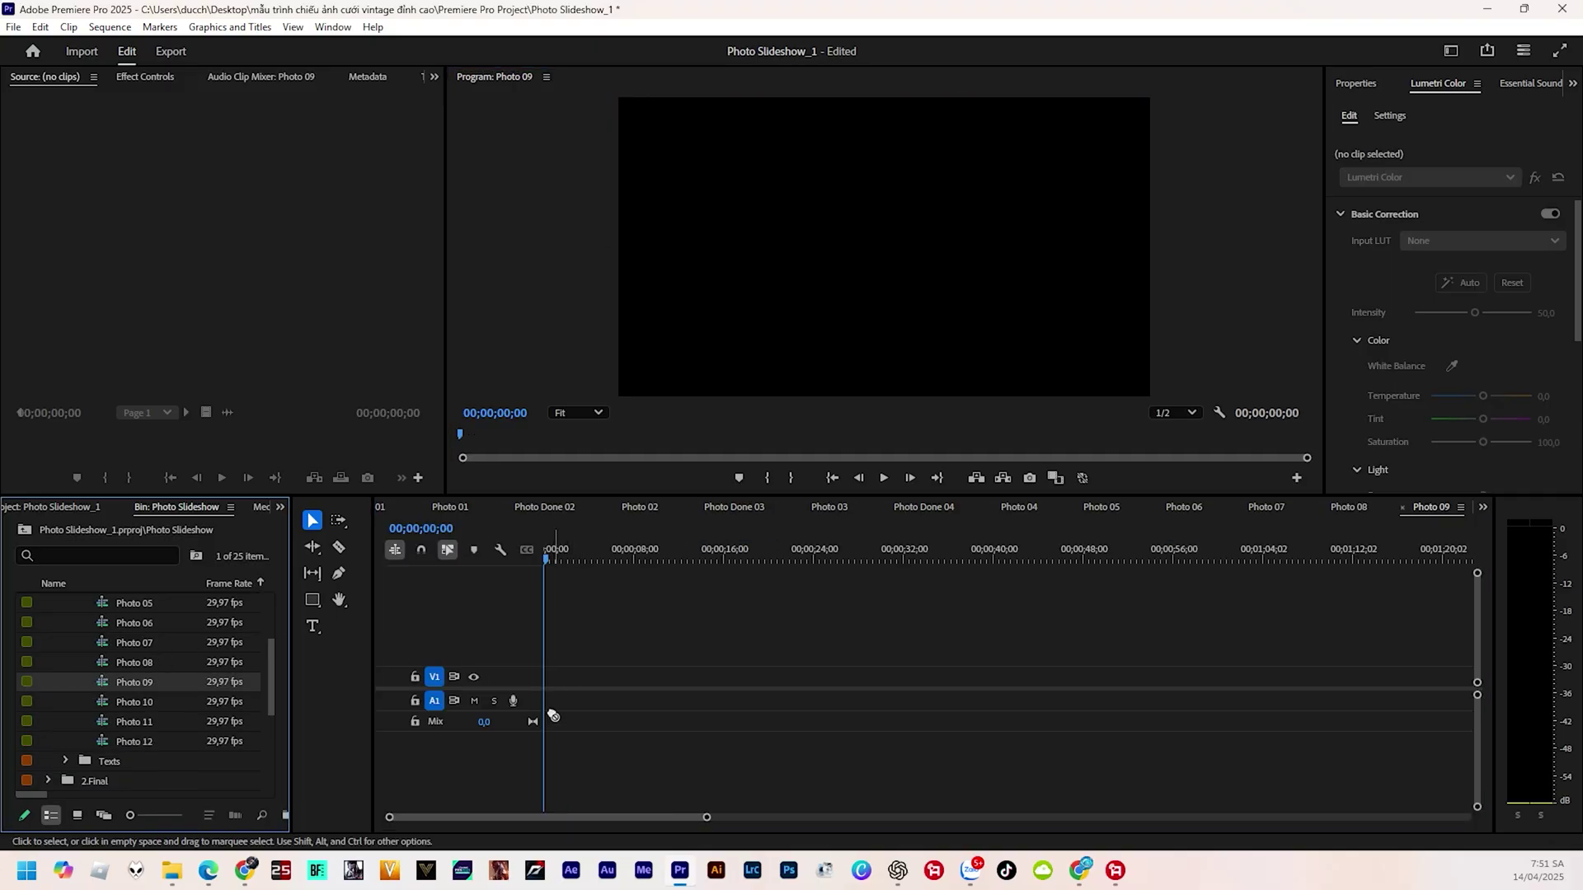
pyautogui.moveTo(560, 722); pyautogui.dragTo(525, 683)
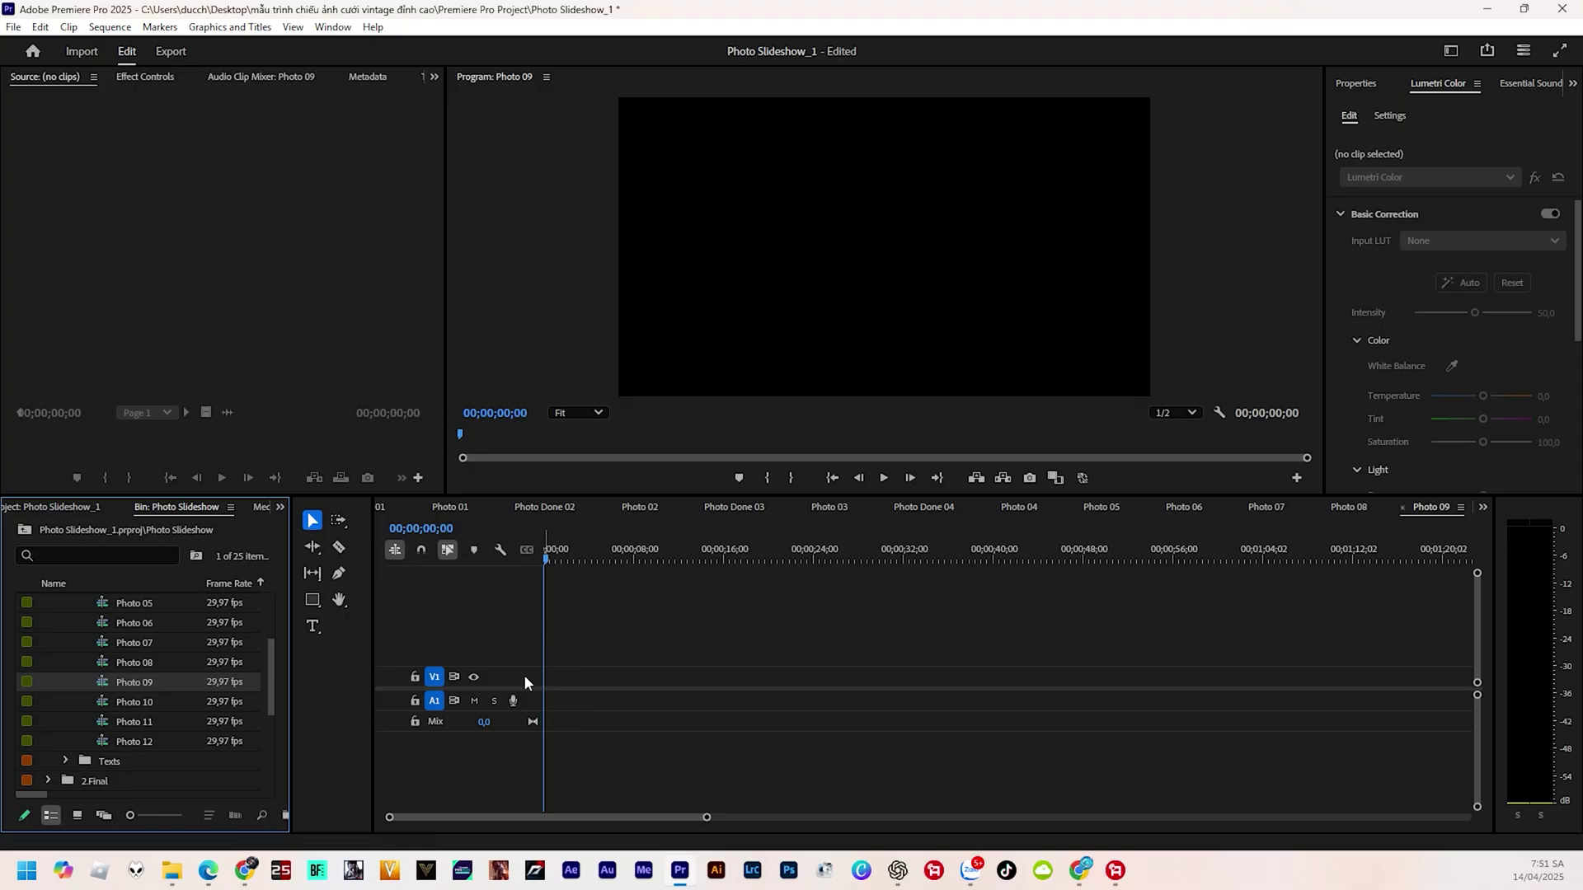
pyautogui.doubleClick(26, 700)
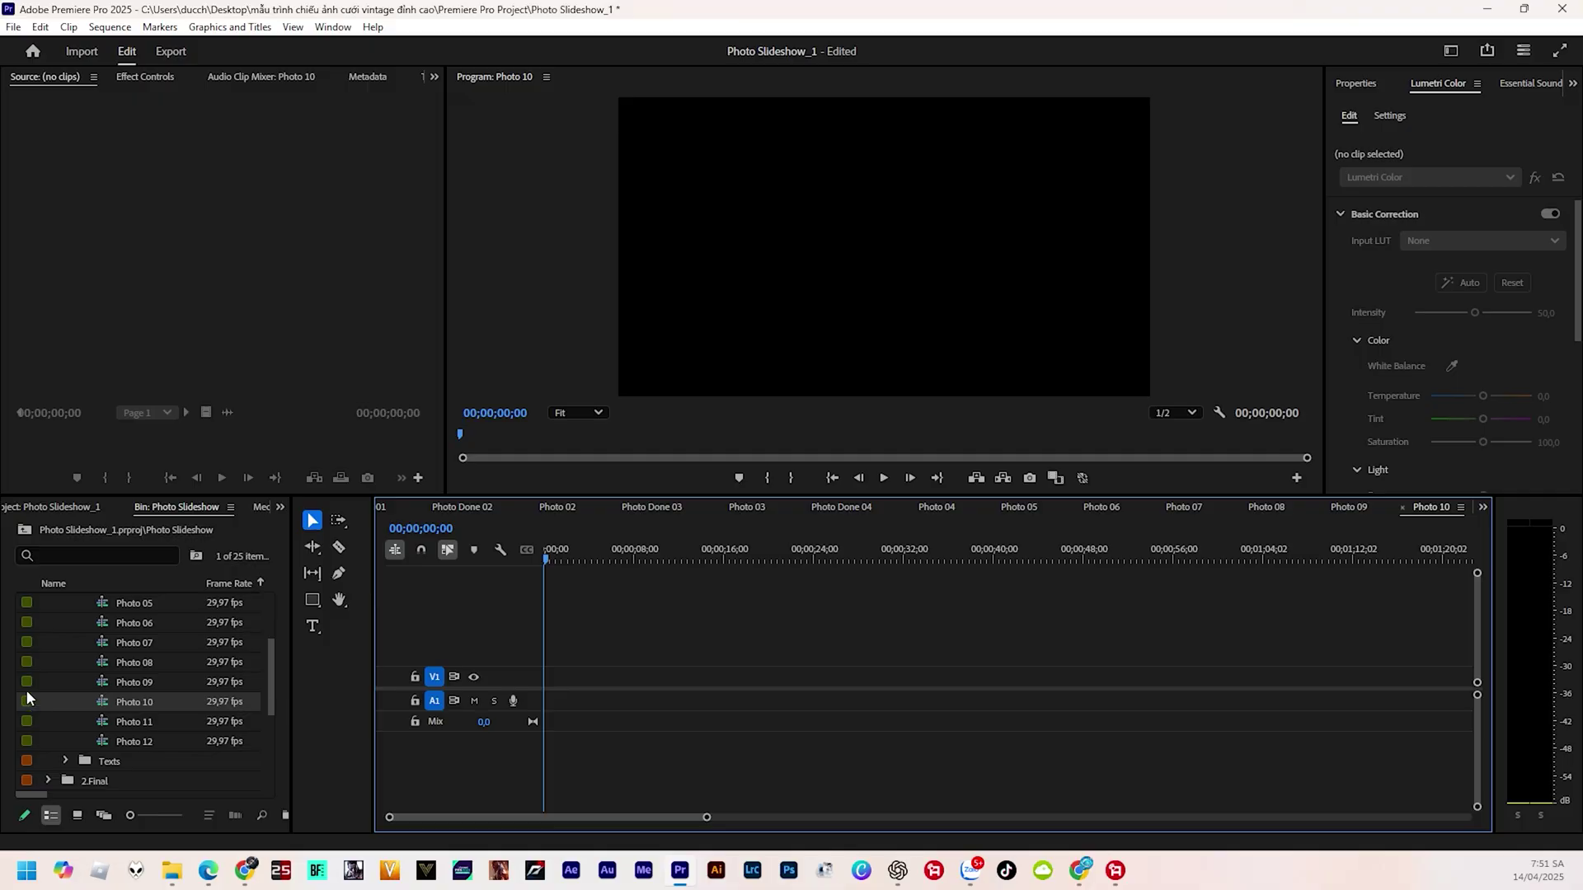
pyautogui.doubleClick(26, 682)
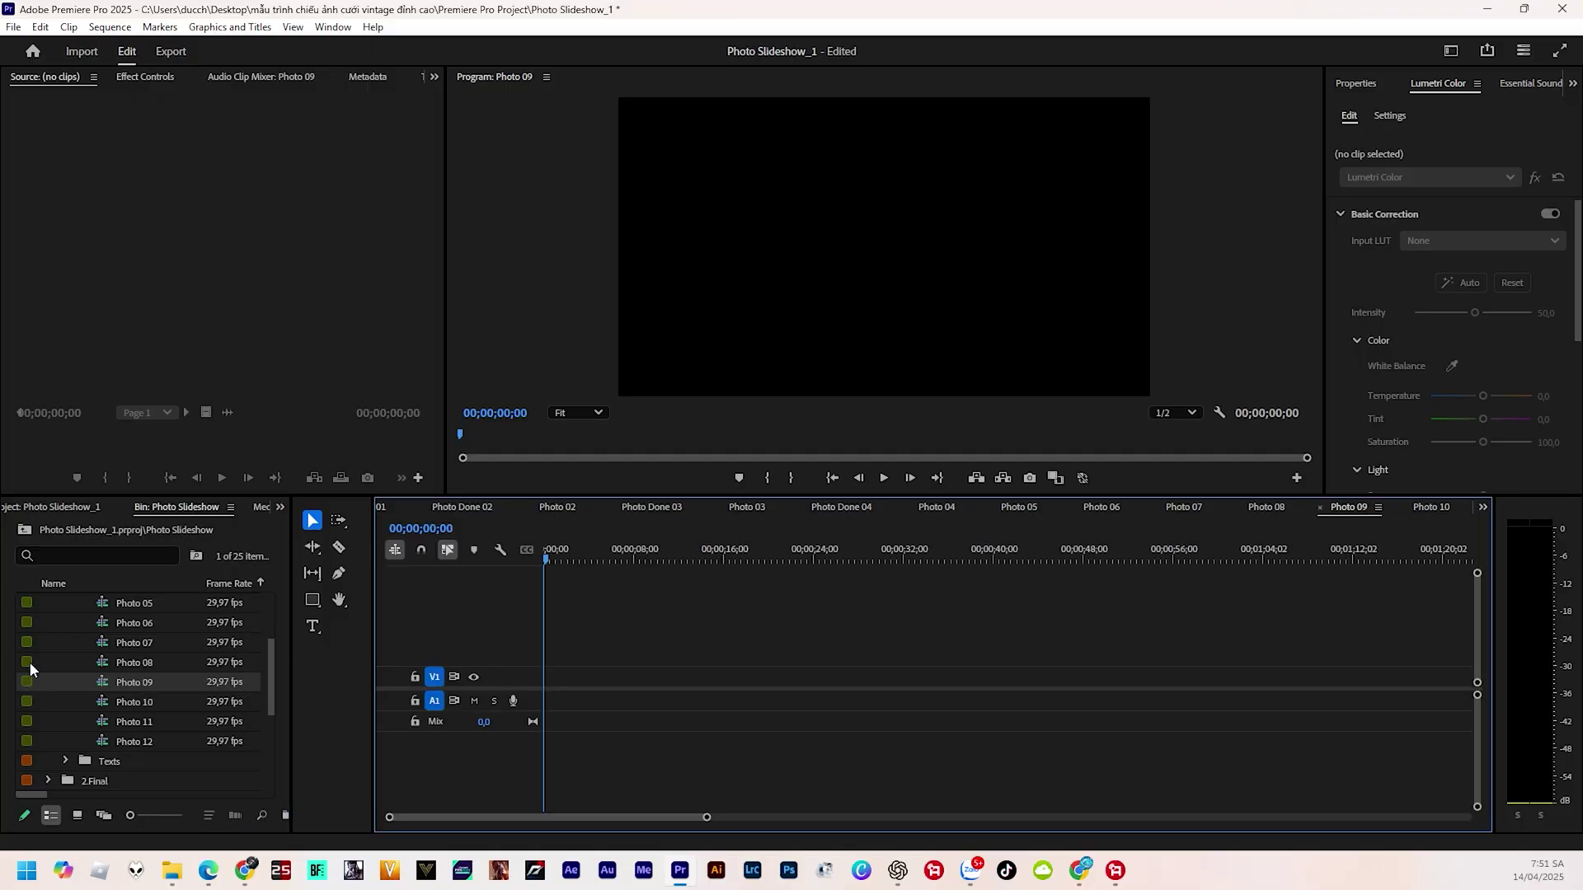
pyautogui.doubleClick(30, 661)
pyautogui.doubleClick(26, 680)
pyautogui.scroll(-3, 51, 764)
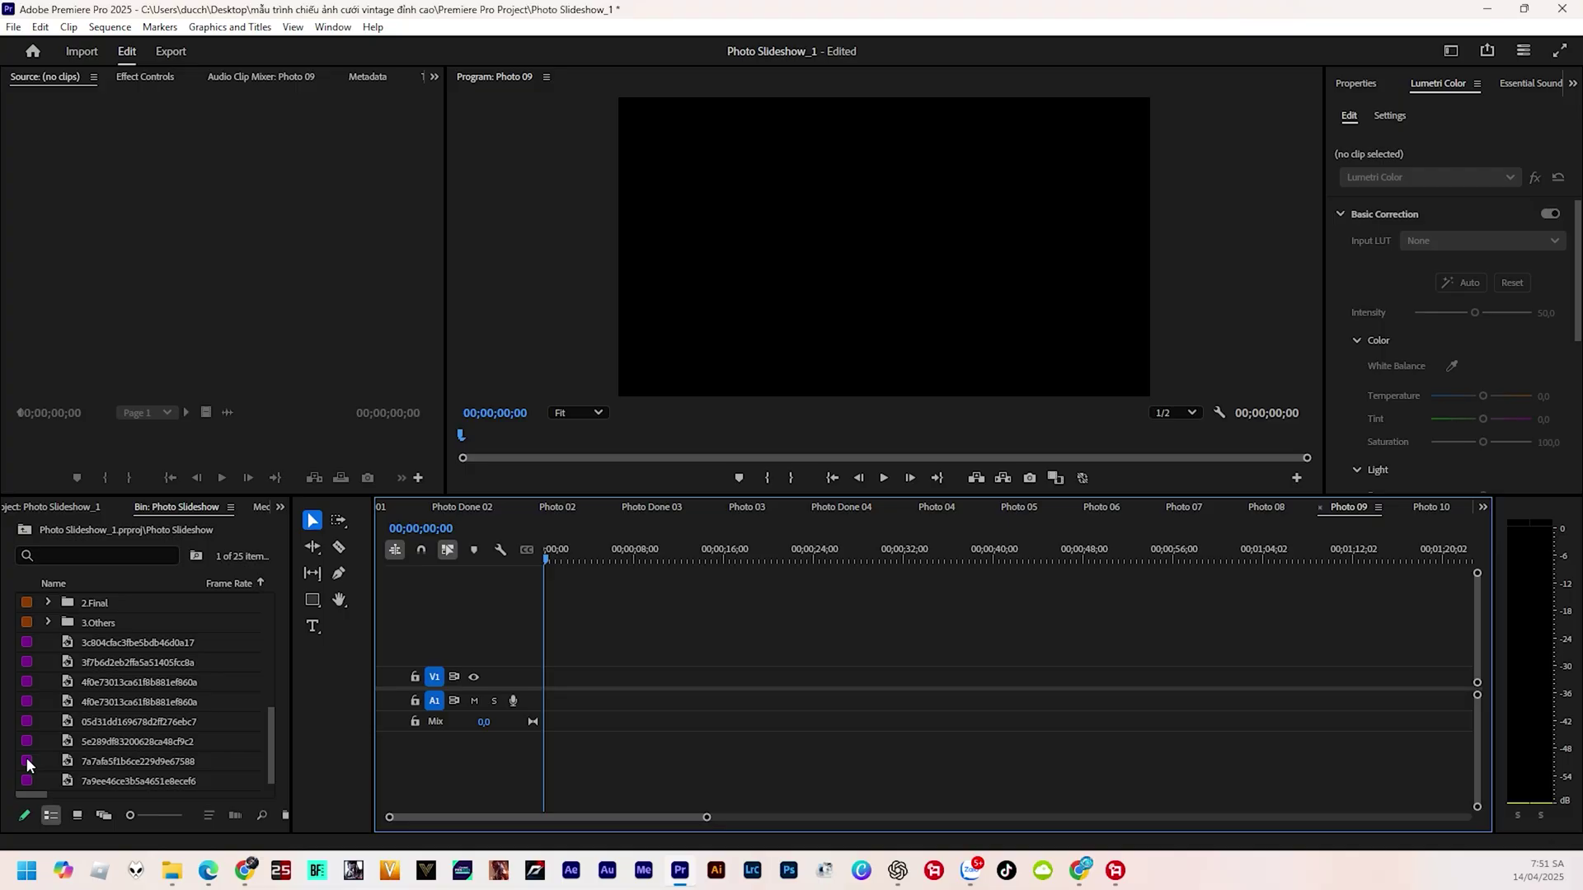
# Put the window-lit couple photo in Photo 09, scale it to frame size, and enlarge it to fill the width
pyautogui.moveTo(27, 759); pyautogui.dragTo(557, 686)
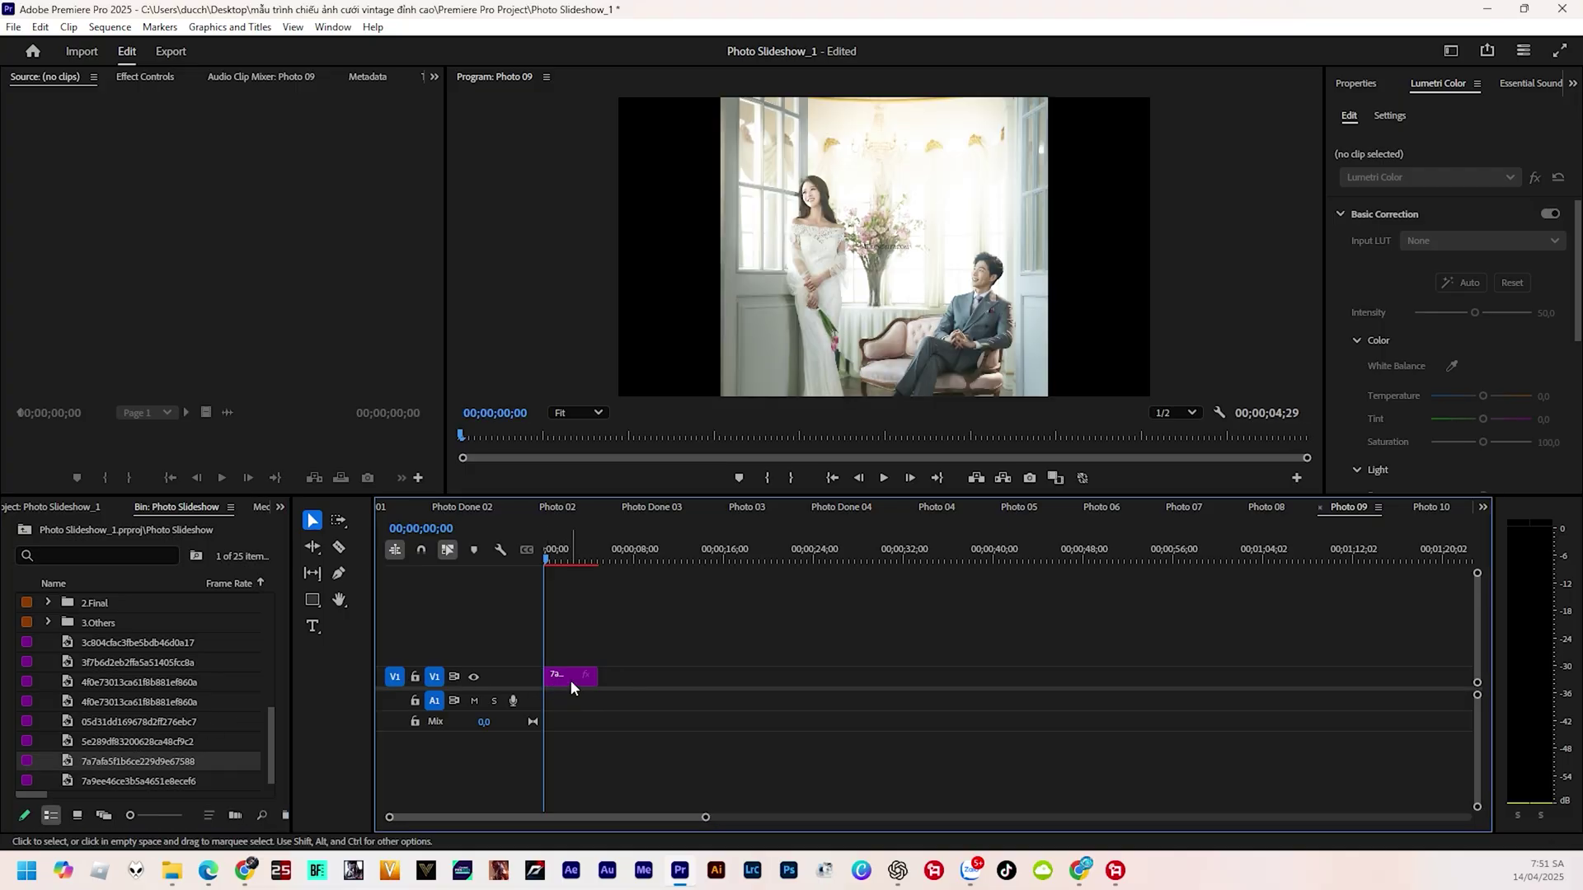
pyautogui.rightClick(558, 685)
pyautogui.click(667, 668)
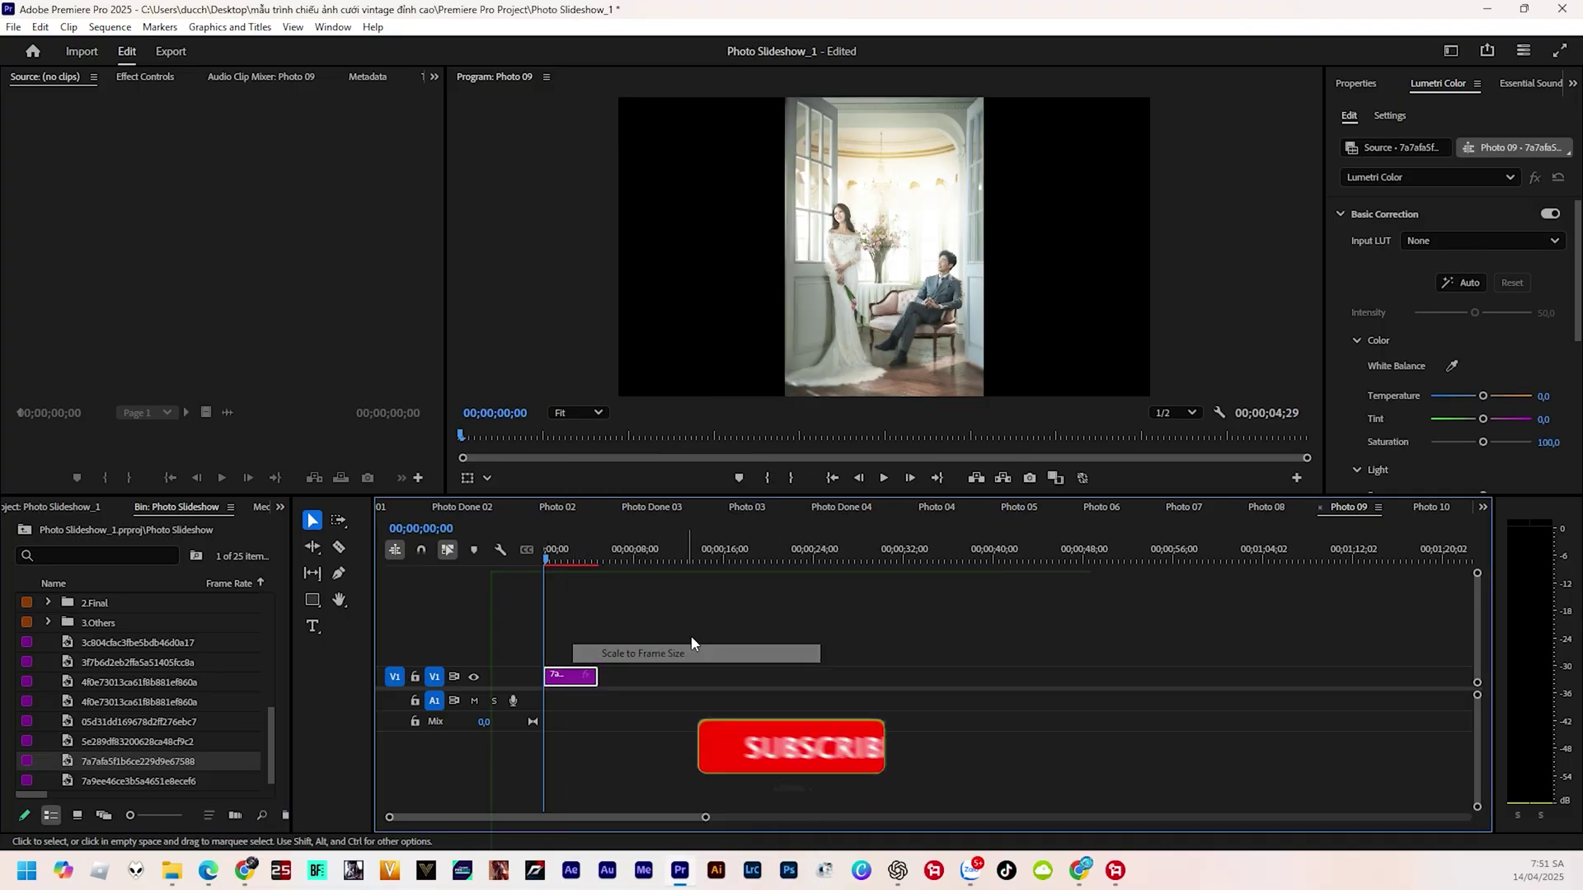
pyautogui.click(872, 338)
pyautogui.moveTo(985, 246); pyautogui.dragTo(1152, 246)
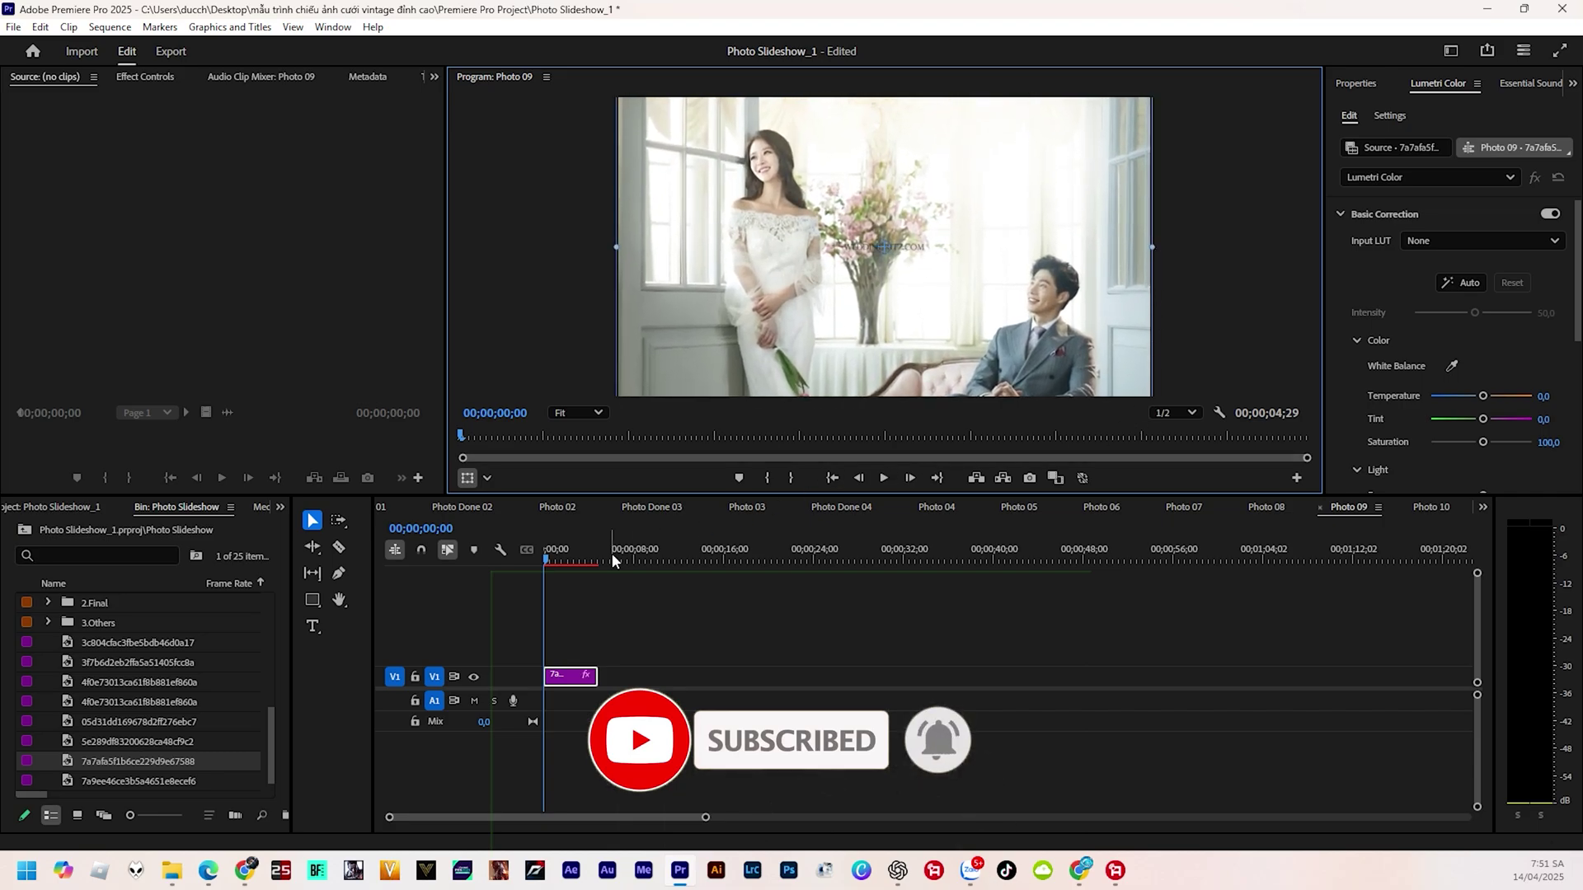
pyautogui.scroll(3, 152, 686)
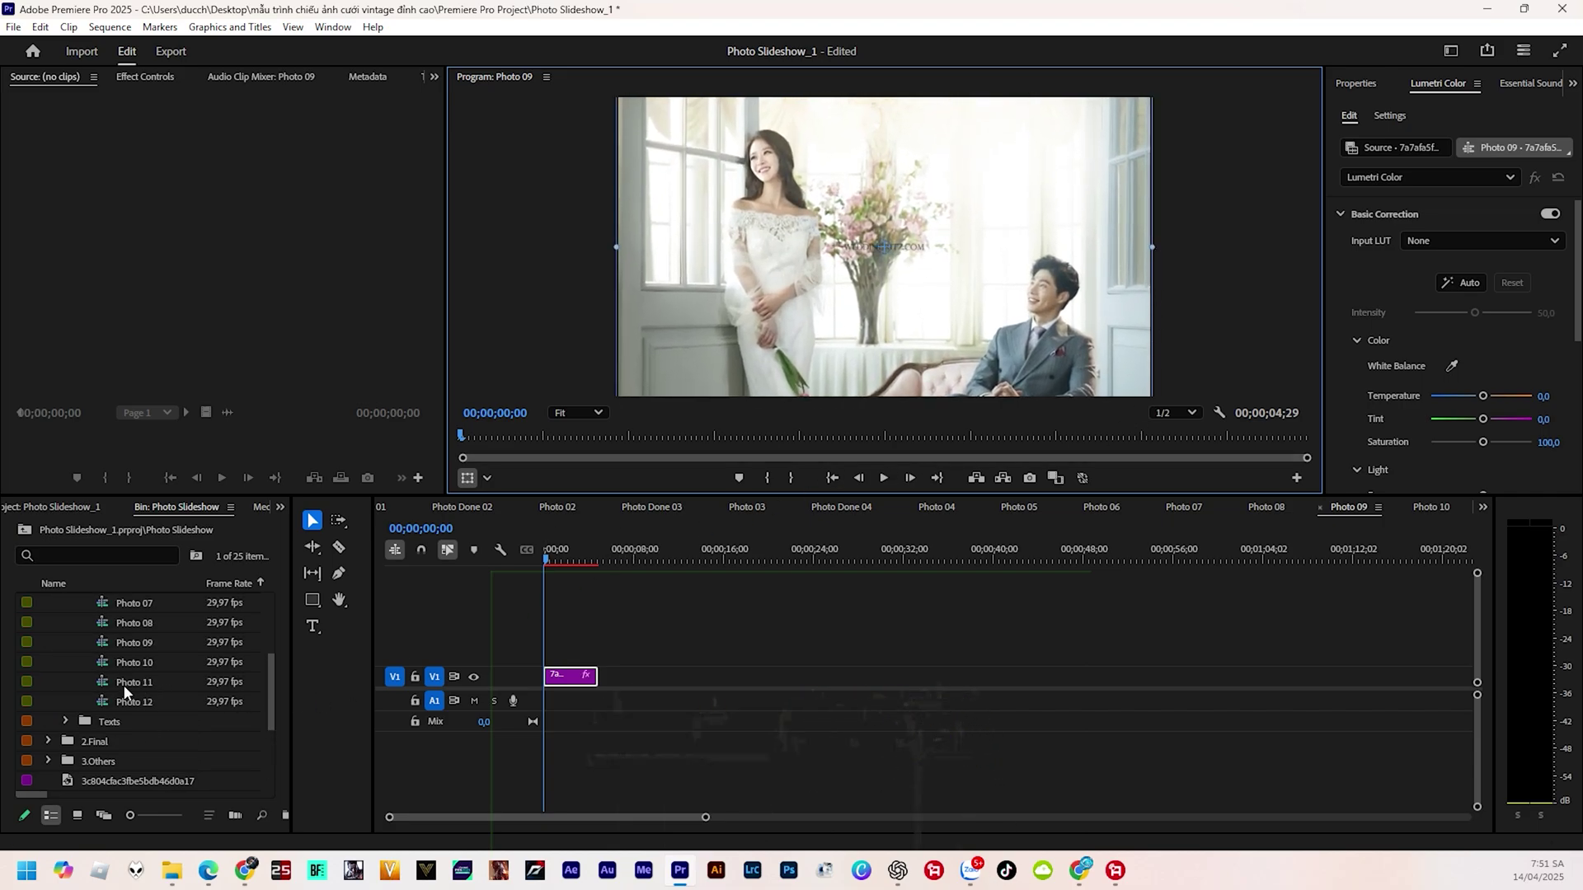
pyautogui.doubleClick(28, 659)
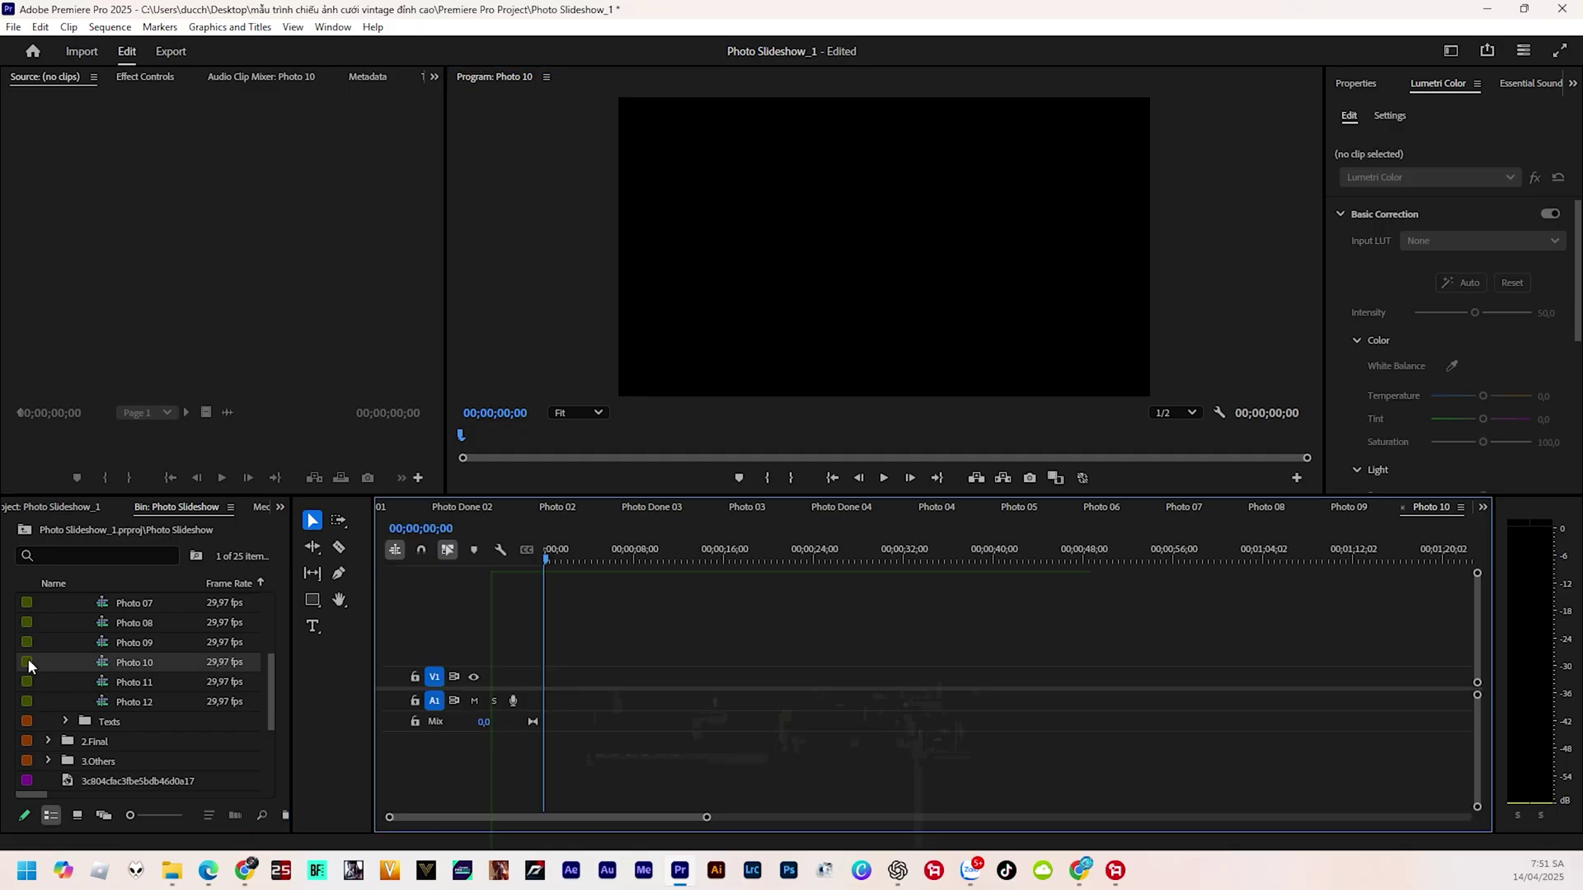
# Fill Photo 10 with the laughing-couple photo scaled up to fill the frame, then return to Final
pyautogui.scroll(-2, 46, 740)
pyautogui.scroll(-1, 42, 744)
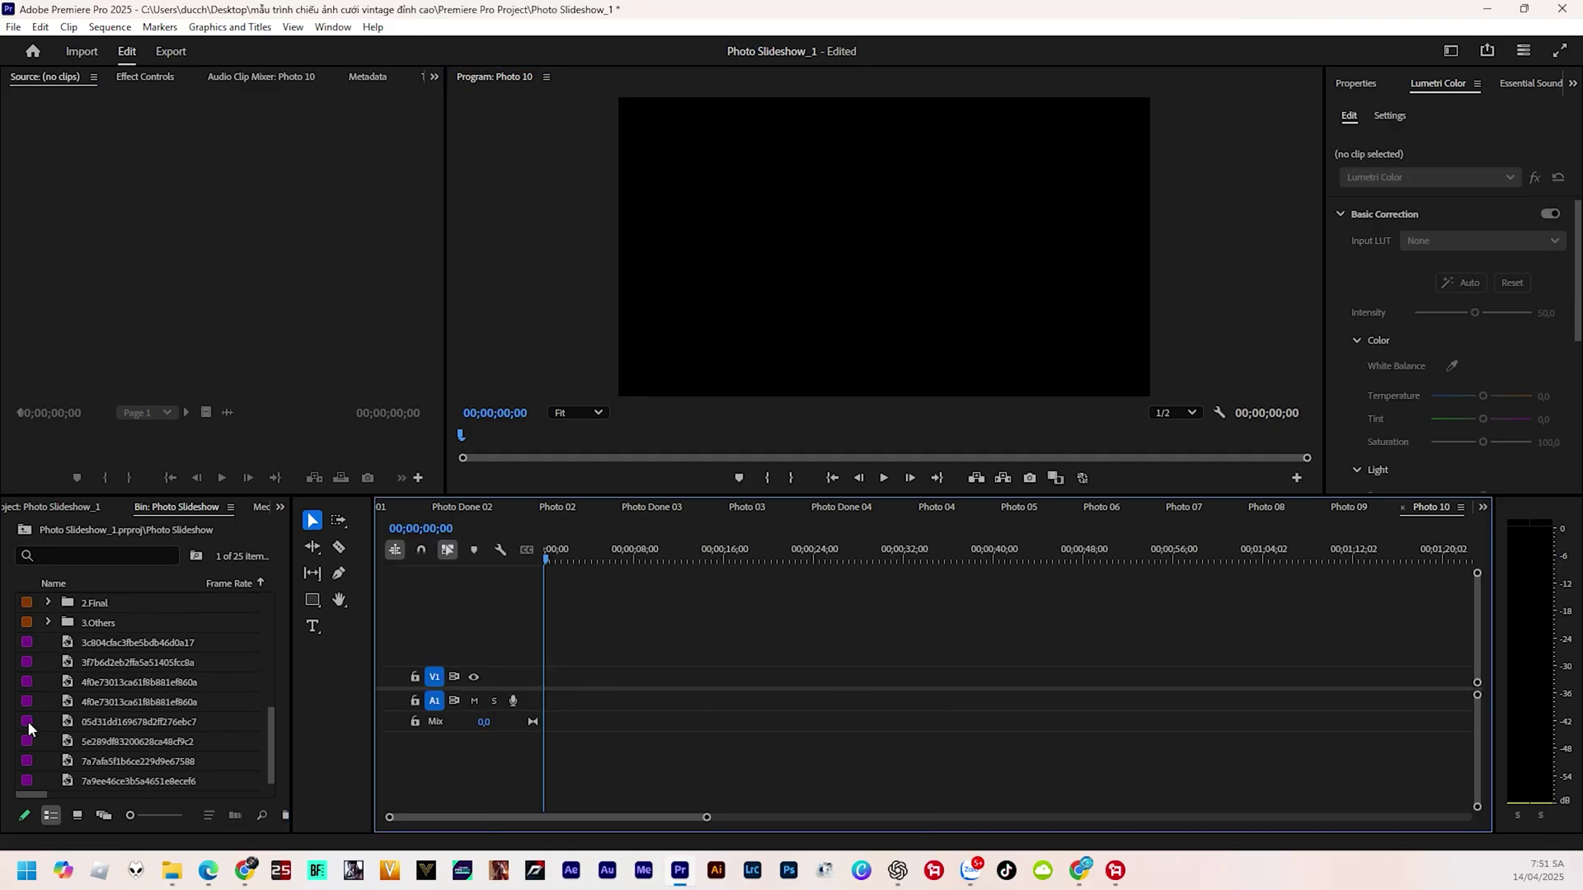
pyautogui.moveTo(28, 742); pyautogui.dragTo(556, 681)
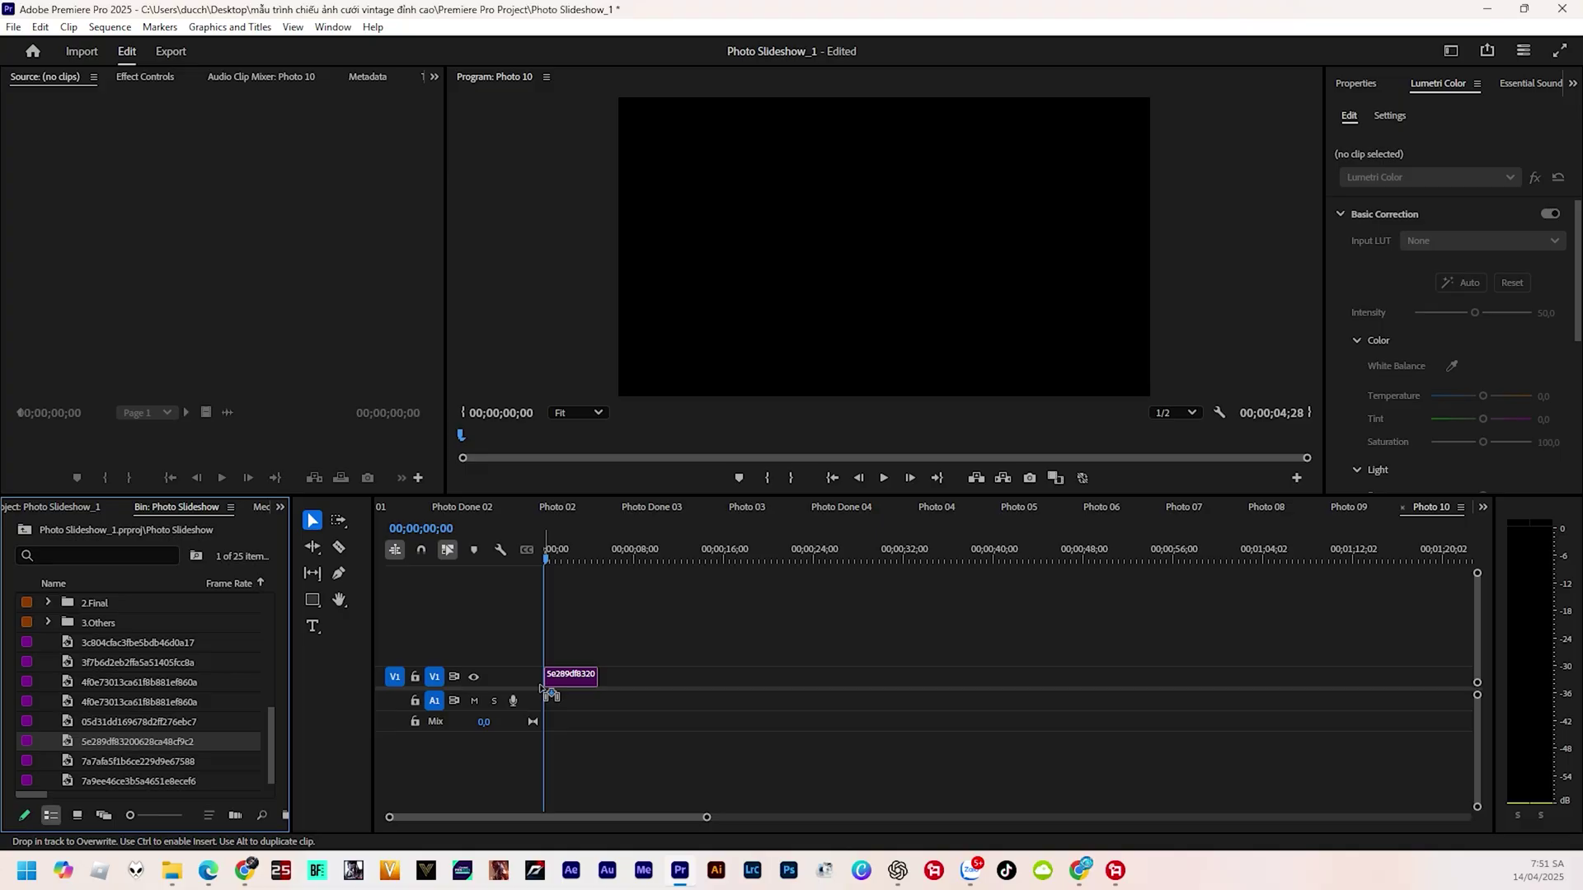
pyautogui.rightClick(555, 681)
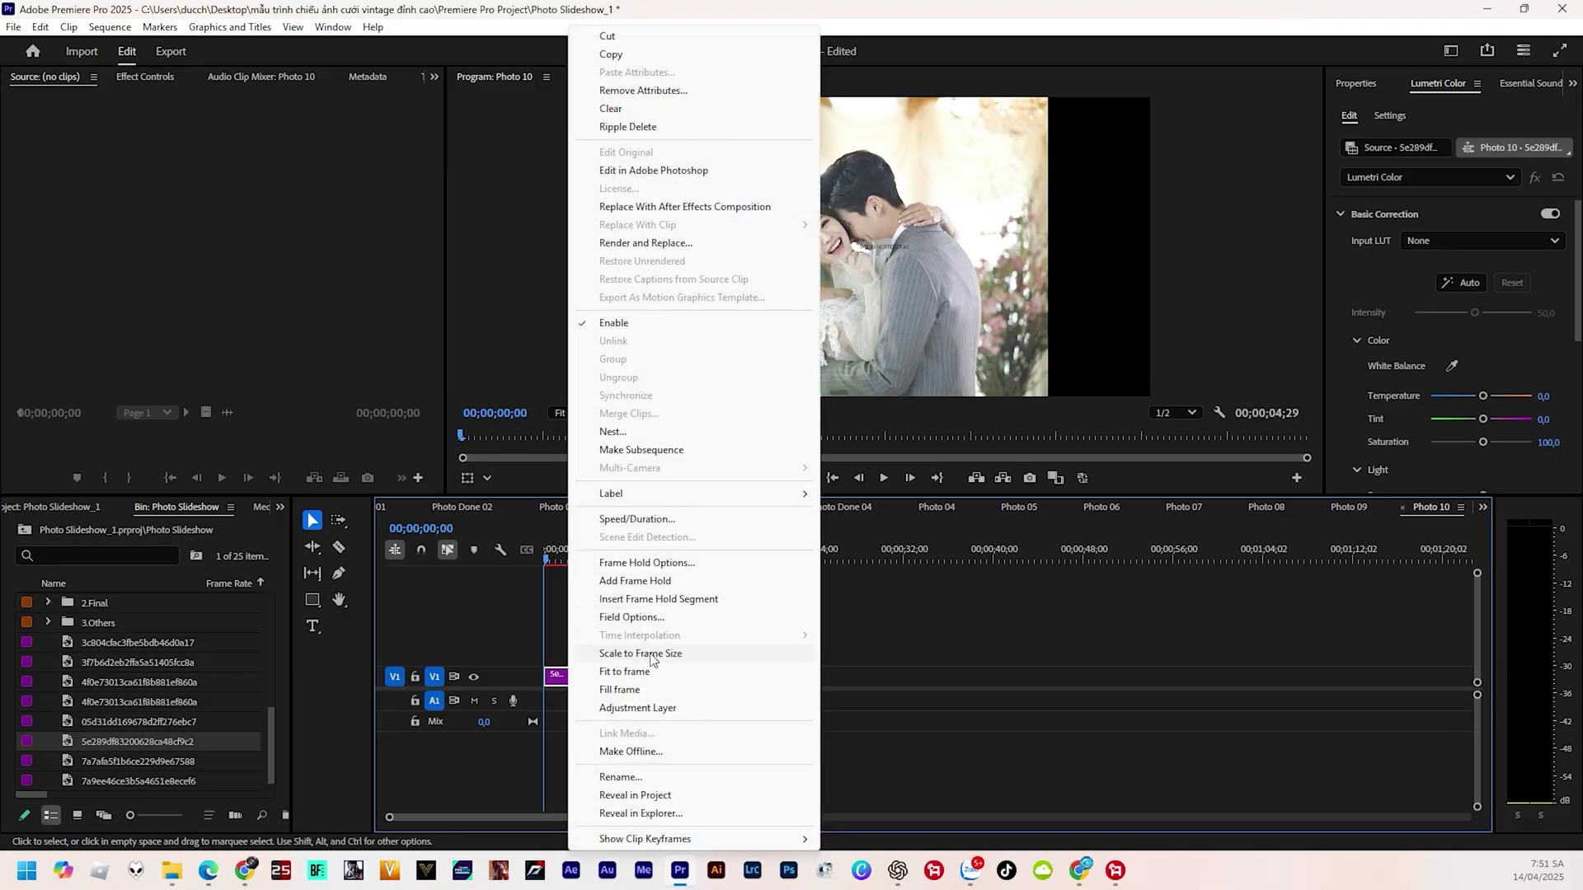
pyautogui.click(651, 656)
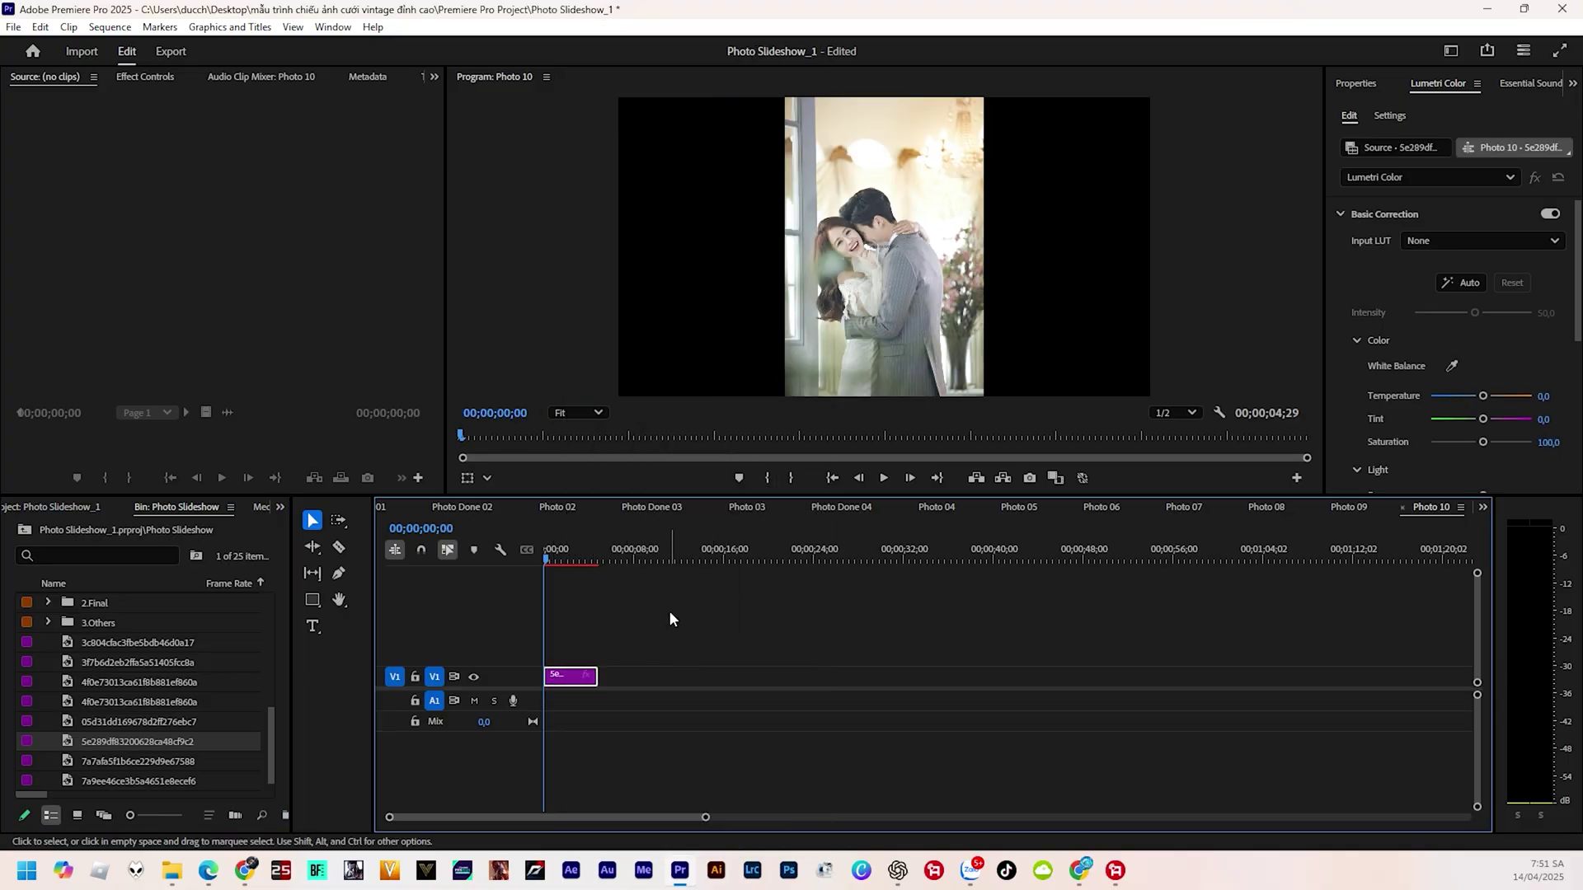
pyautogui.click(934, 310)
pyautogui.moveTo(985, 249); pyautogui.dragTo(1157, 260)
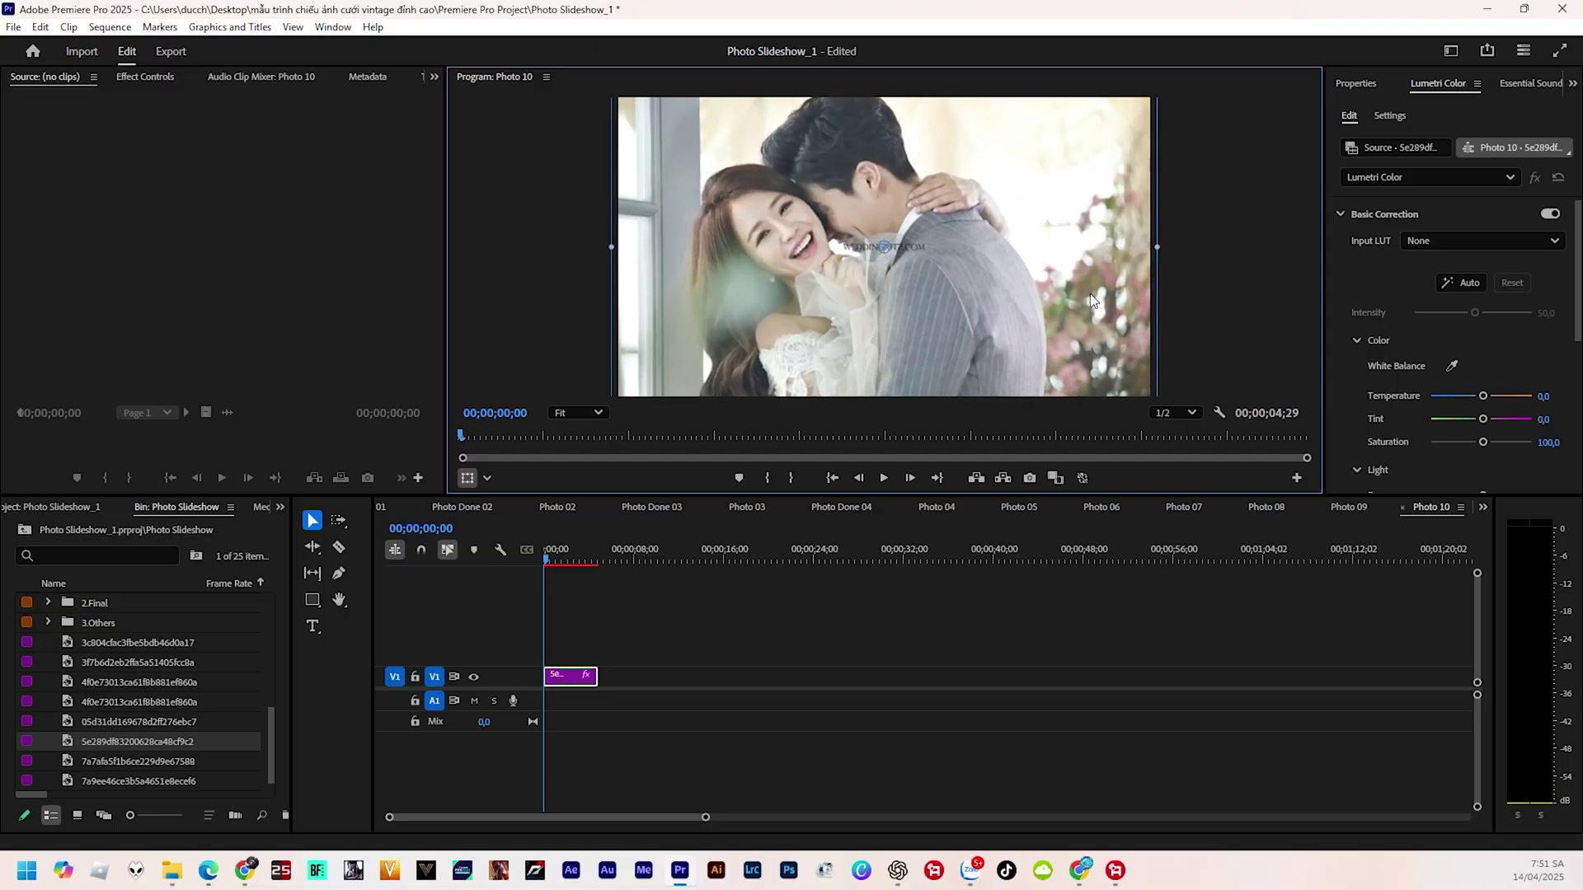
pyautogui.click(1481, 507)
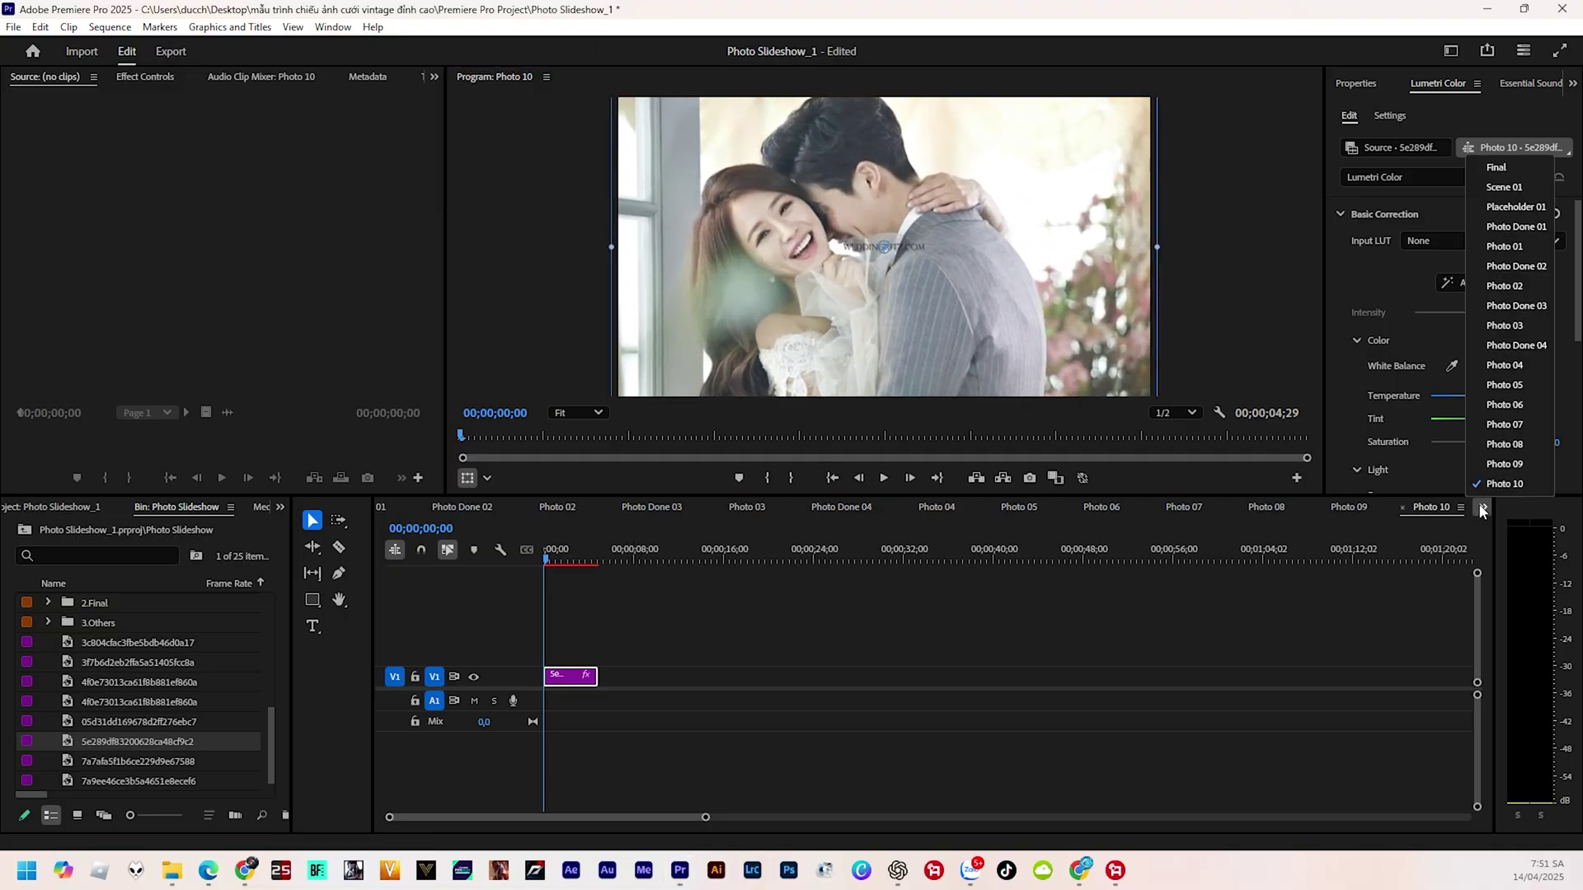
pyautogui.click(1496, 167)
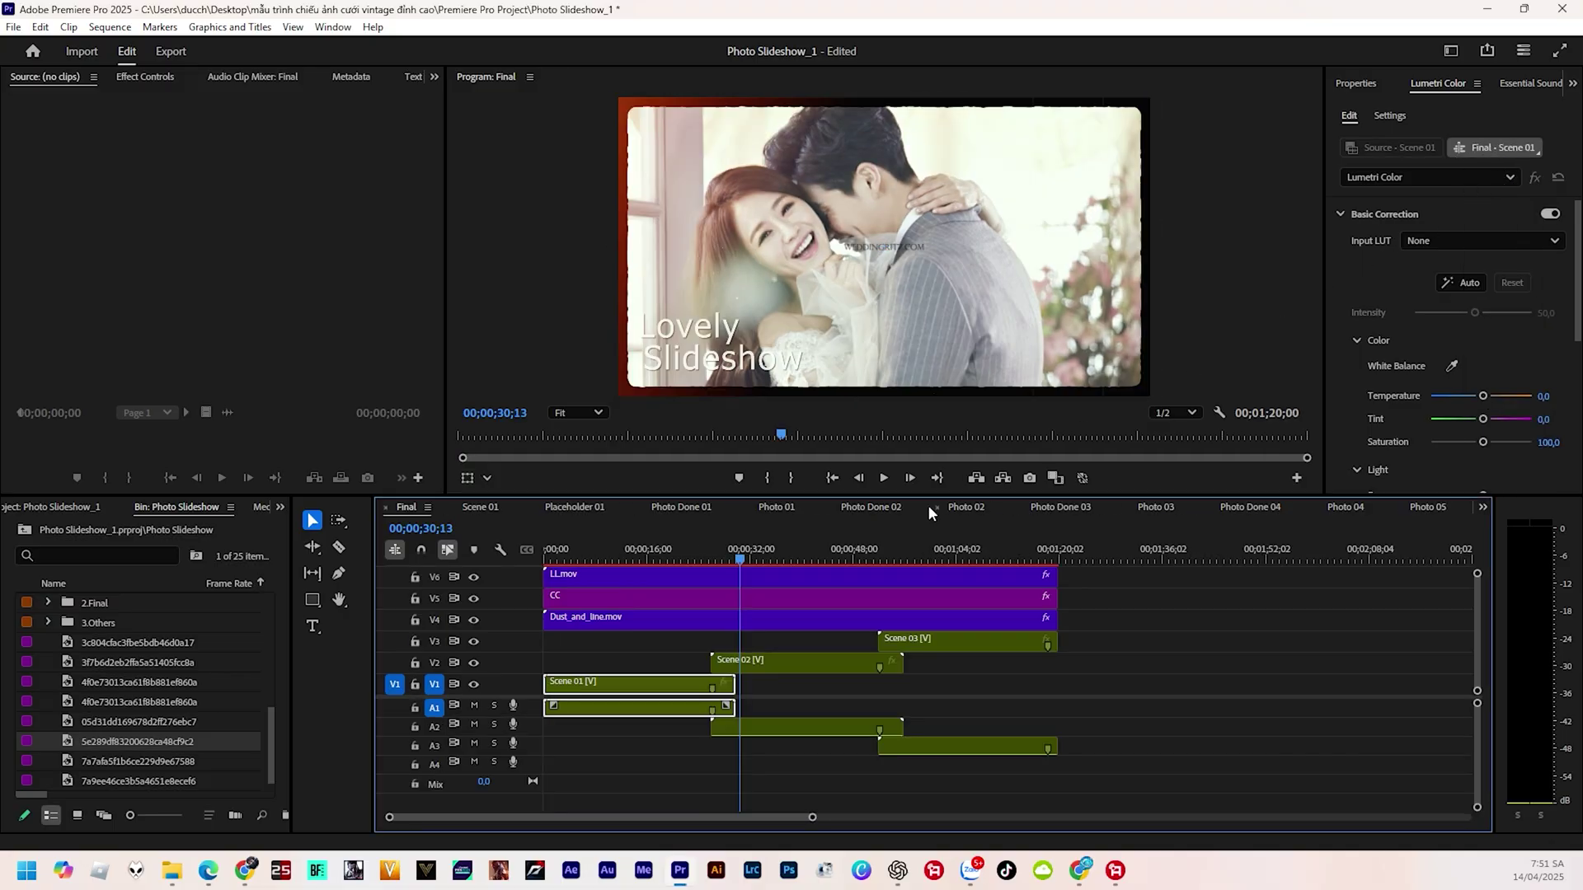
# Scrub the Final timeline around the 30-second mark and later to preview the slideshow
pyautogui.moveTo(745, 559); pyautogui.dragTo(719, 554)
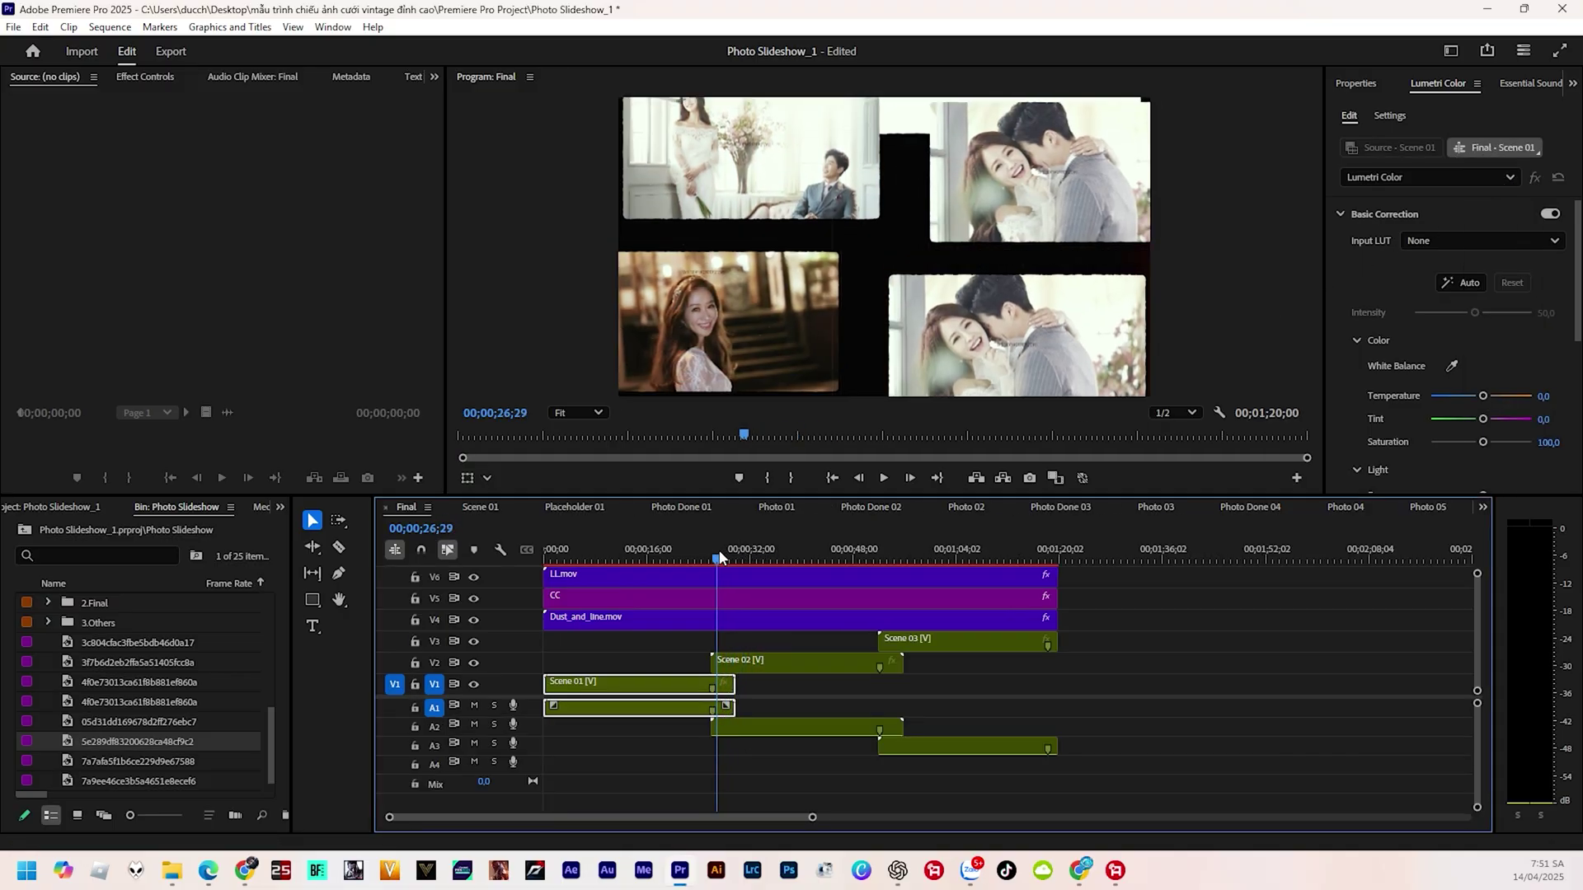
pyautogui.moveTo(719, 550)
pyautogui.mouseDown()
pyautogui.moveTo(536, 565)
pyautogui.moveTo(573, 566)
pyautogui.mouseUp()
pyautogui.scroll(3, 125, 677)
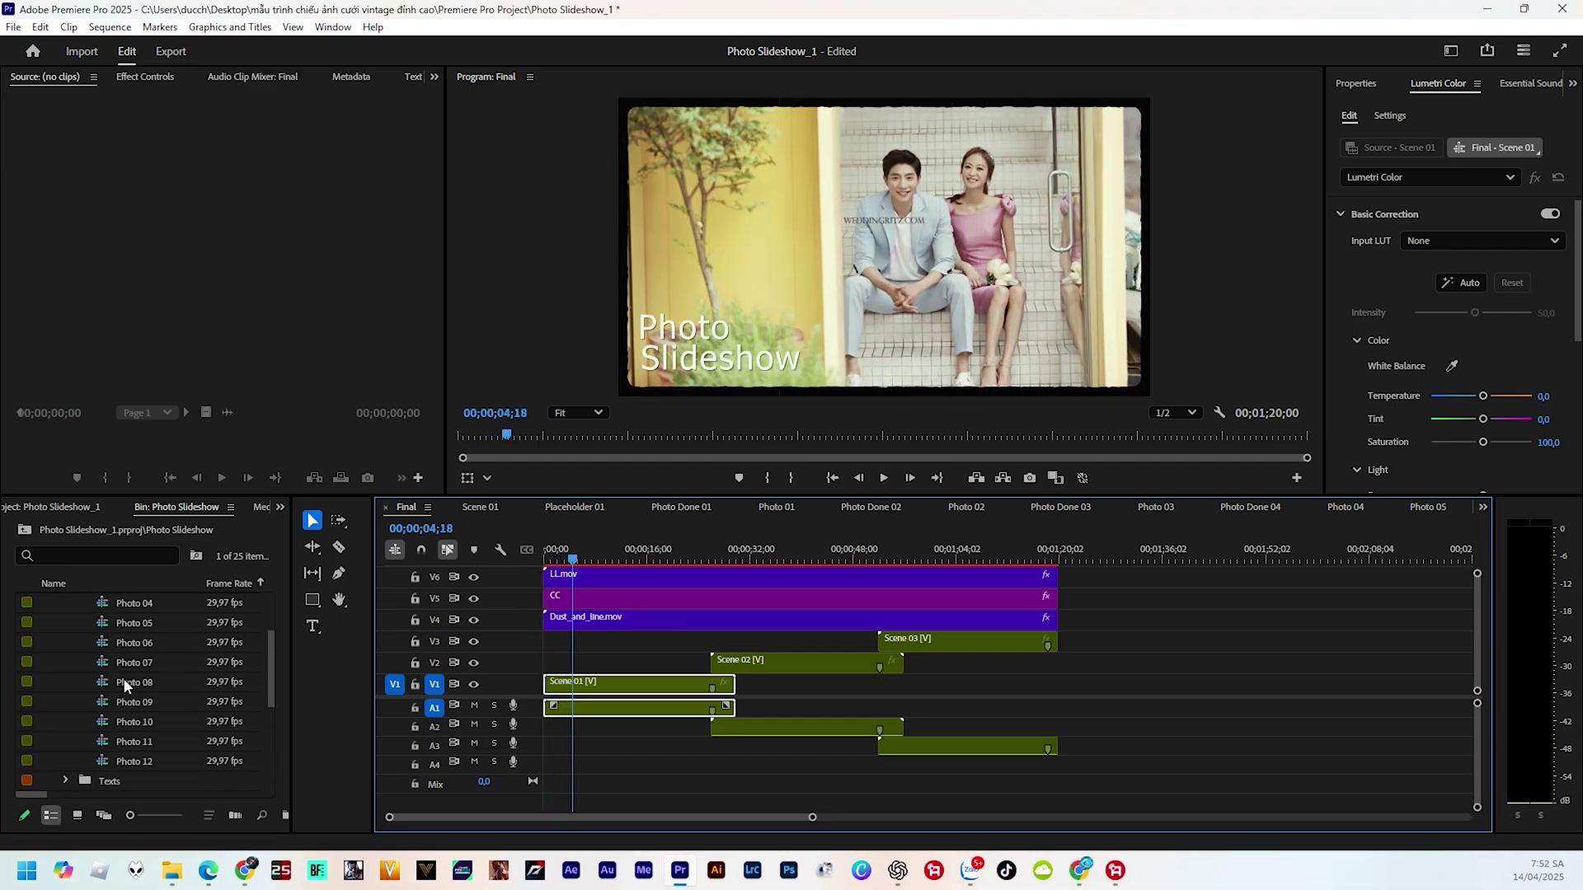
pyautogui.scroll(3, 123, 682)
# Collapse the Photos folder, expand the Texts folder, and open the Text 01_1 sequence
pyautogui.click(63, 623)
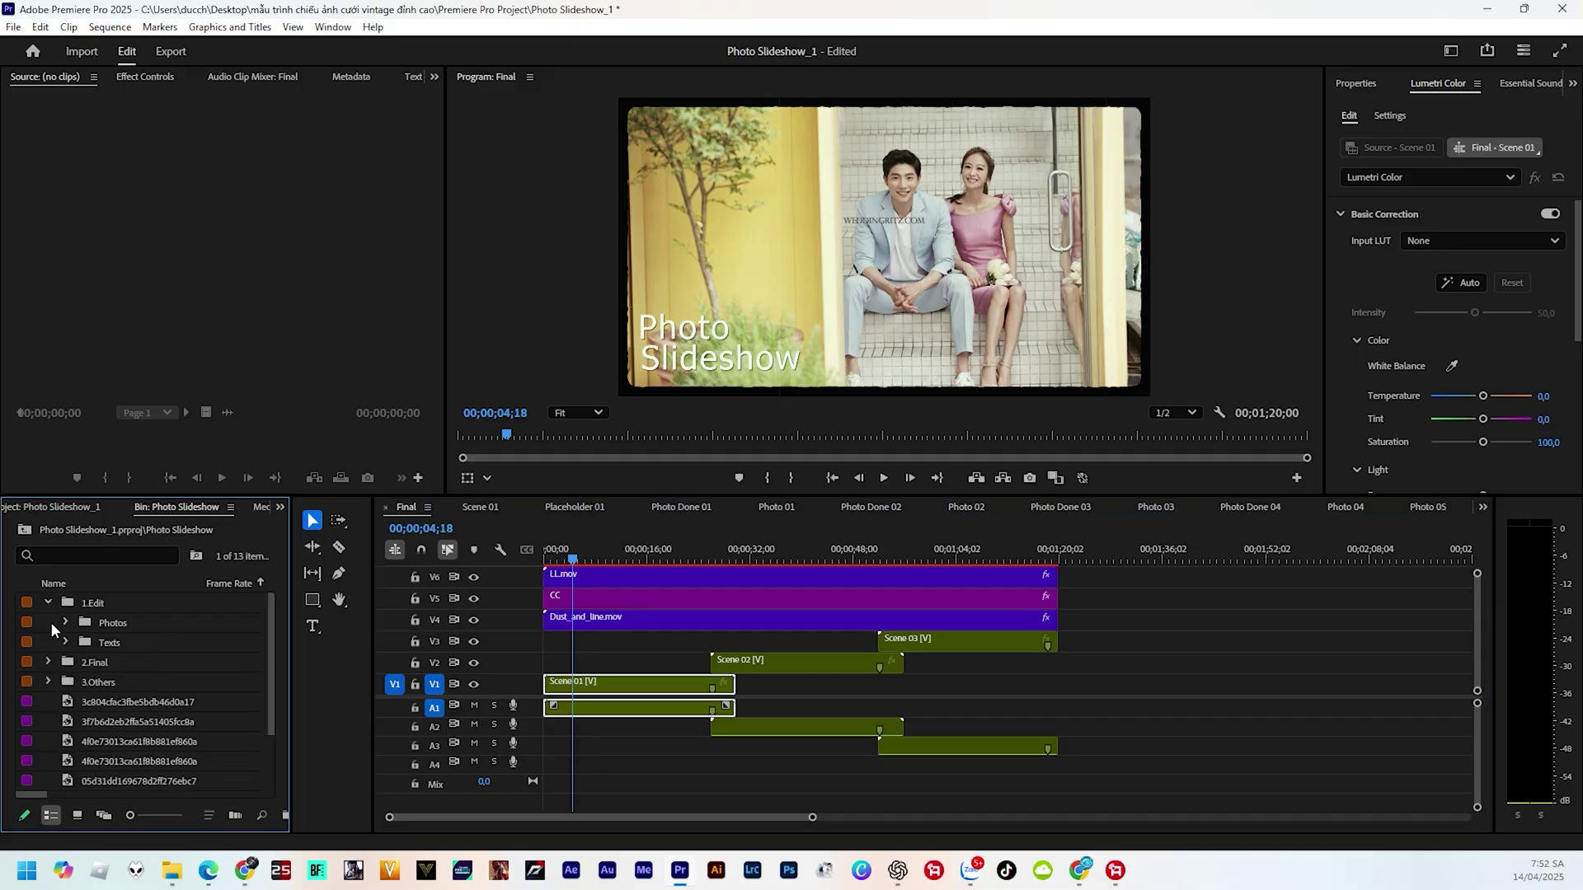
pyautogui.click(62, 640)
pyautogui.scroll(-3, 120, 661)
pyautogui.scroll(-2, 120, 661)
pyautogui.scroll(-2, 117, 661)
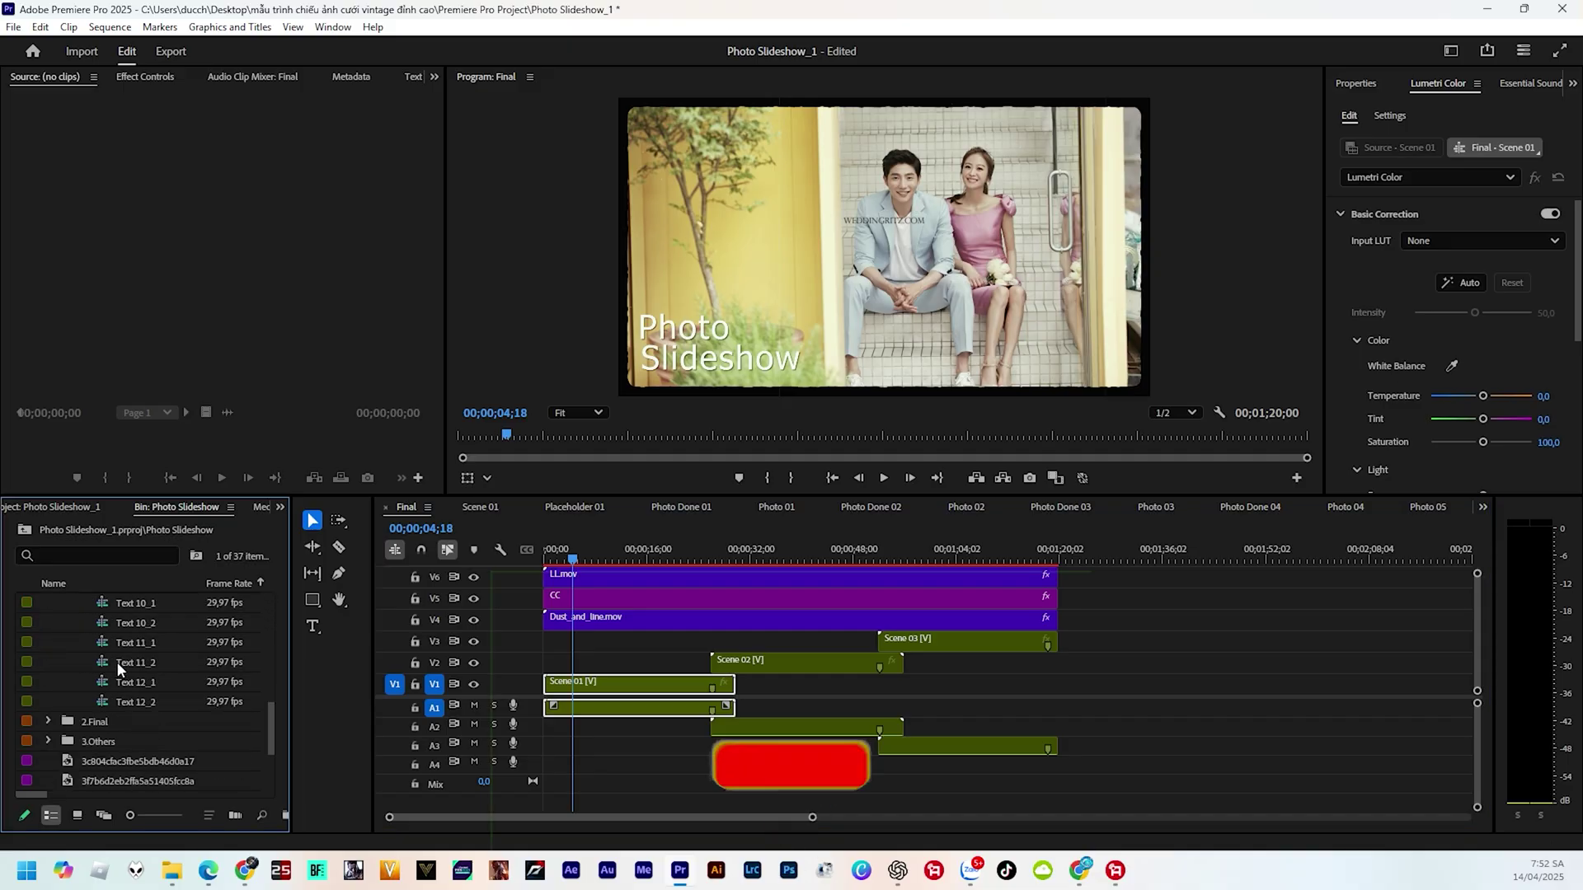
pyautogui.scroll(5, 113, 661)
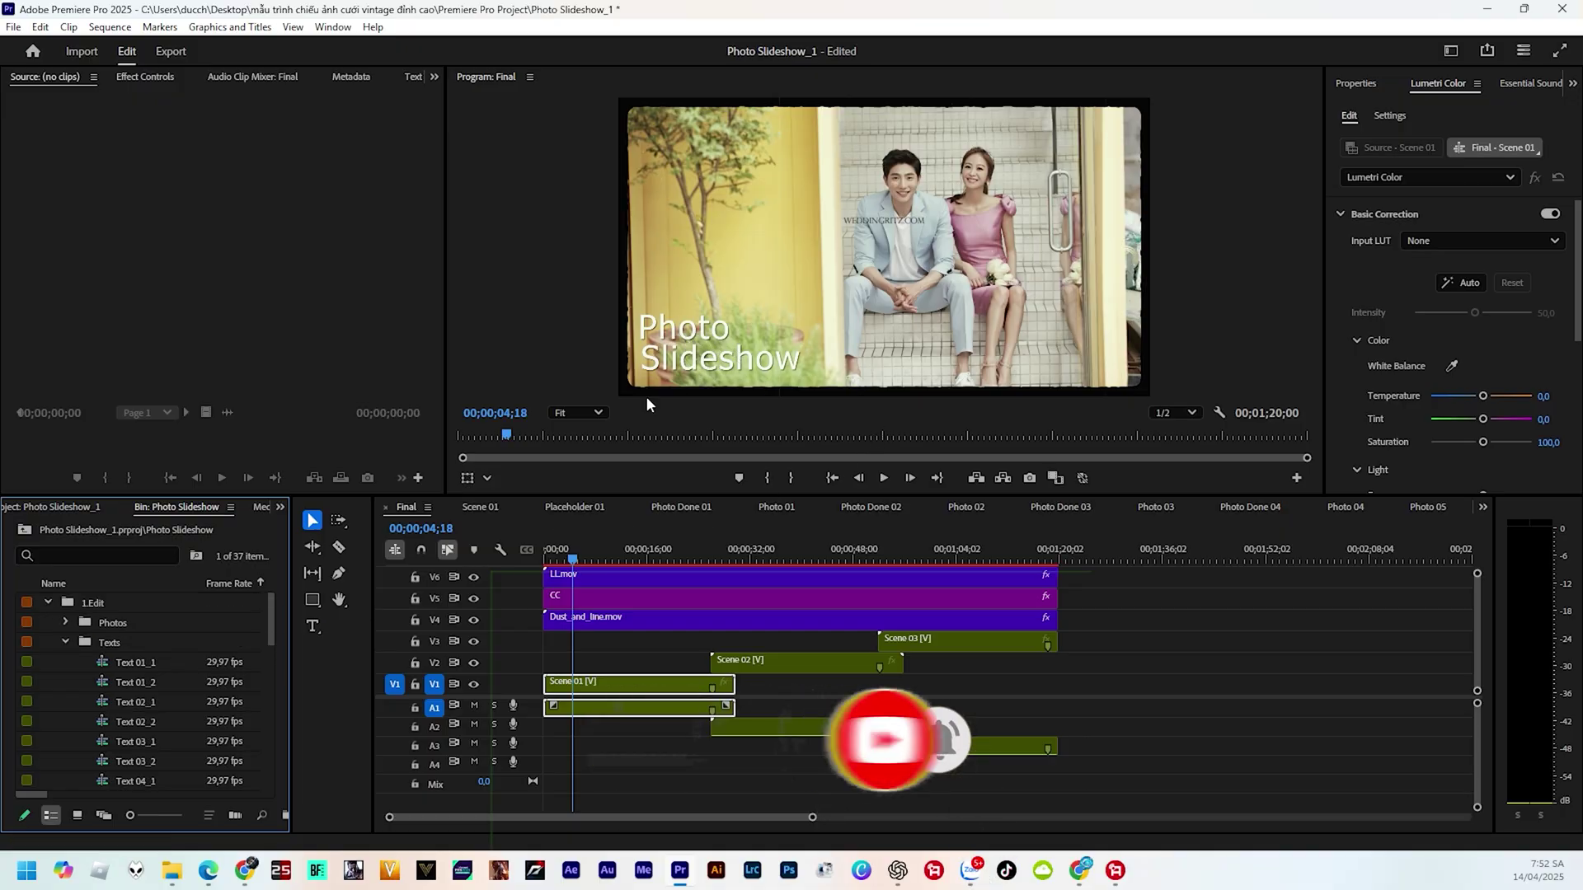
pyautogui.doubleClick(160, 661)
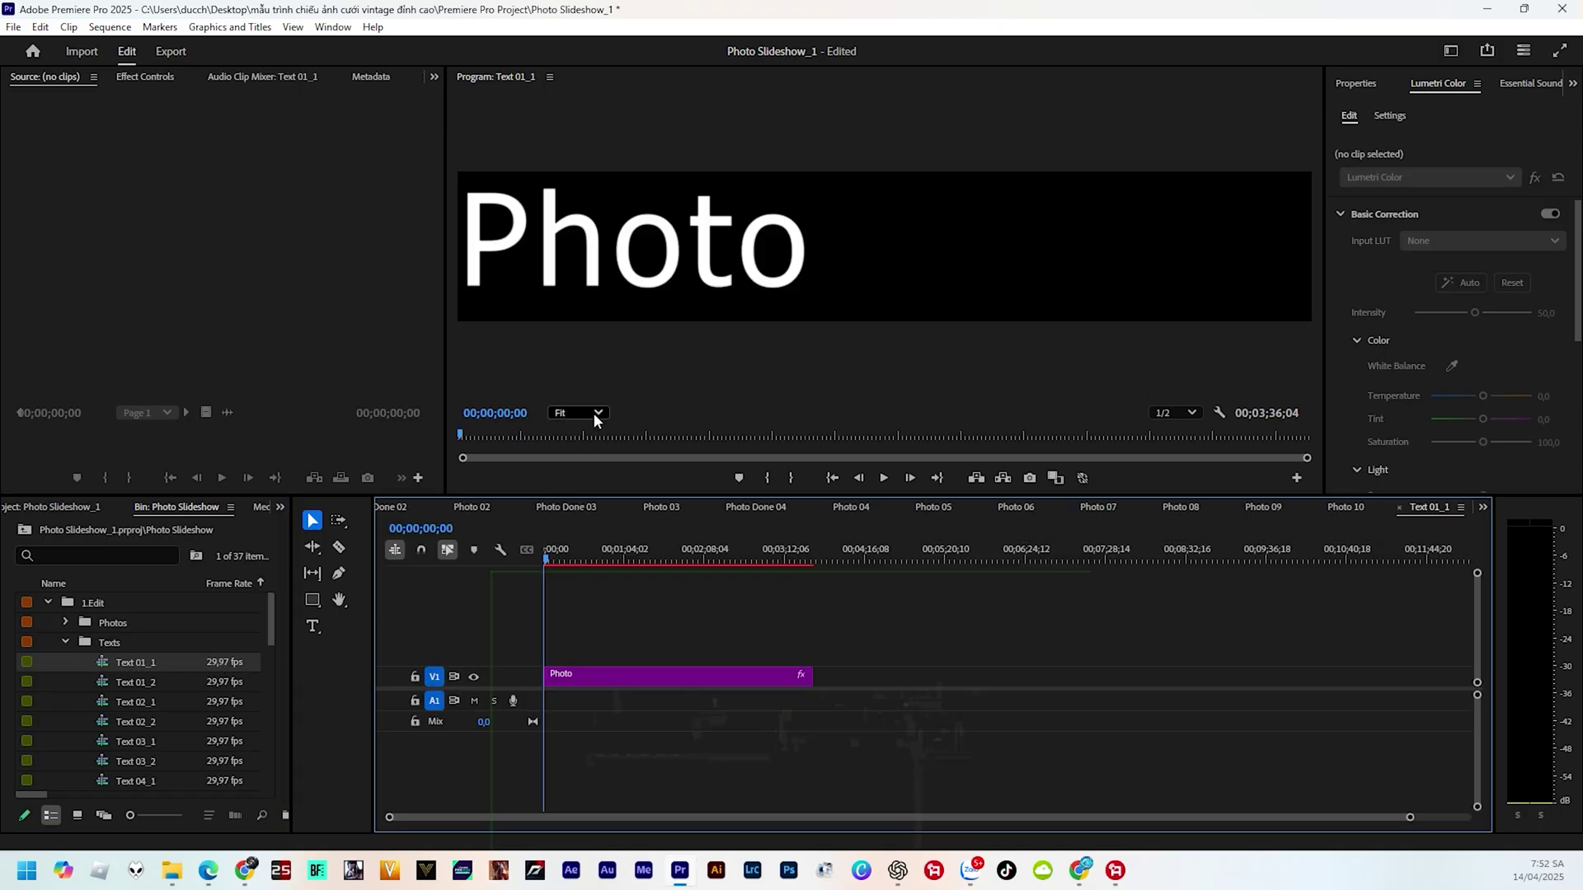
# Retype the Text 01_1 title from 'Photo' to 'ảnh', then go back to the Final sequence
pyautogui.doubleClick(644, 266)
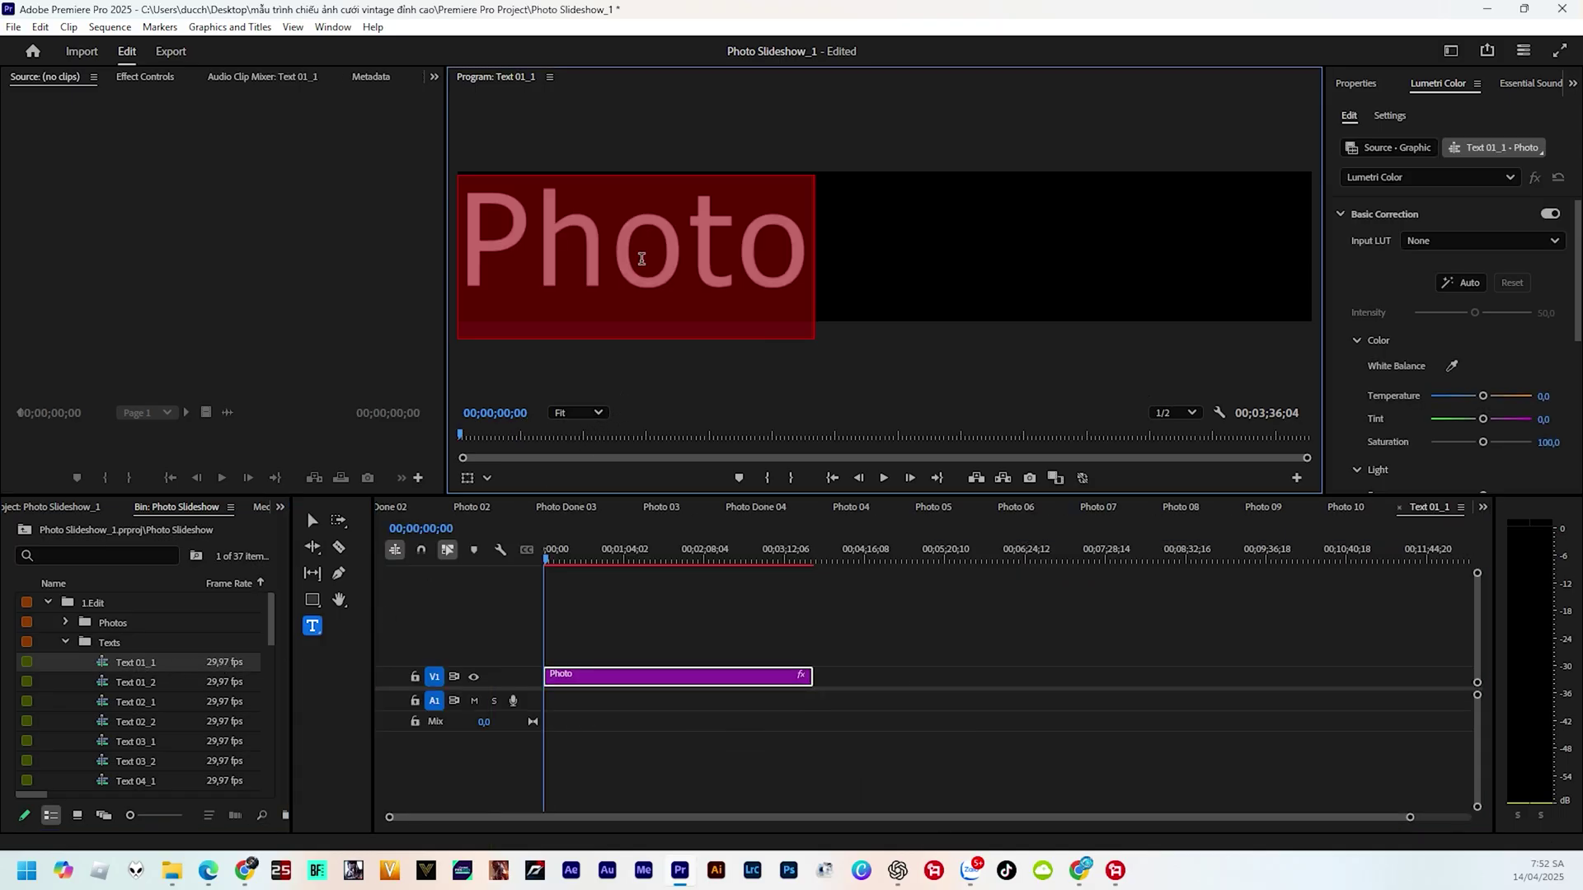
pyautogui.write('ANHs')
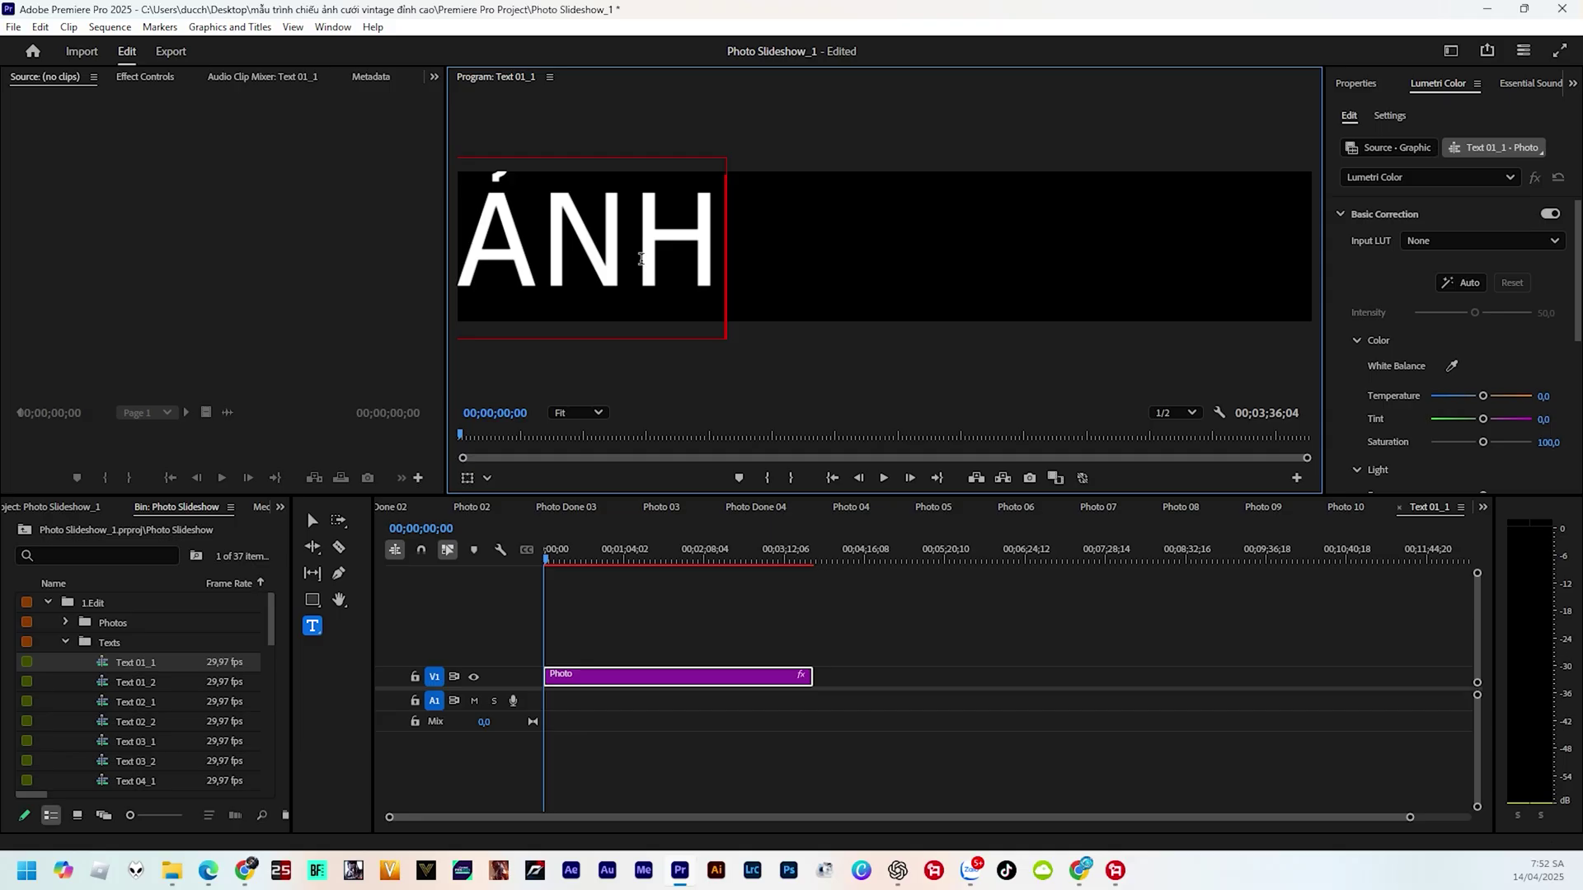
pyautogui.press('BackSpace')
pyautogui.write('anhr')
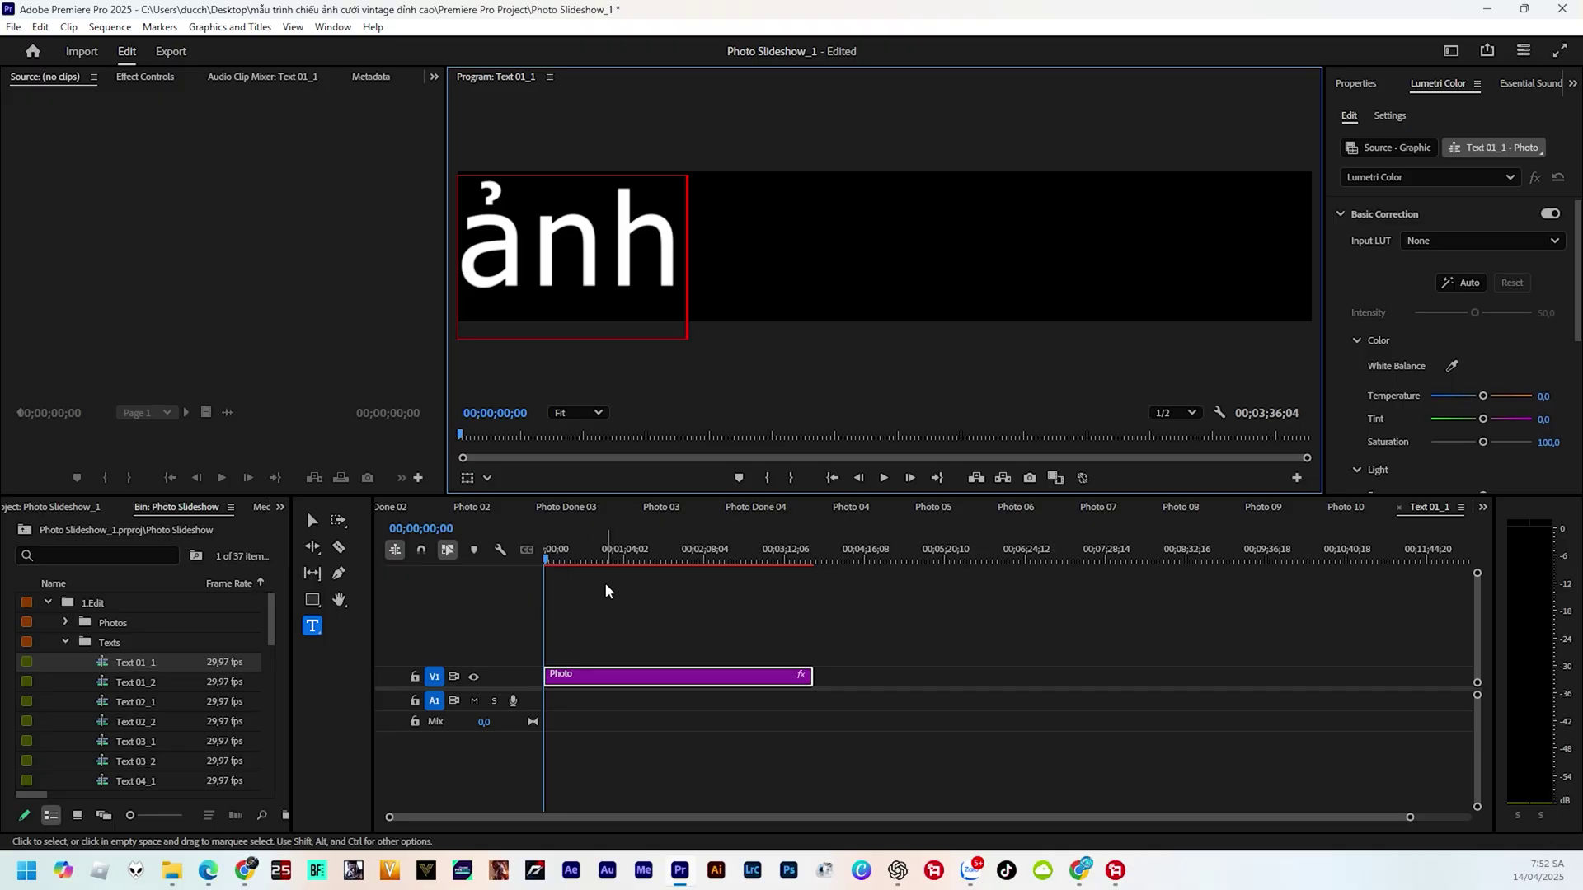
pyautogui.click(1483, 507)
pyautogui.click(1506, 157)
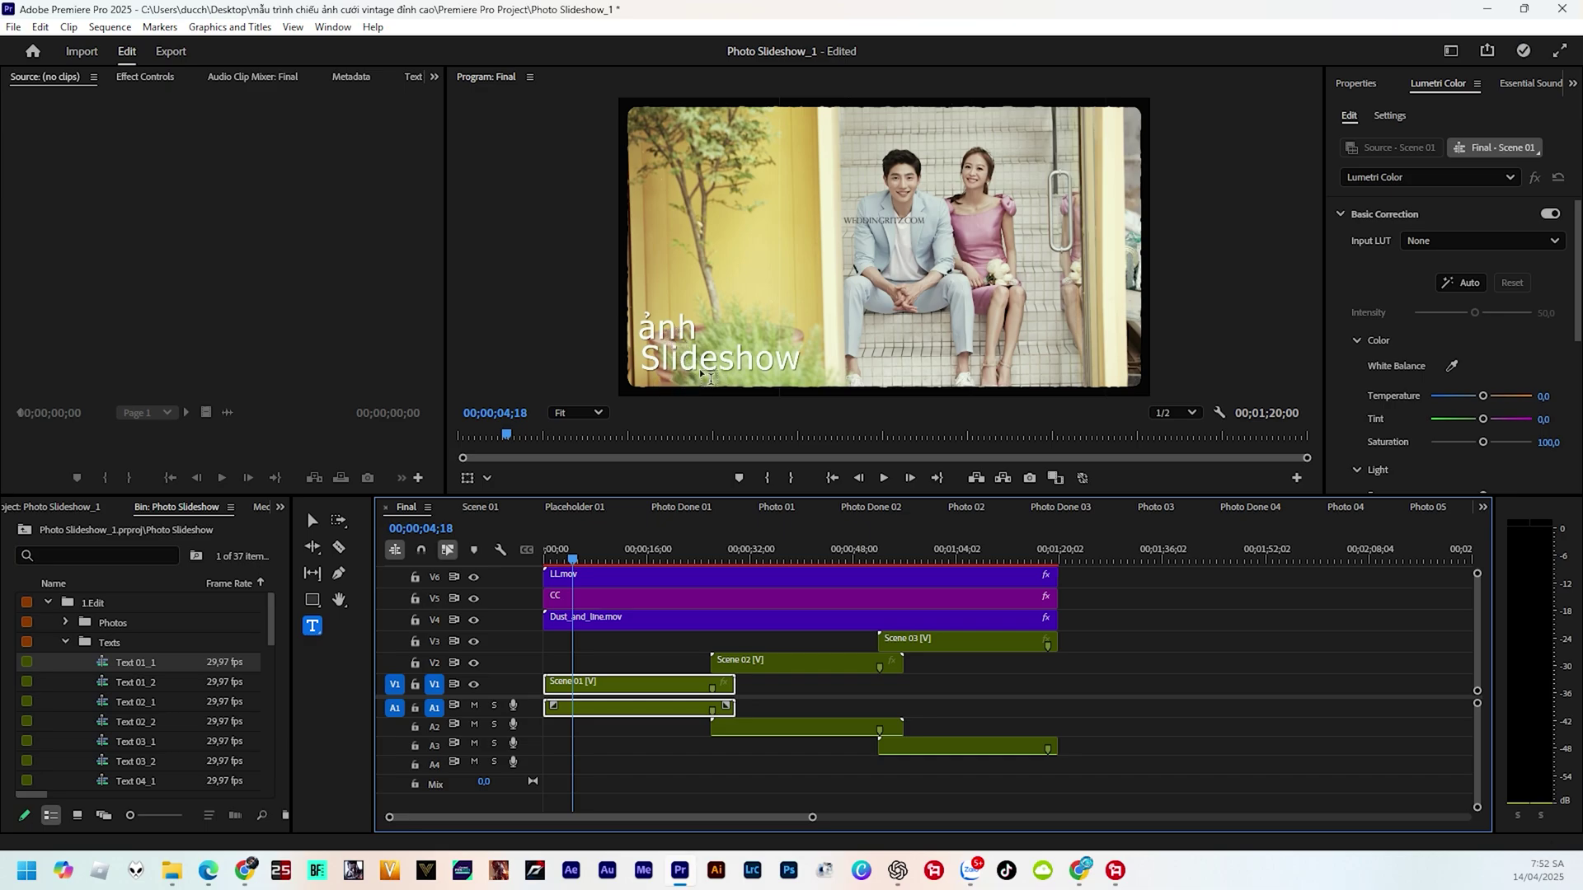
# Open Text 01_2, replace 'Slideshow' with 'kỷ niệm', and return to the Final sequence
pyautogui.click(118, 662)
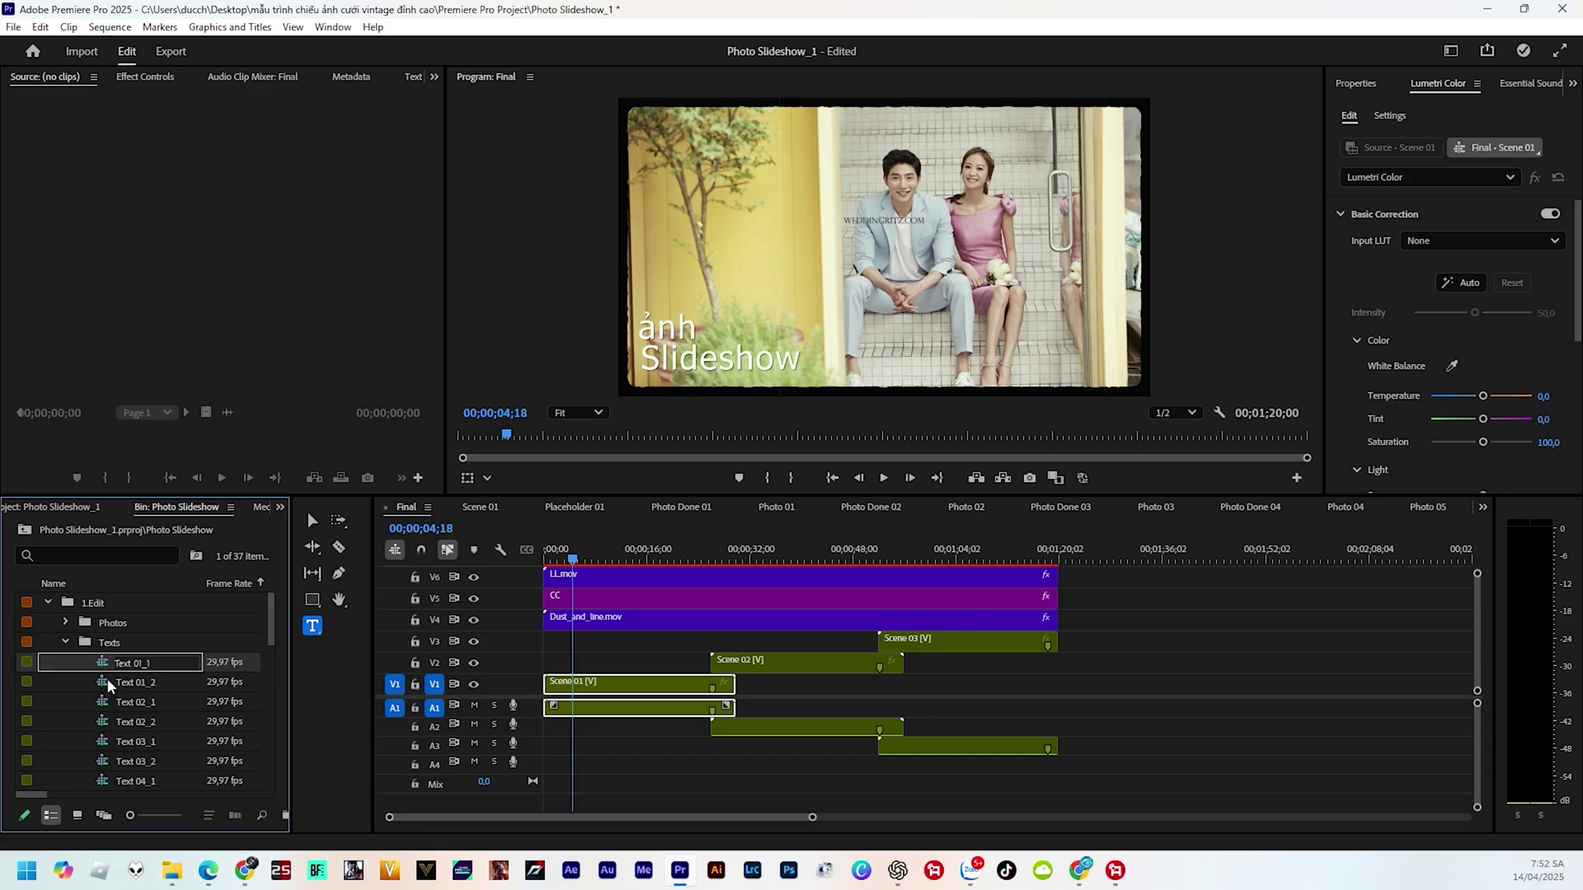
pyautogui.doubleClick(111, 683)
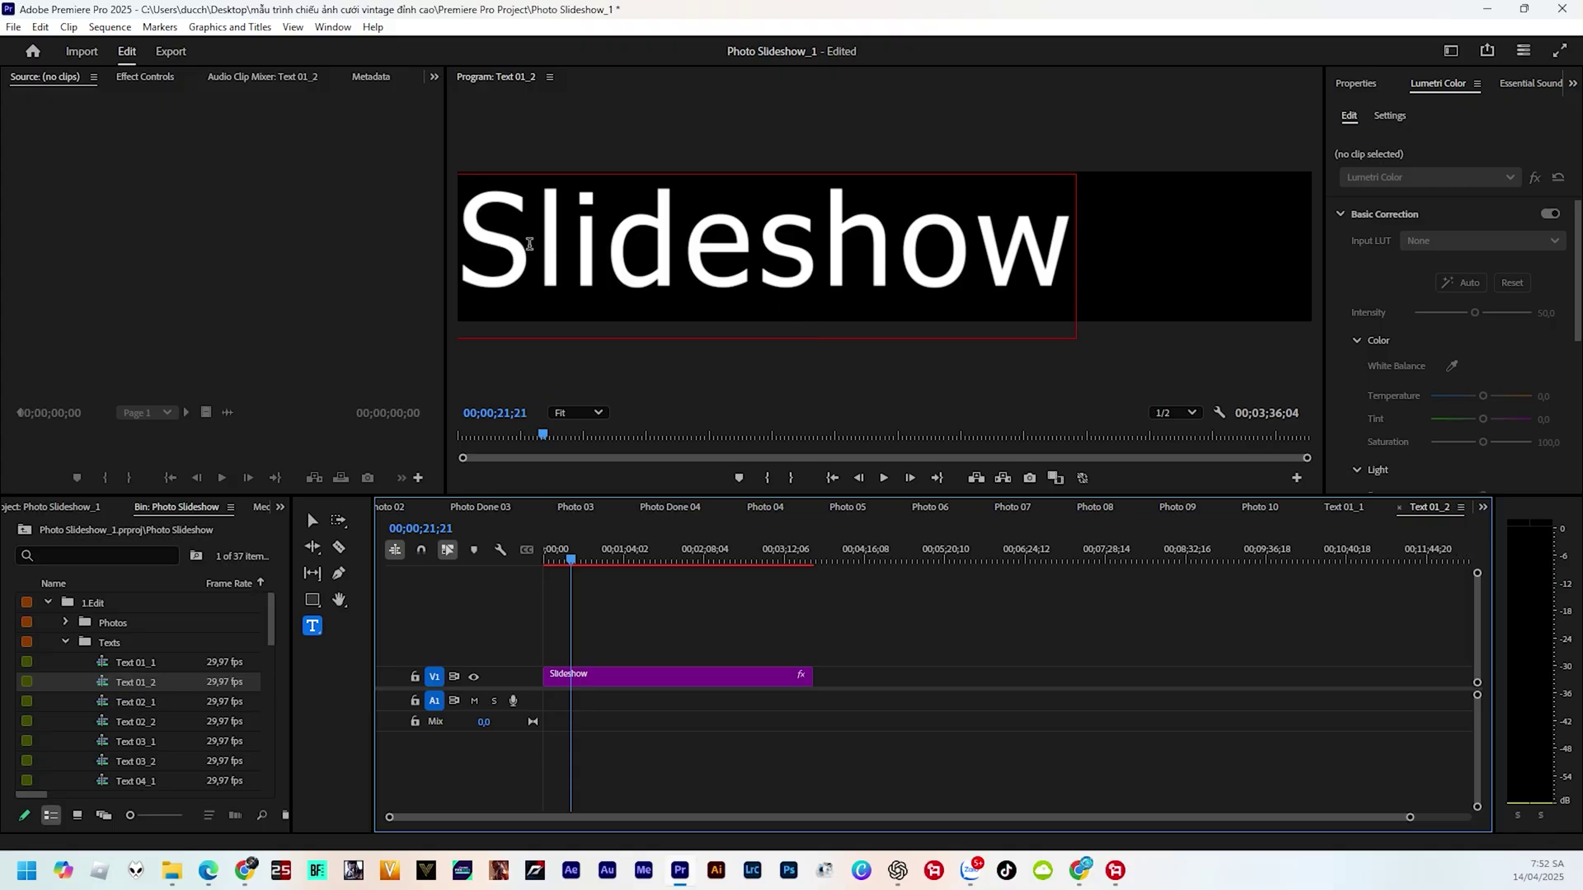
pyautogui.click(563, 249)
pyautogui.moveTo(462, 248); pyautogui.dragTo(1052, 251)
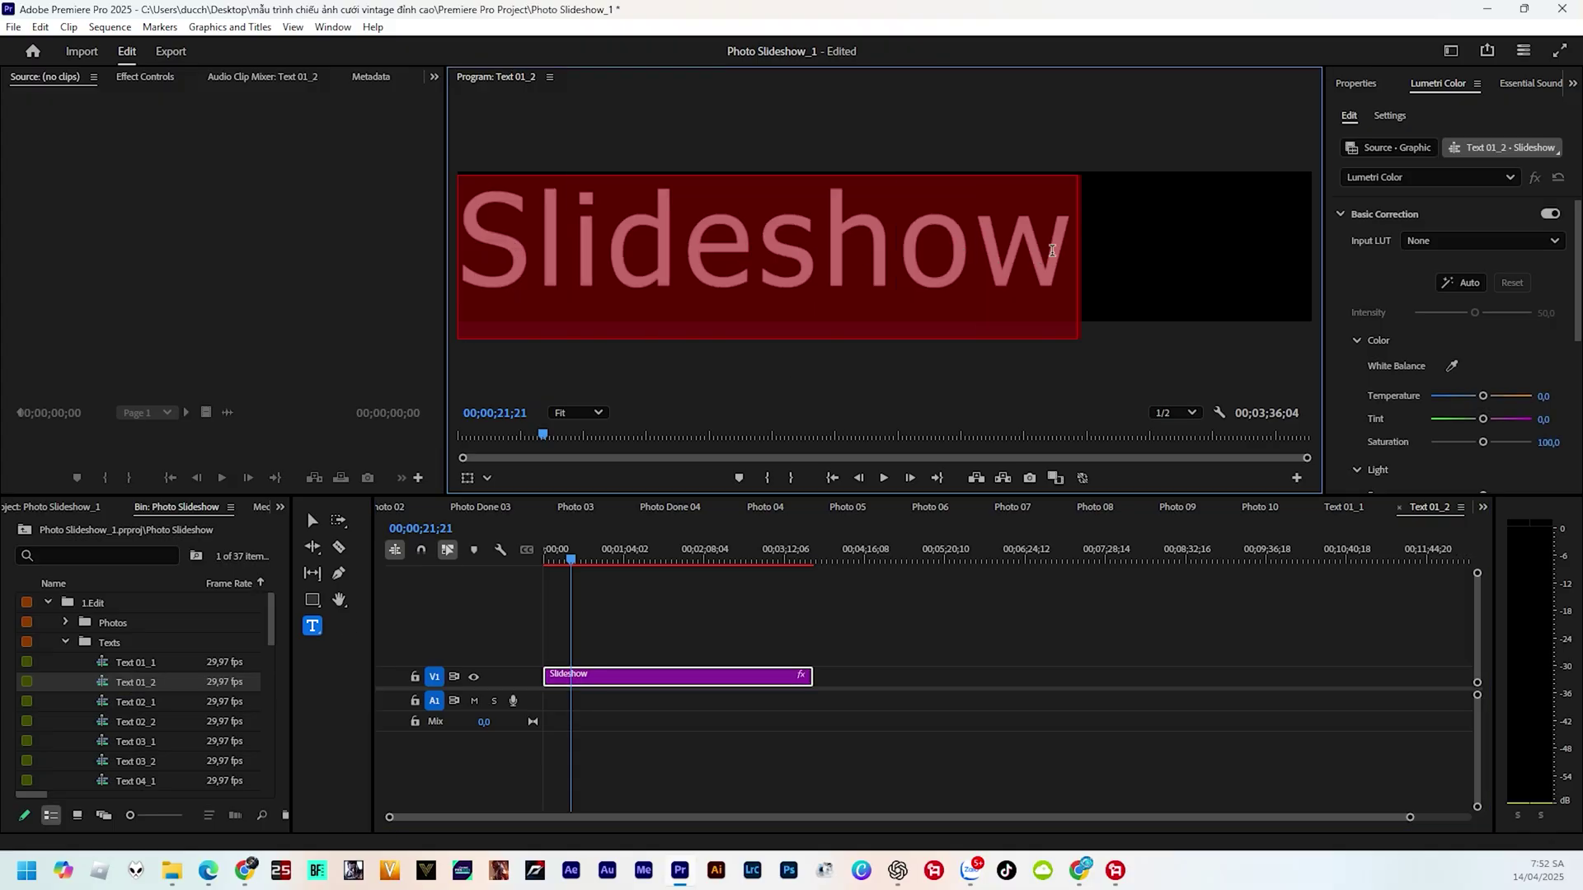
pyautogui.write('kỷ nu')
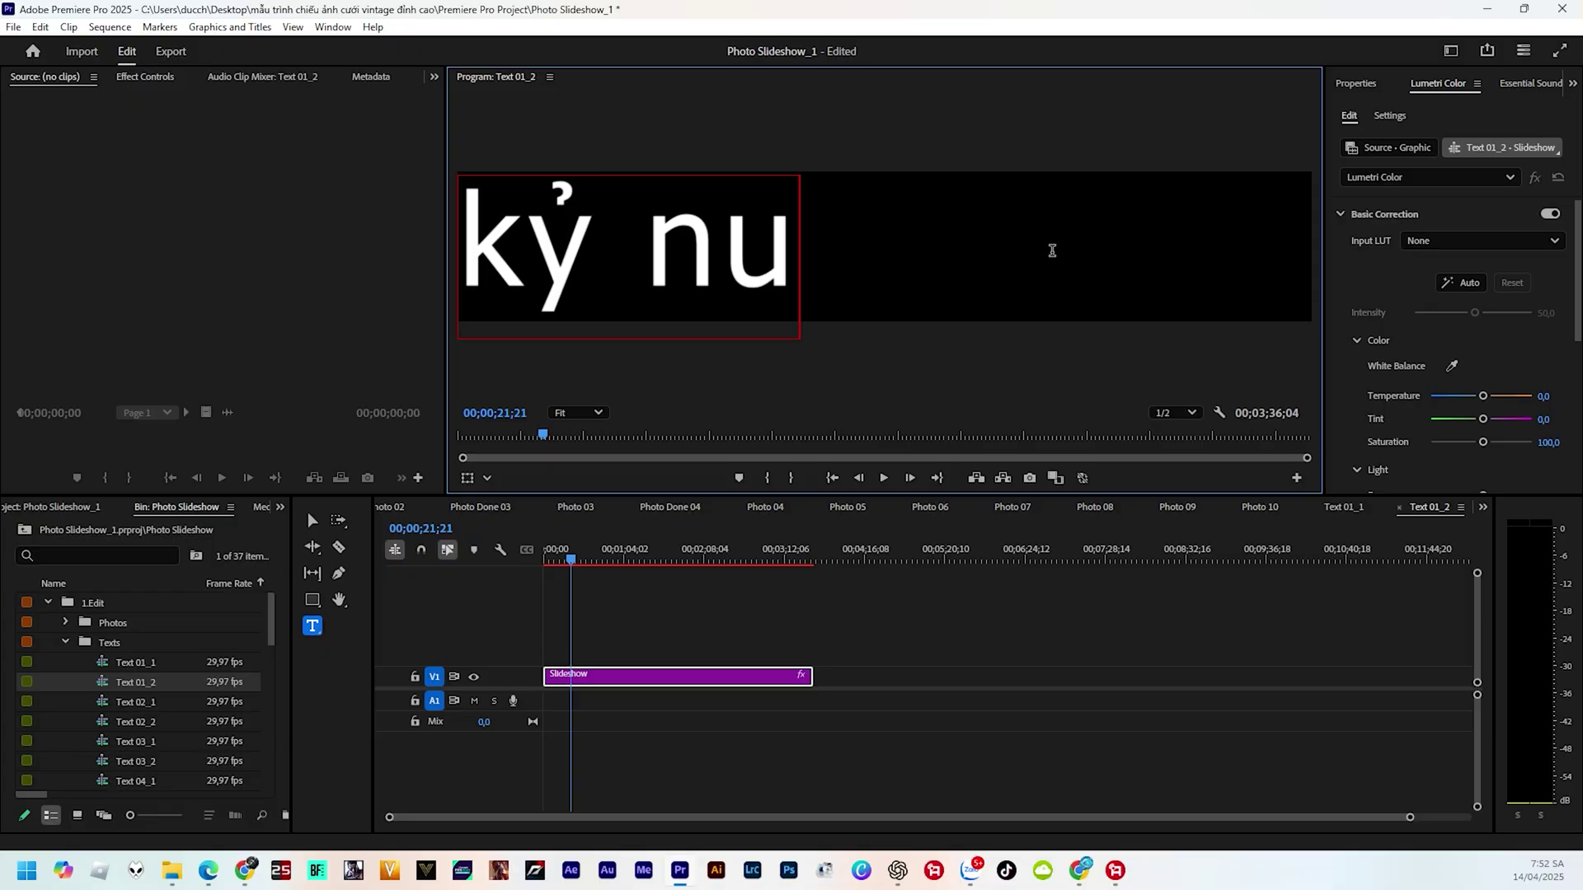
pyautogui.press('BackSpace')
pyautogui.write('iệm')
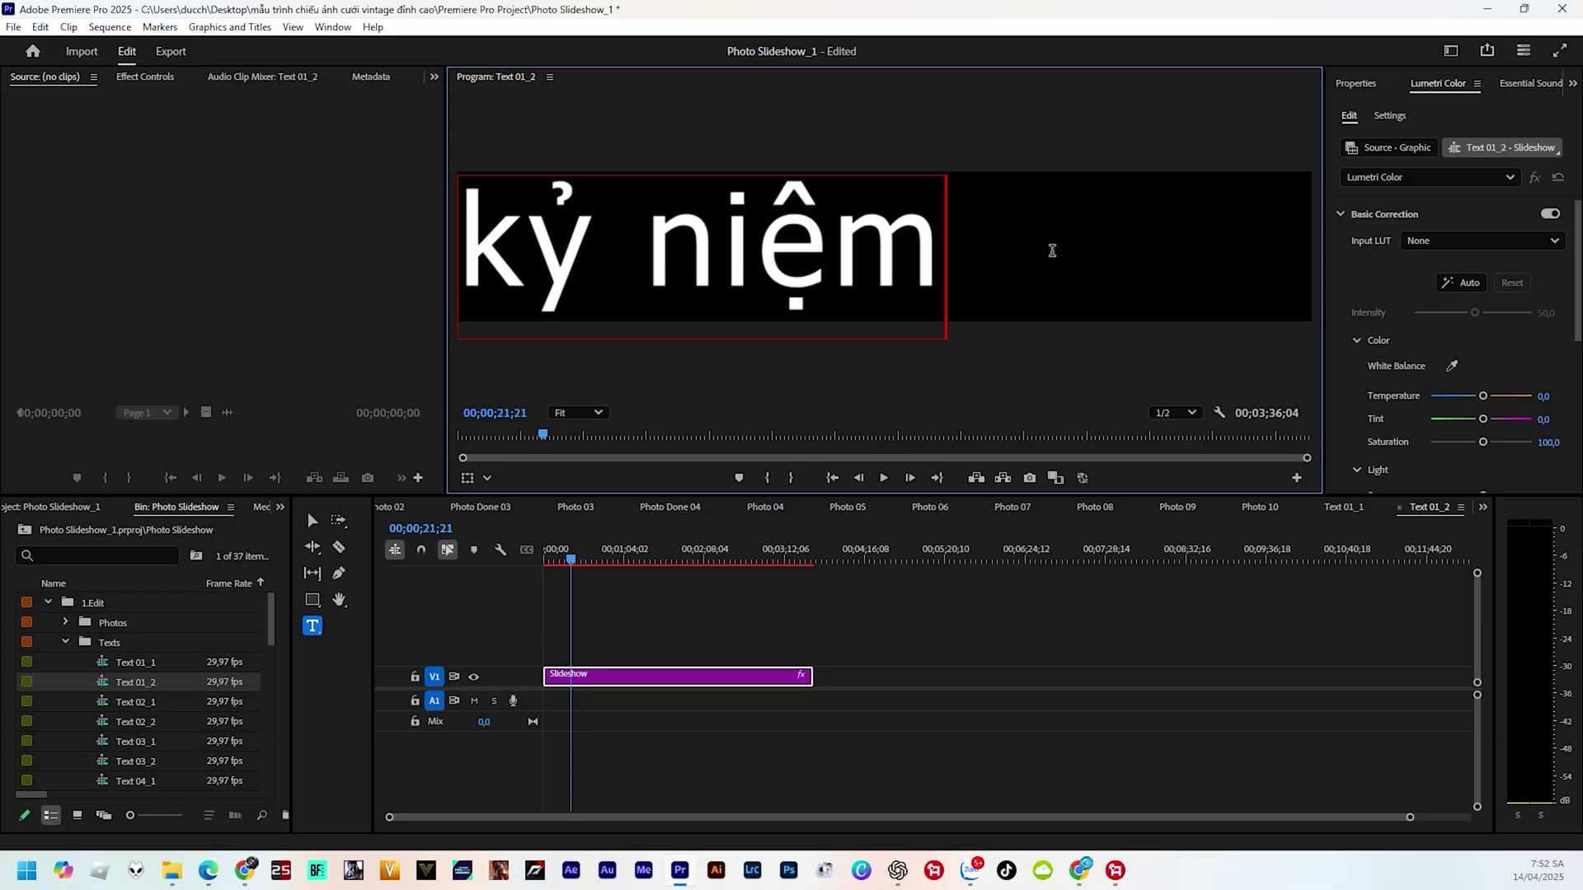
pyautogui.click(1483, 506)
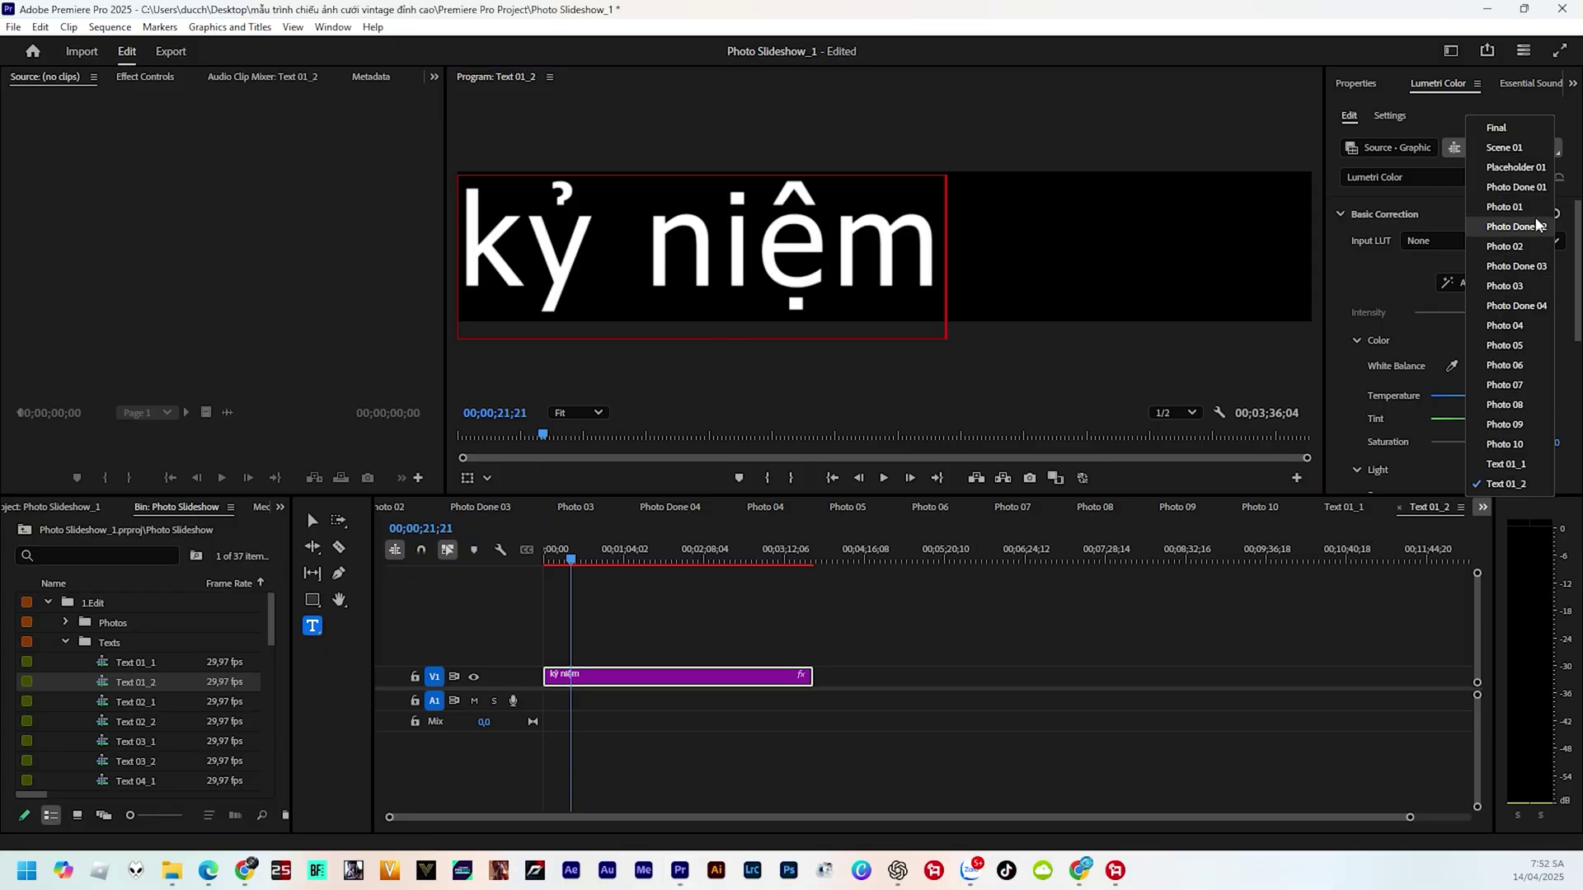
pyautogui.click(1500, 125)
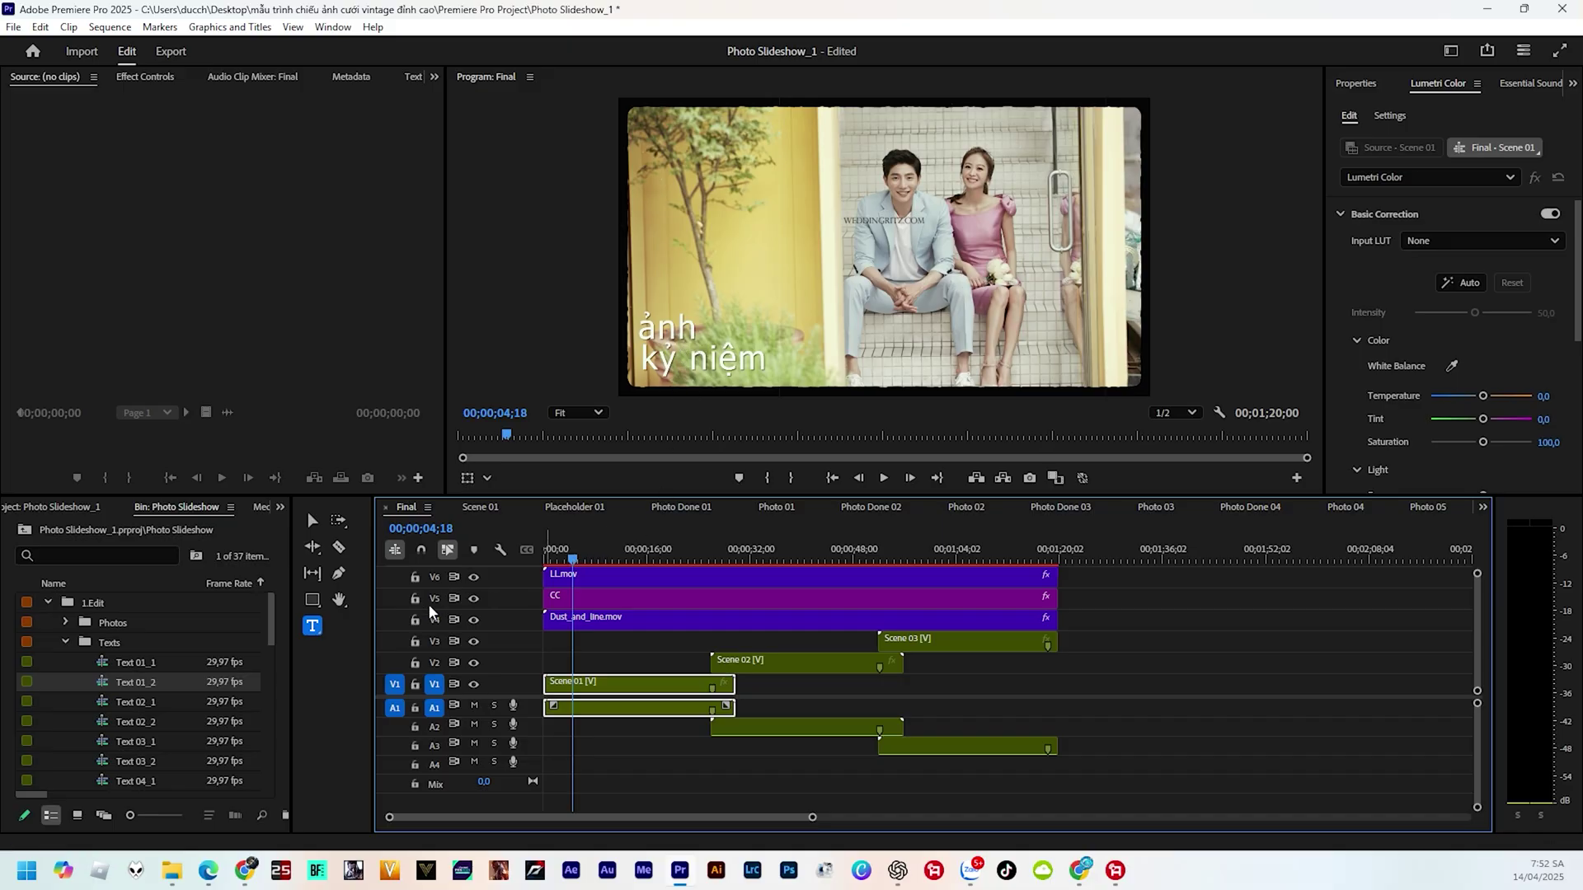
# Jump to the start of Final and play a short preview of the slideshow
pyautogui.scroll(-3, 140, 707)
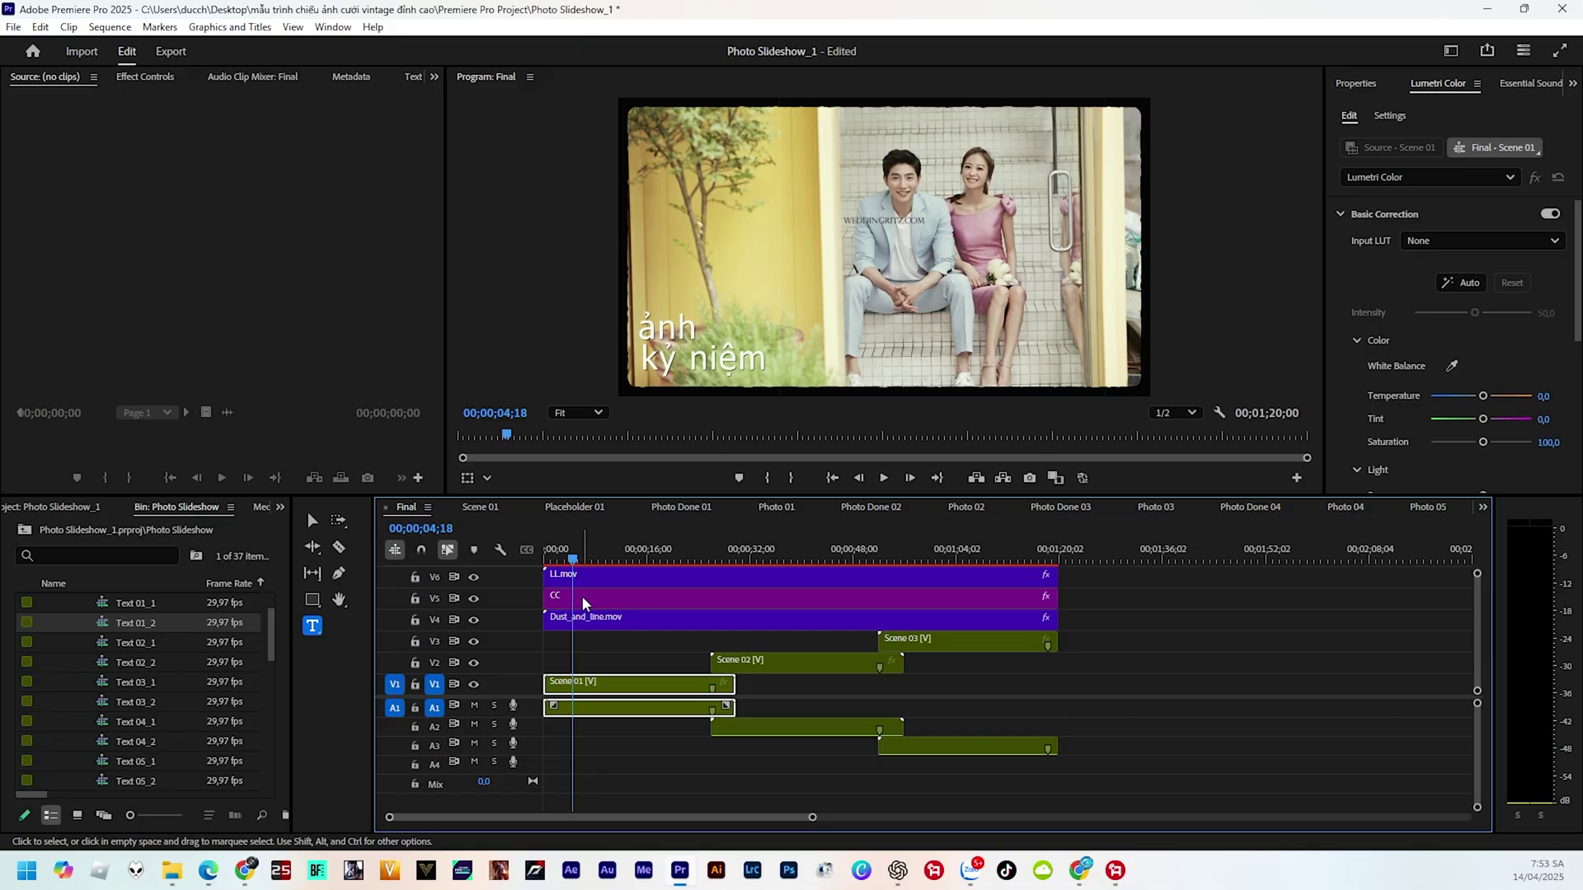
pyautogui.click(829, 478)
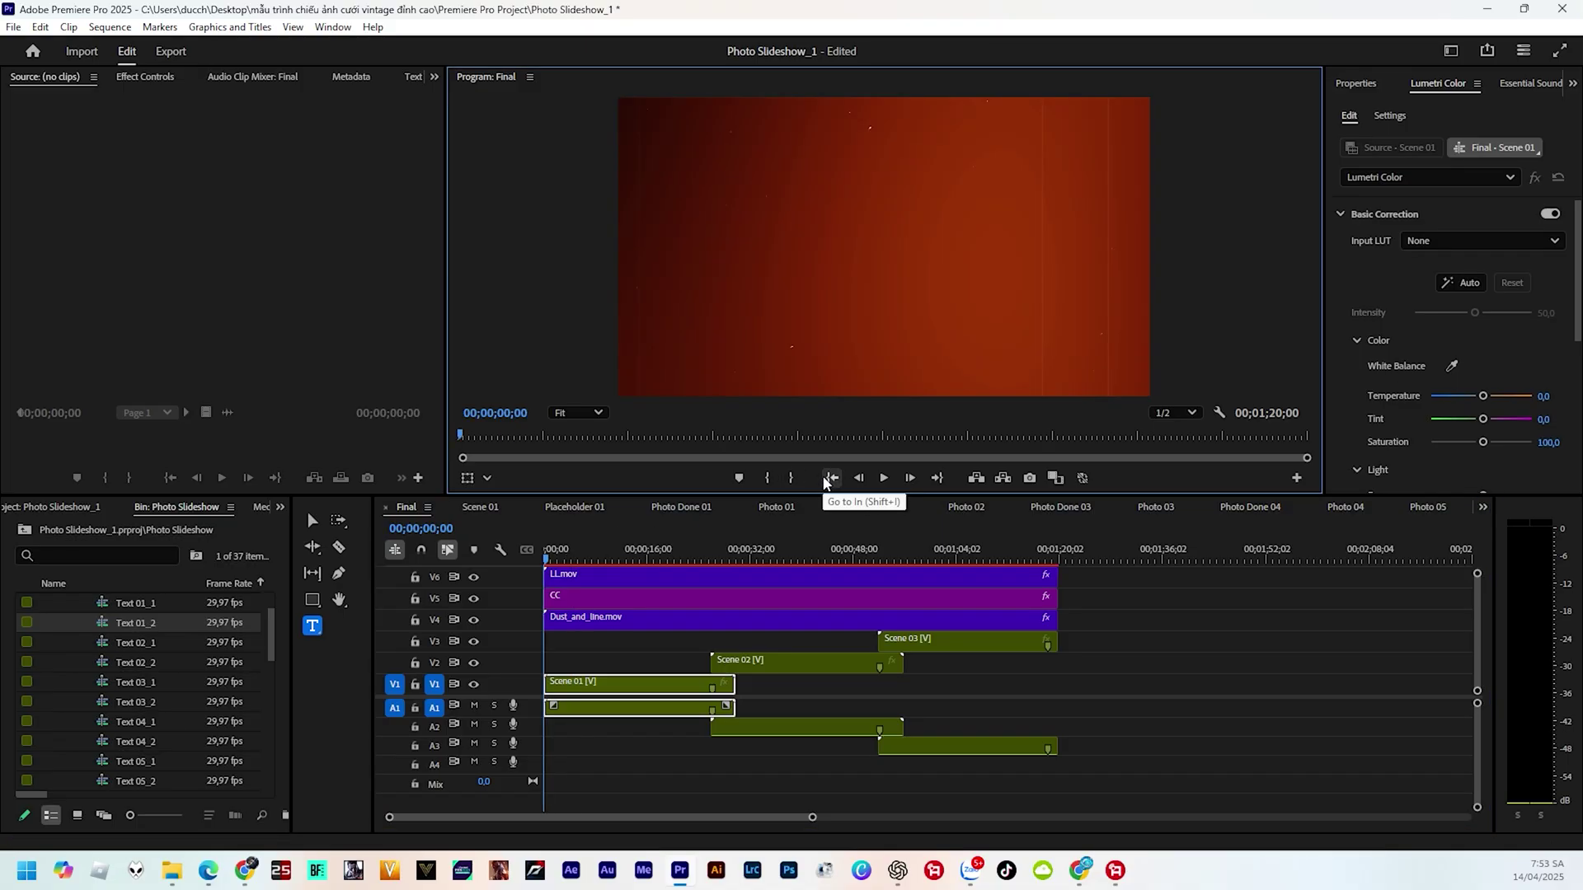
pyautogui.press('space')
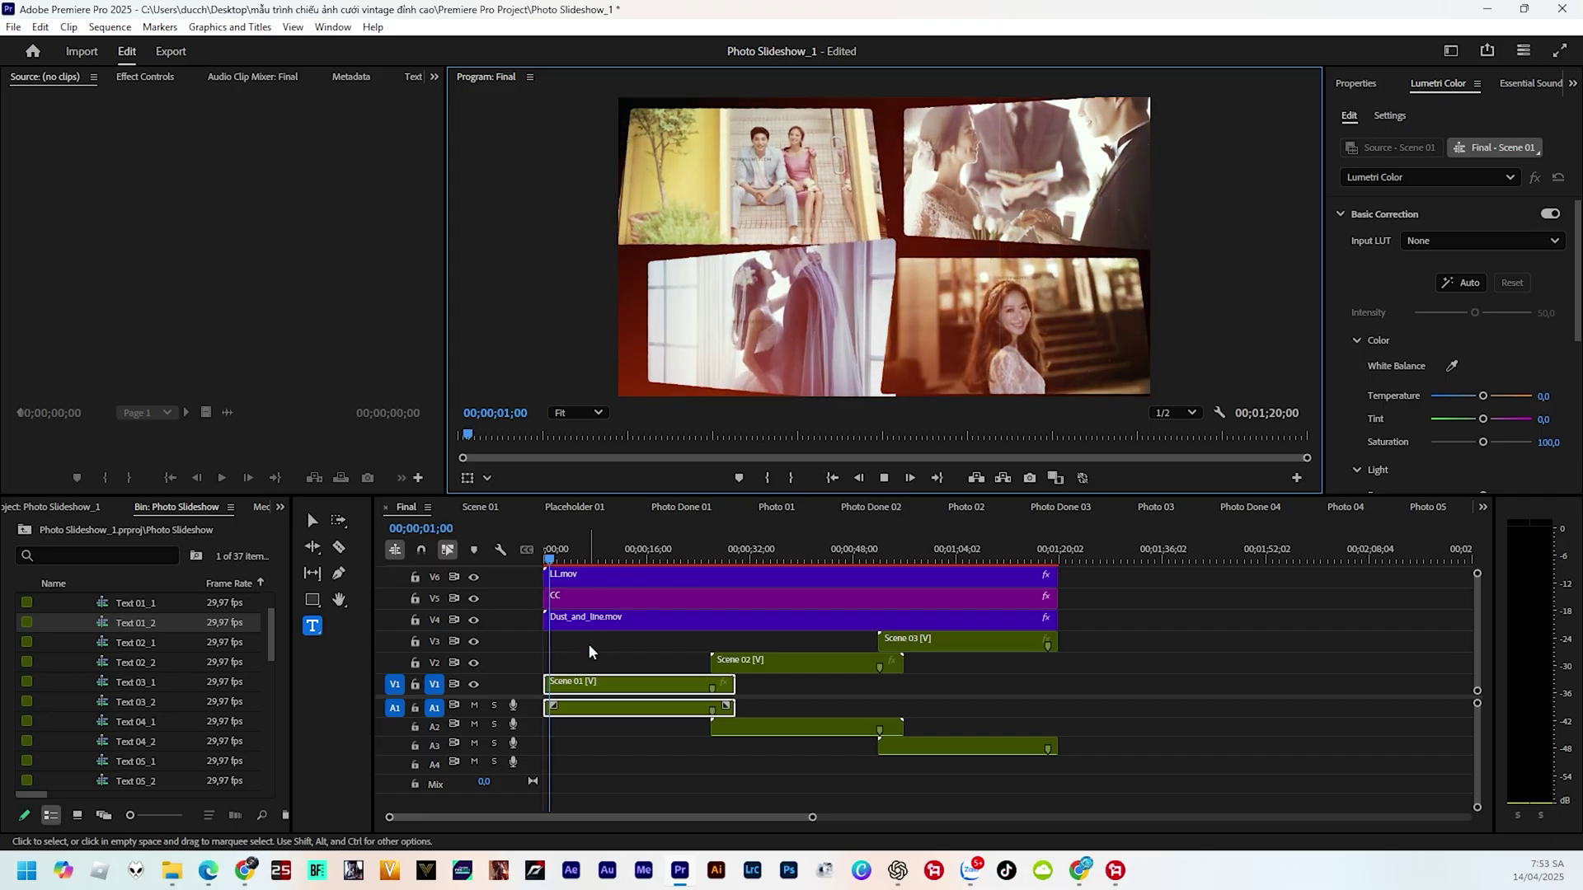
pyautogui.press('space')
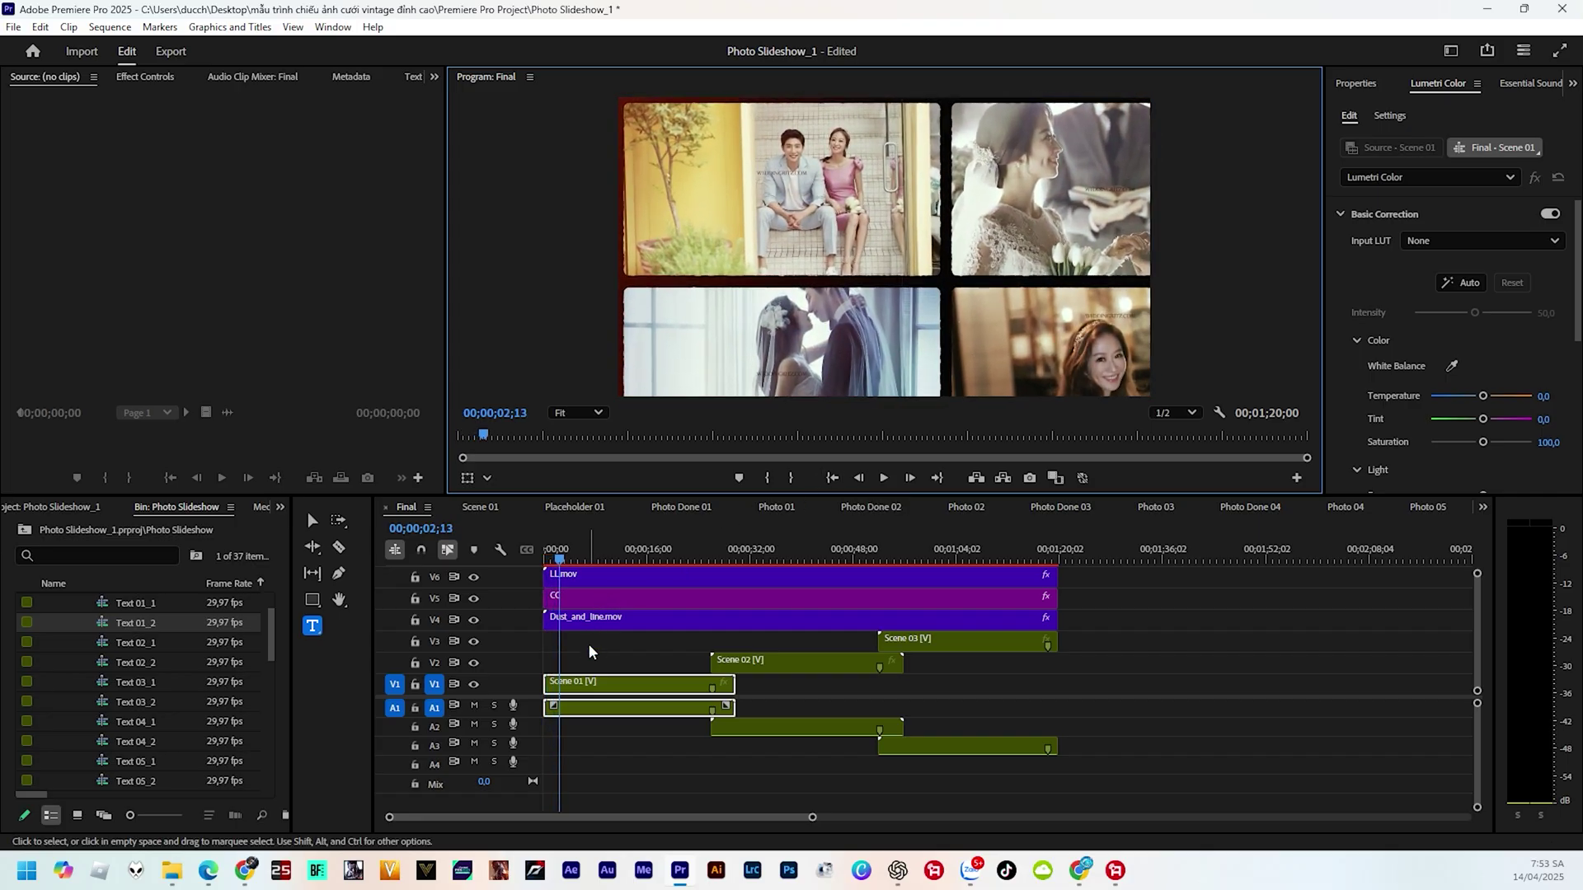